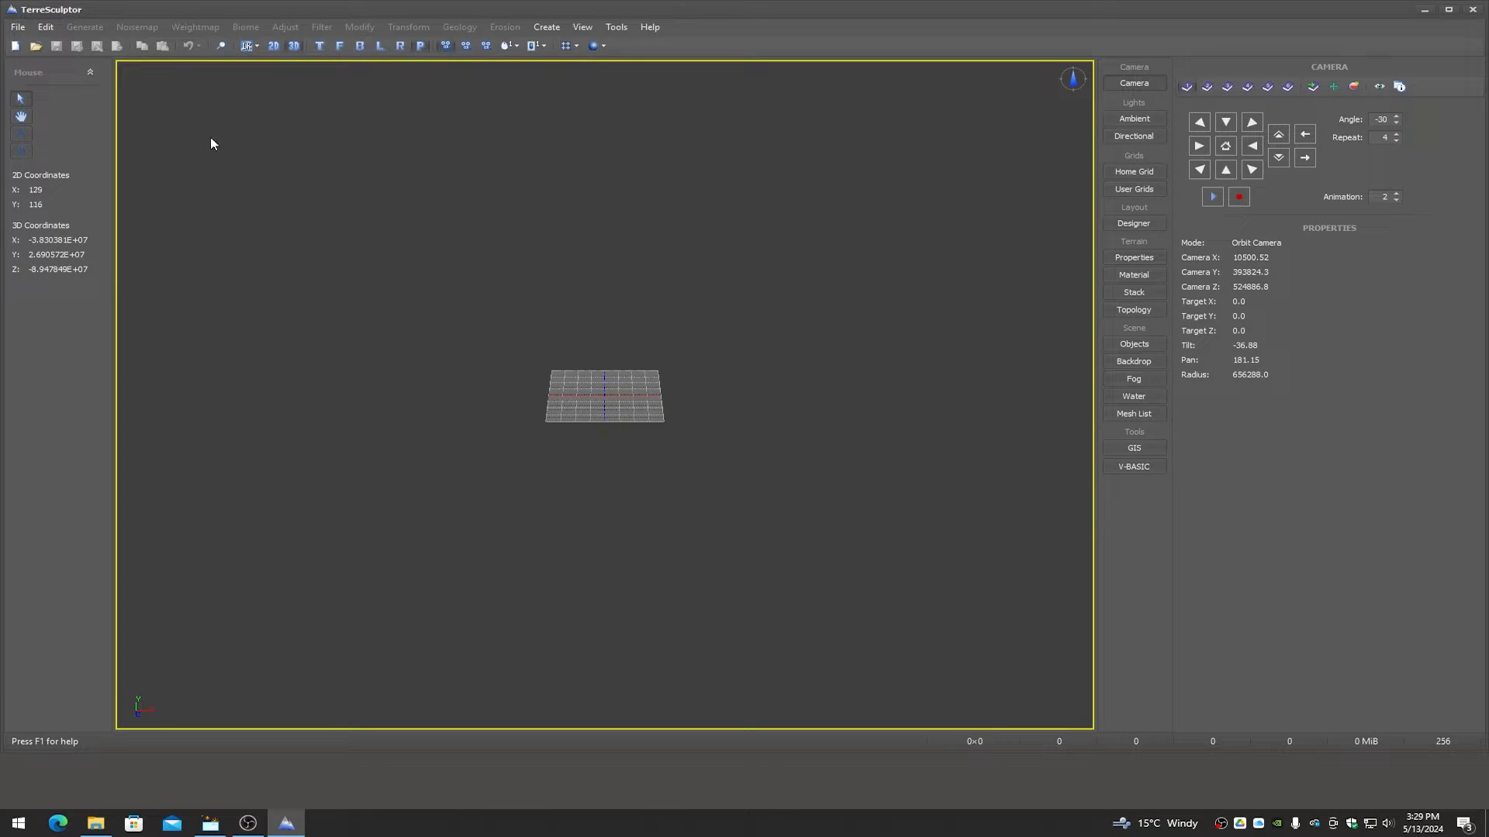
Create a new 8192 terrain and hide the Home Grid in the scene
click(16, 46)
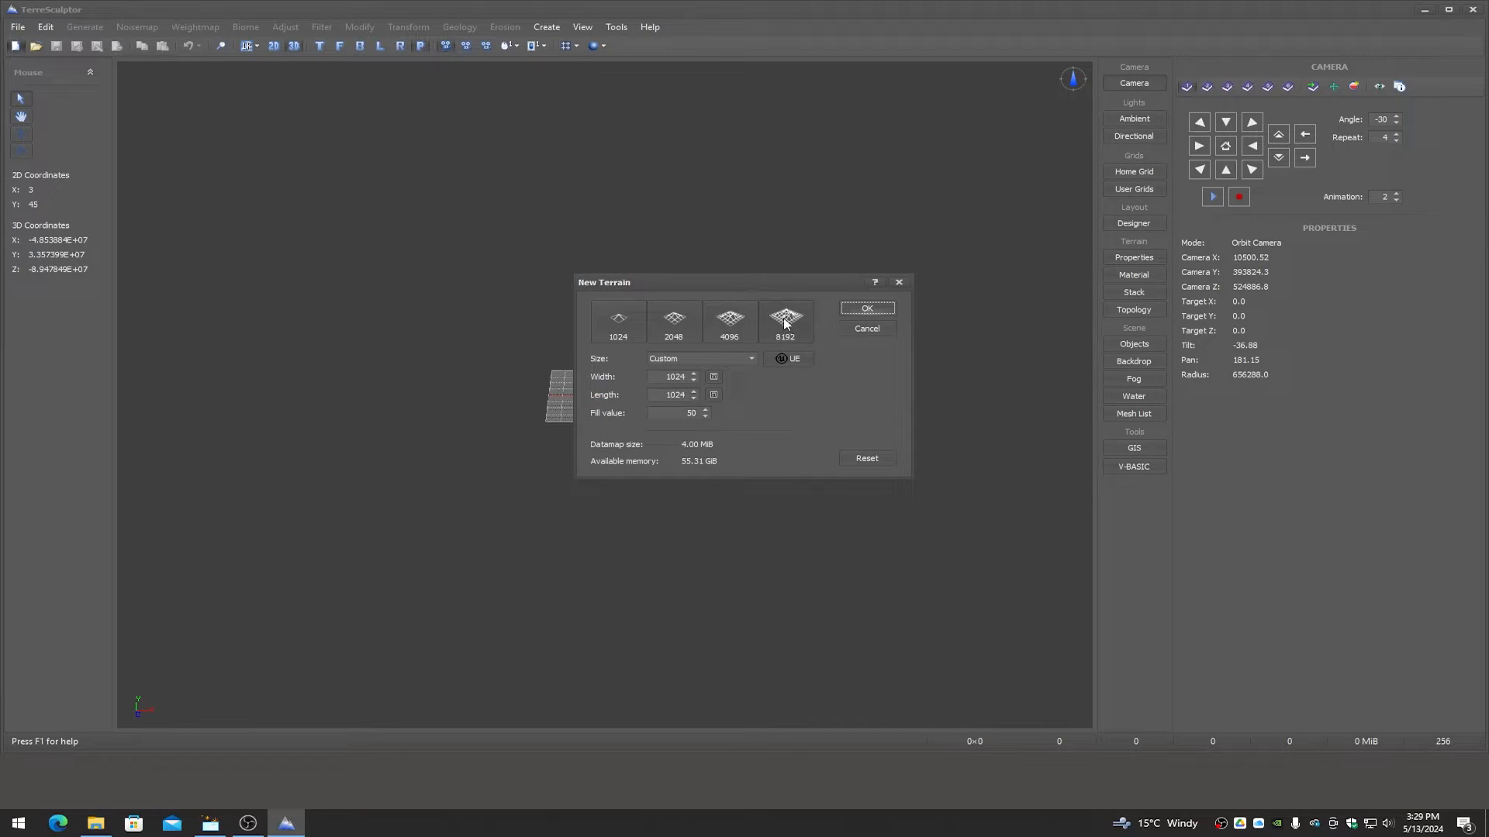
double_click(784, 320)
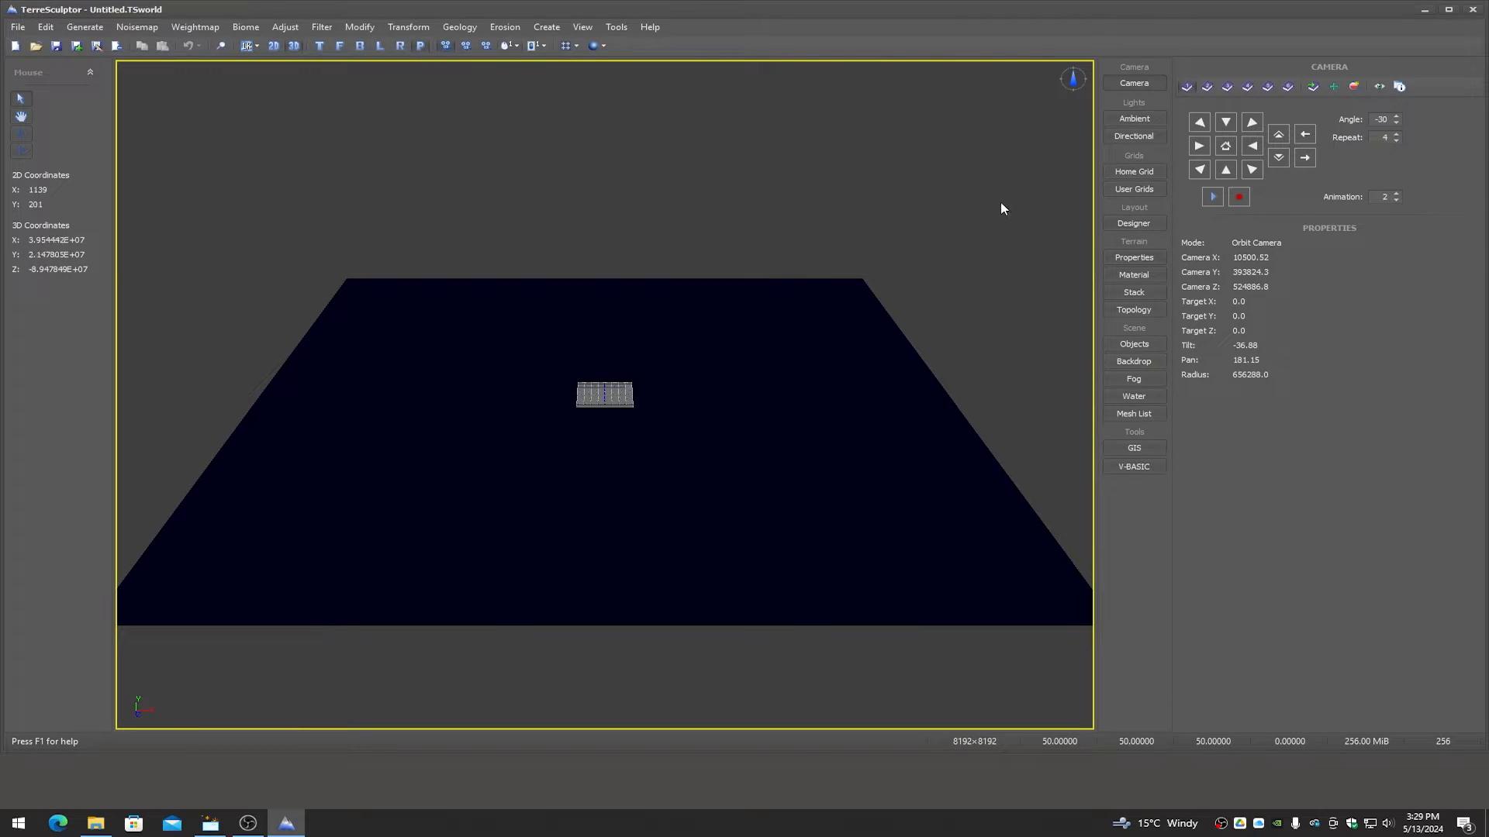
click(1143, 345)
click(1231, 90)
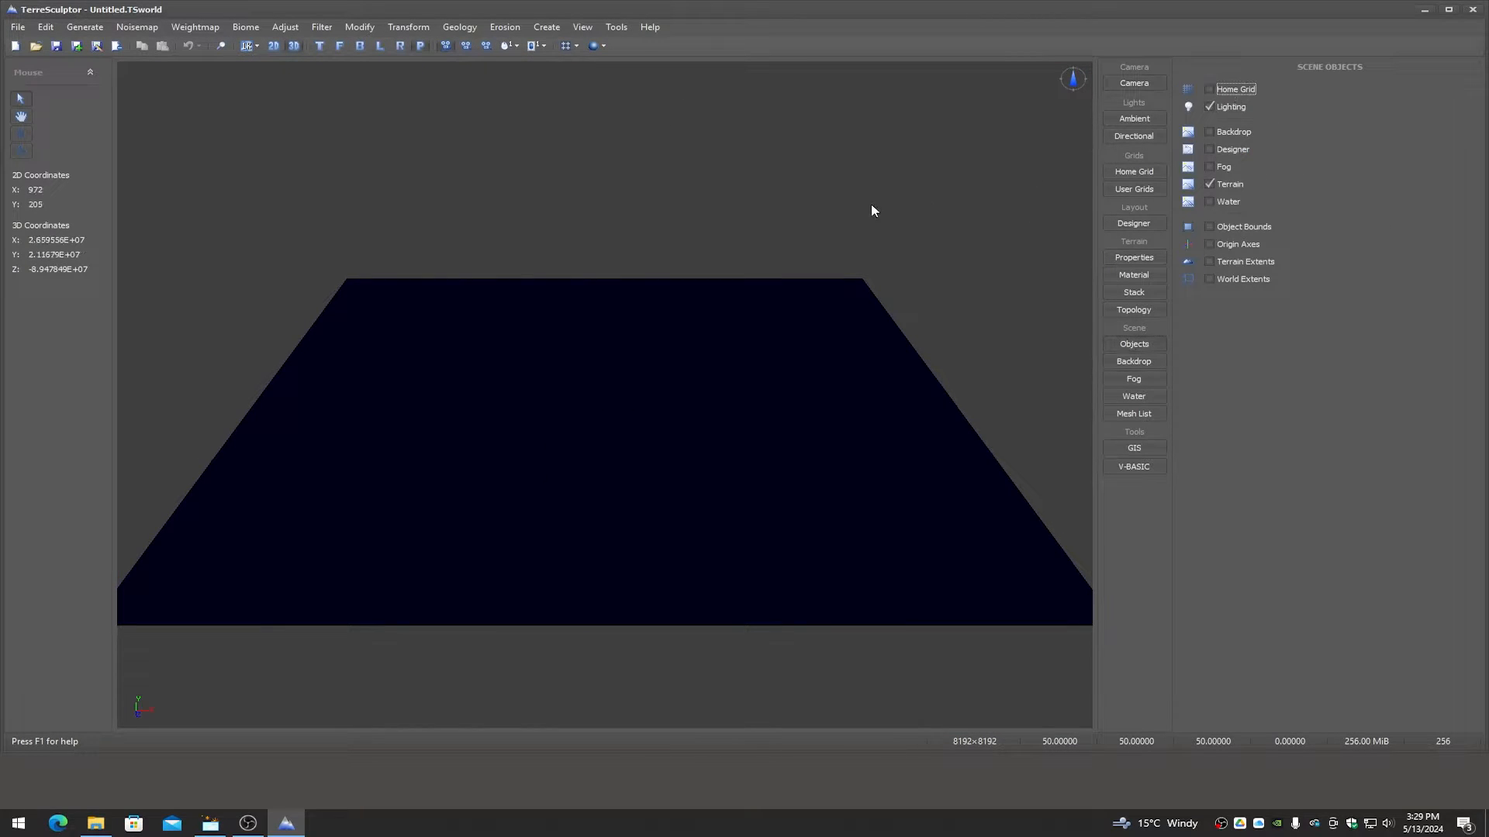
Generate a gradient noisemap with the default settings and shift the terrain's altitude to the bottom
click(134, 27)
click(154, 94)
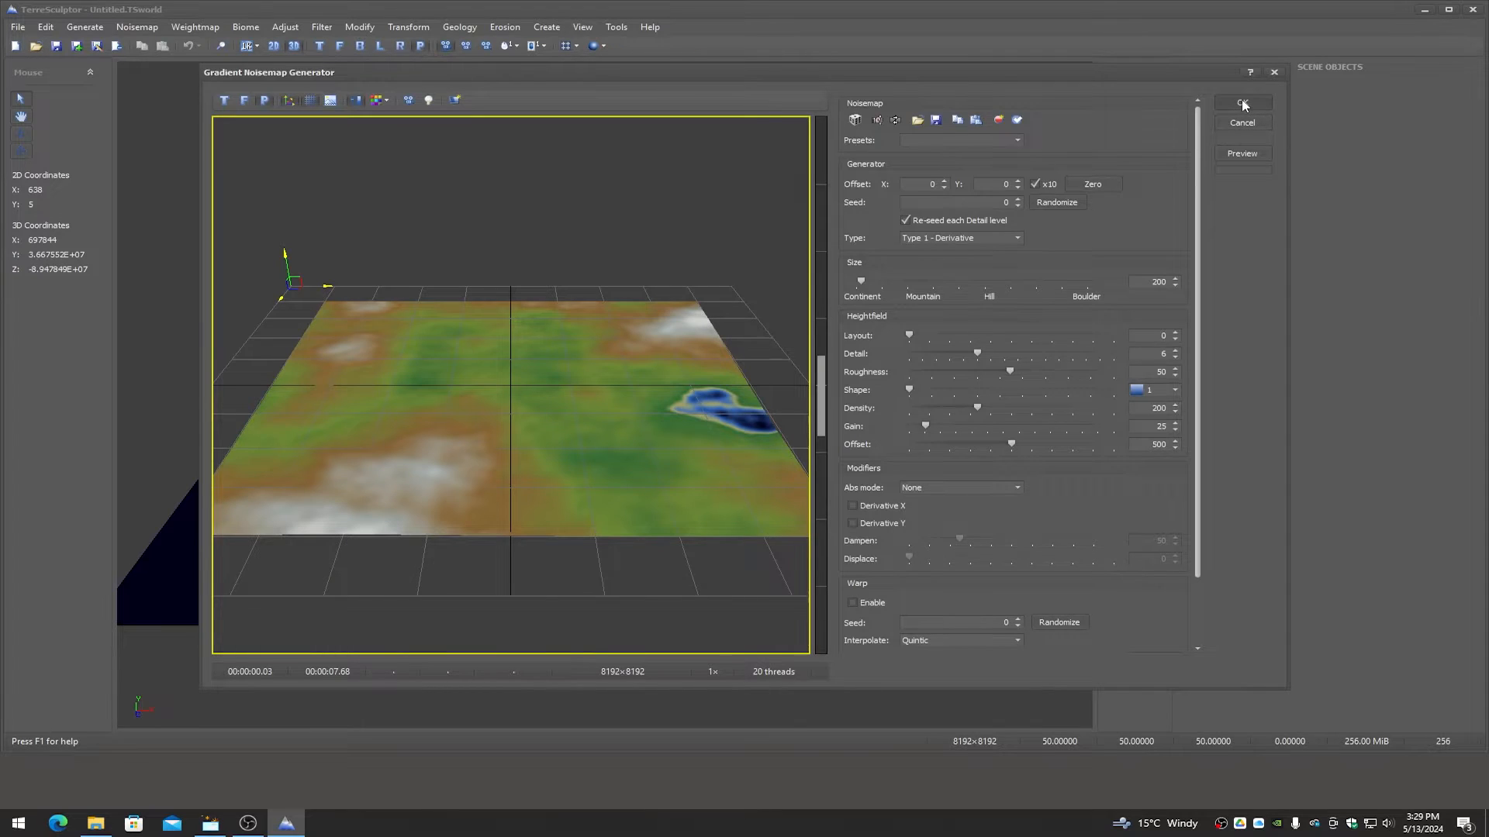
click(1241, 103)
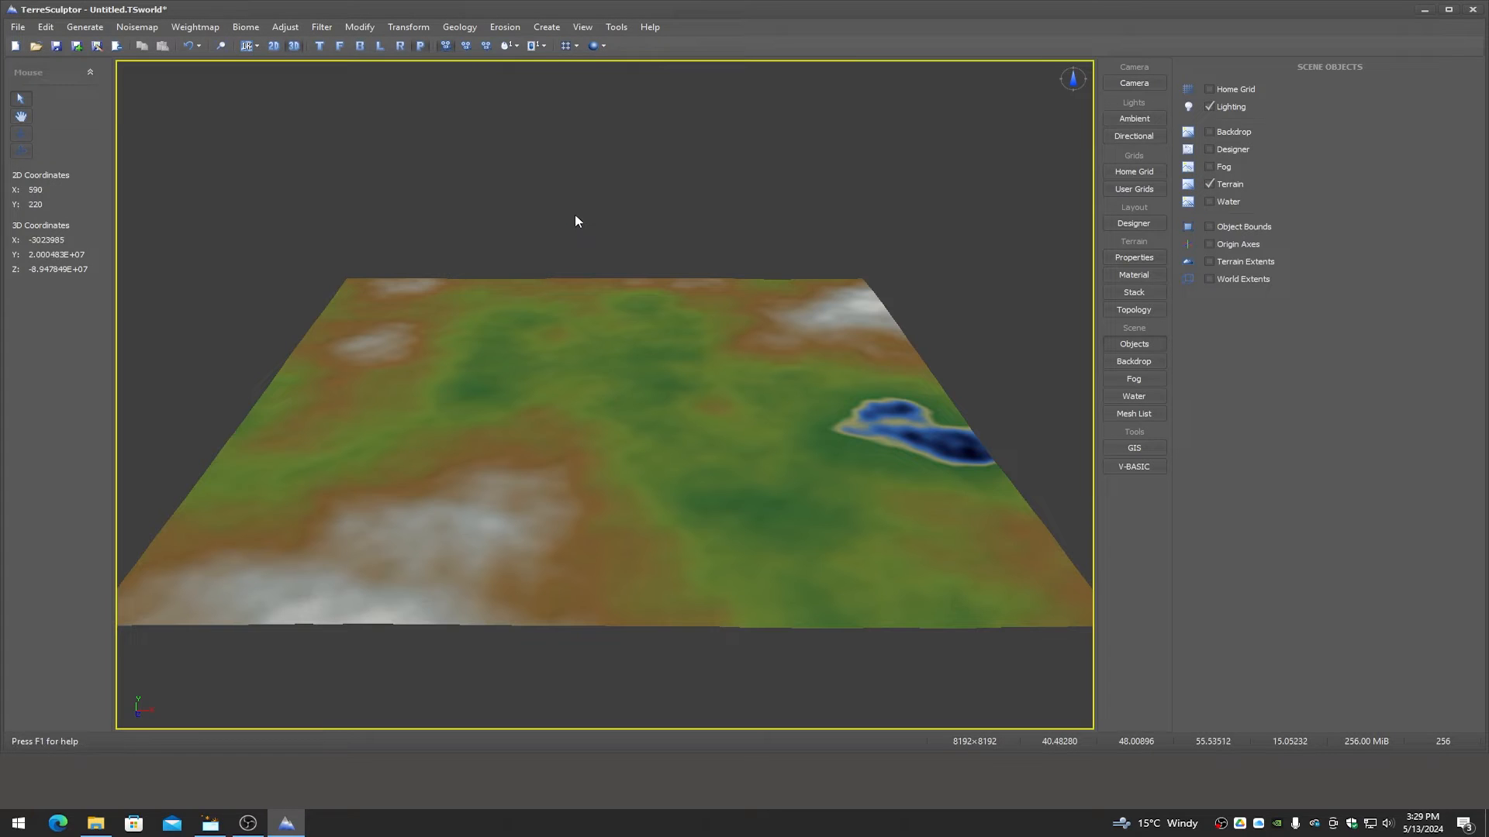
click(358, 25)
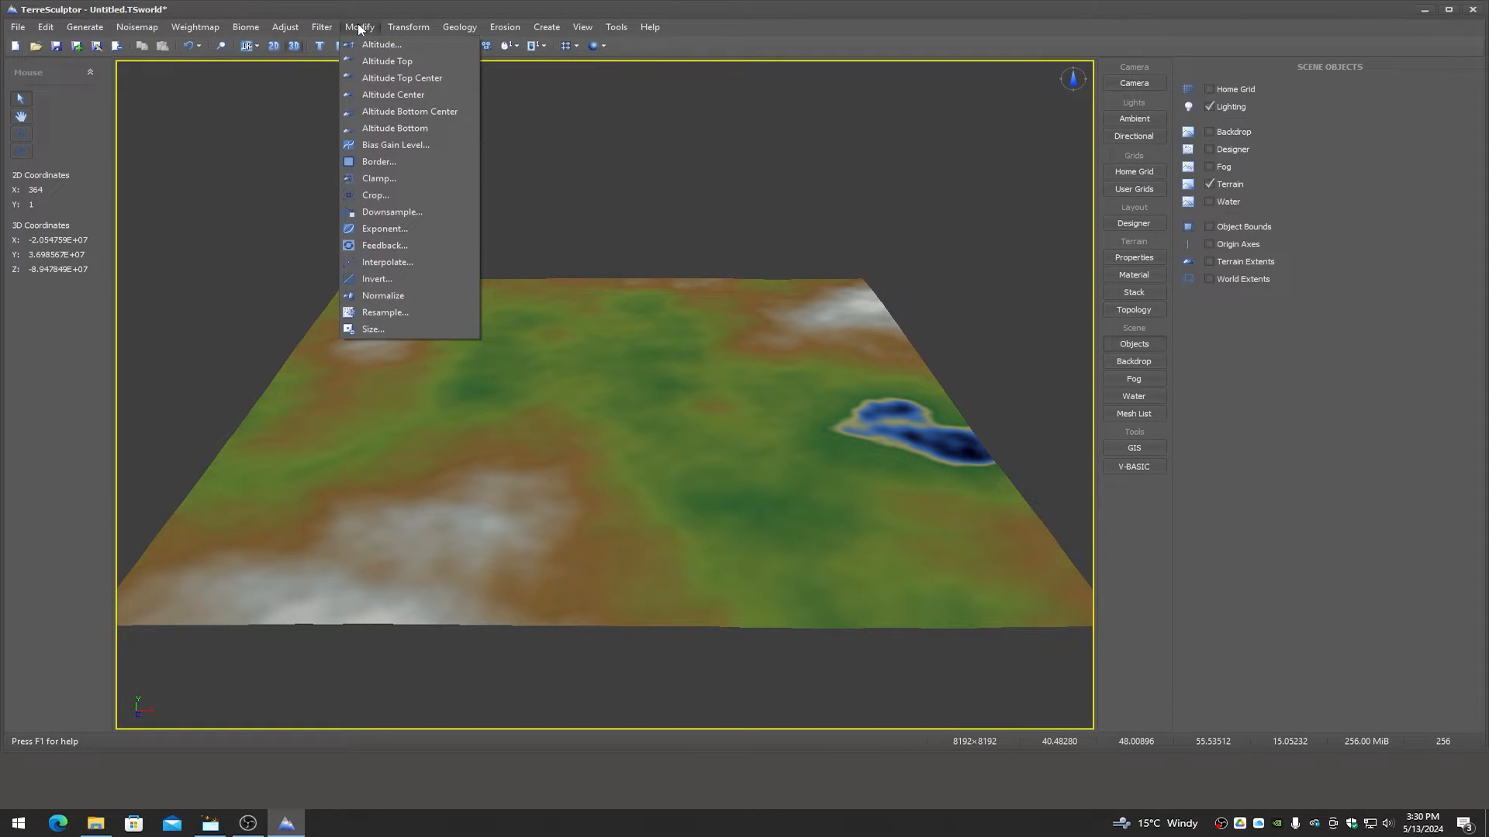
click(400, 130)
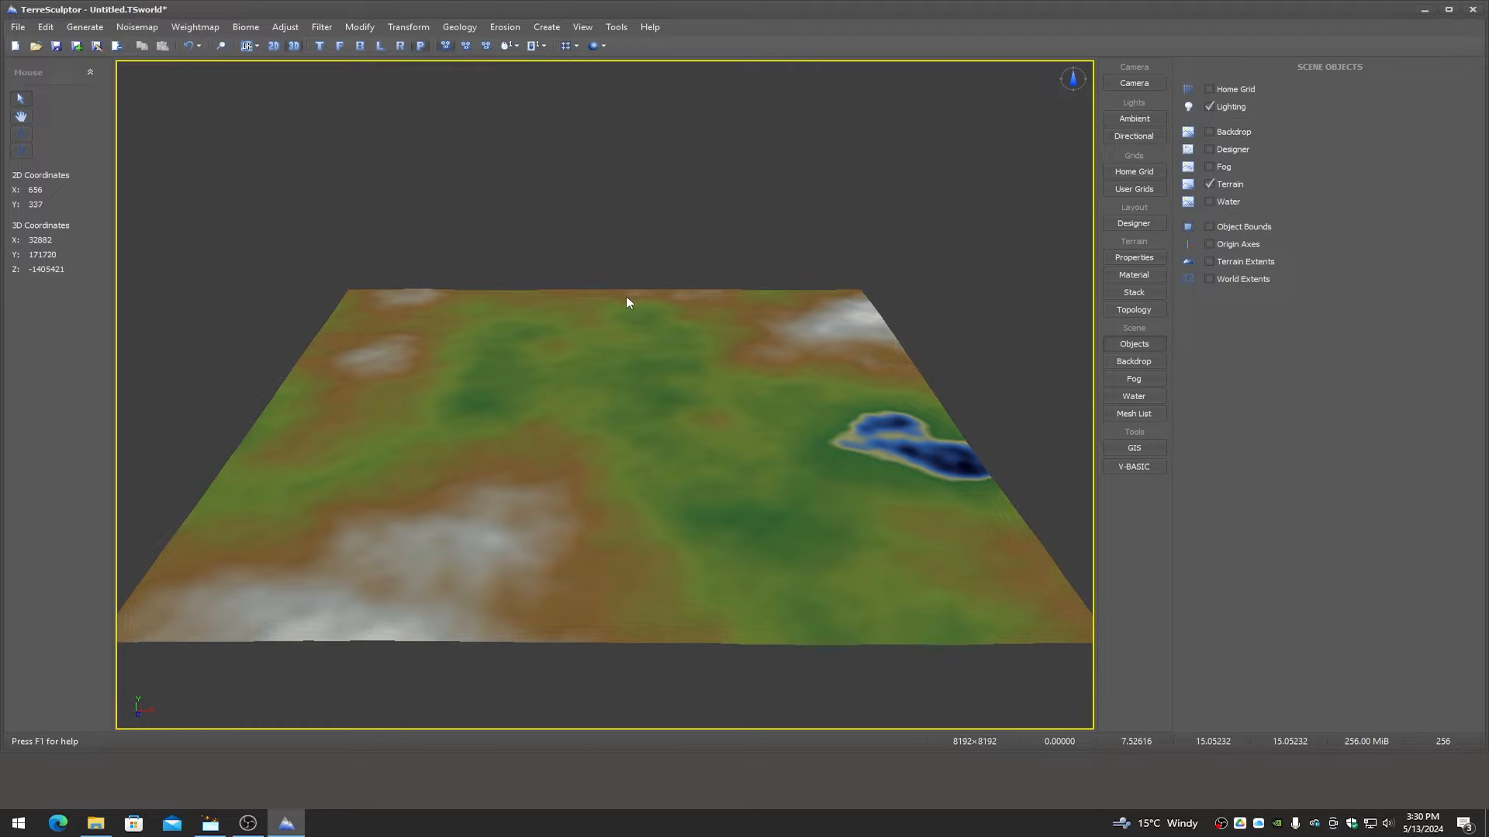
Set the topology tool to Merge a File with Heightmap and load BrushMountain1.png
middle_drag(626, 296, 634, 295)
scroll(639, 288, up, 2)
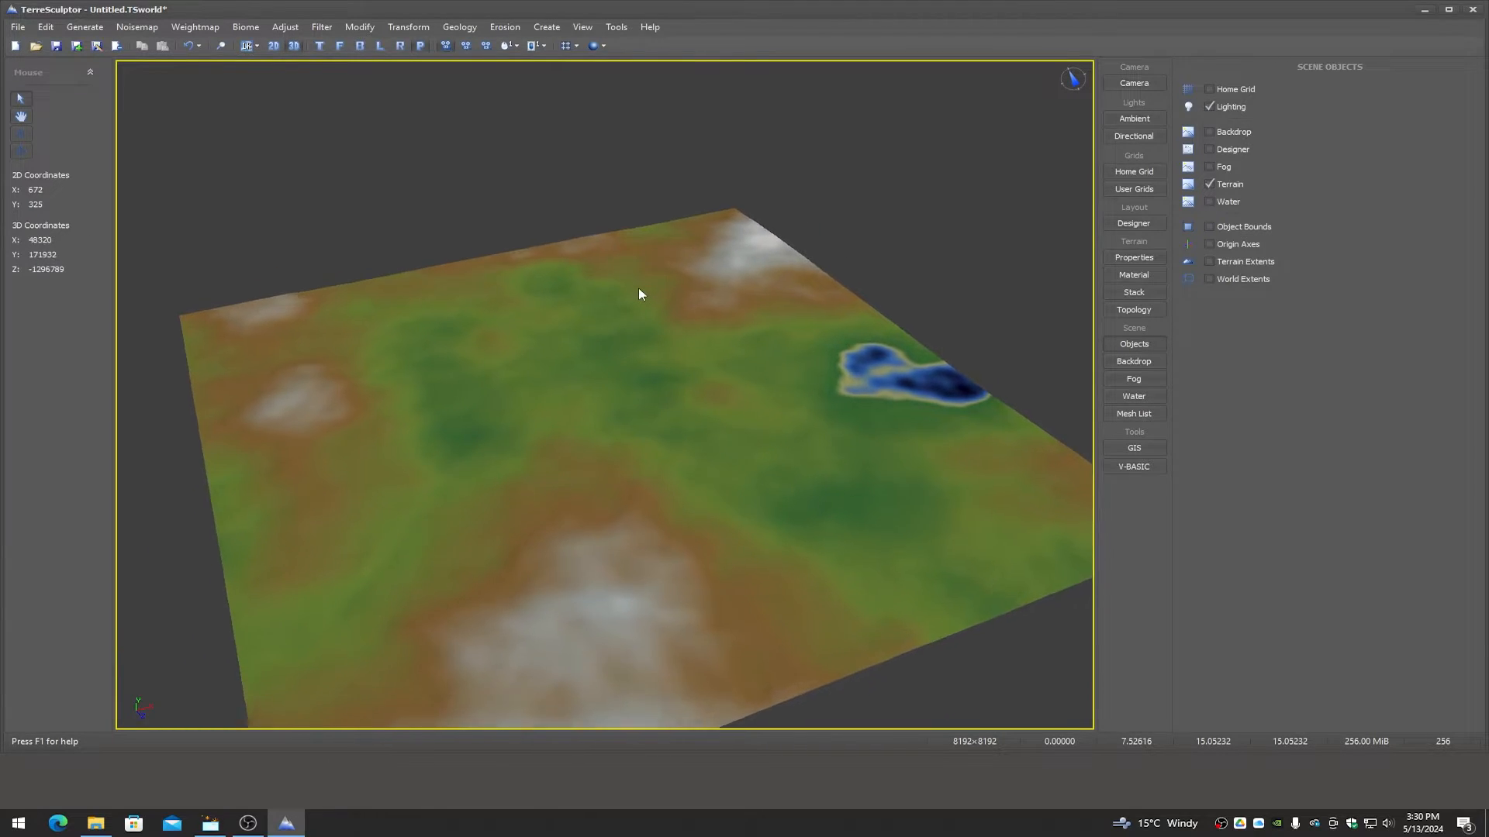
scroll(639, 288, up, 3)
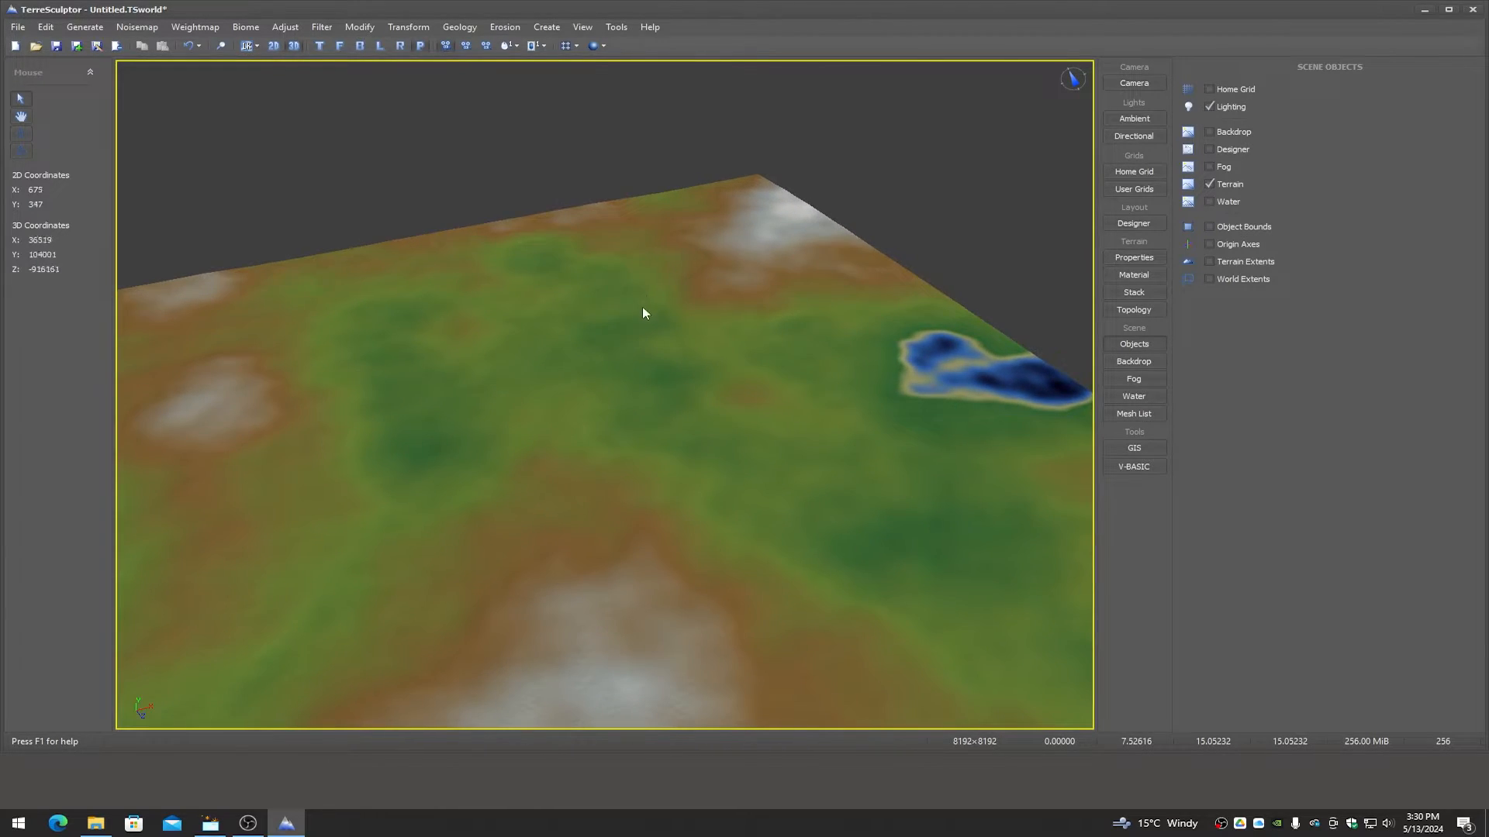
middle_drag(642, 307, 650, 307)
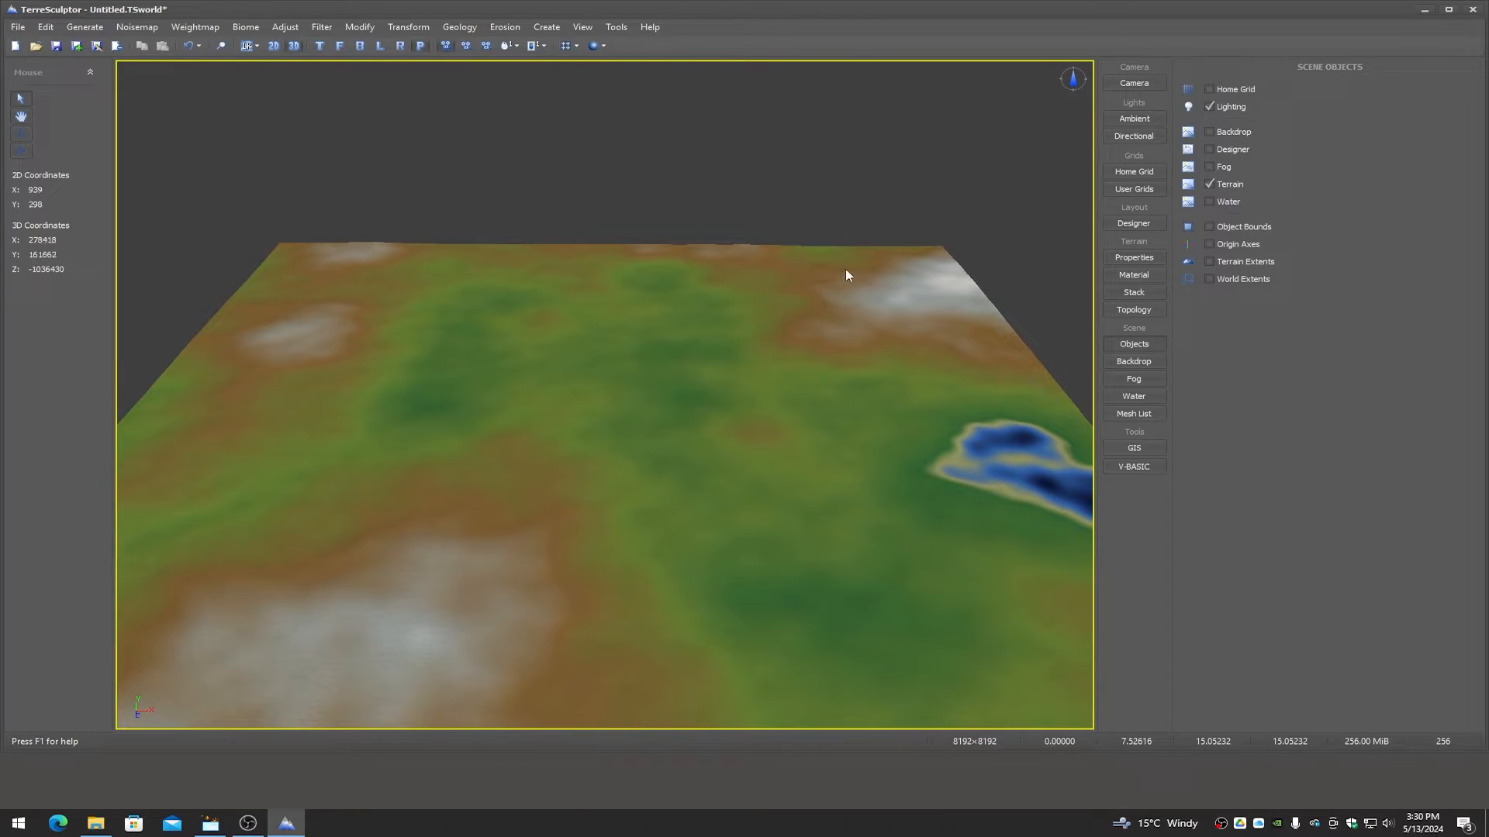
click(1133, 310)
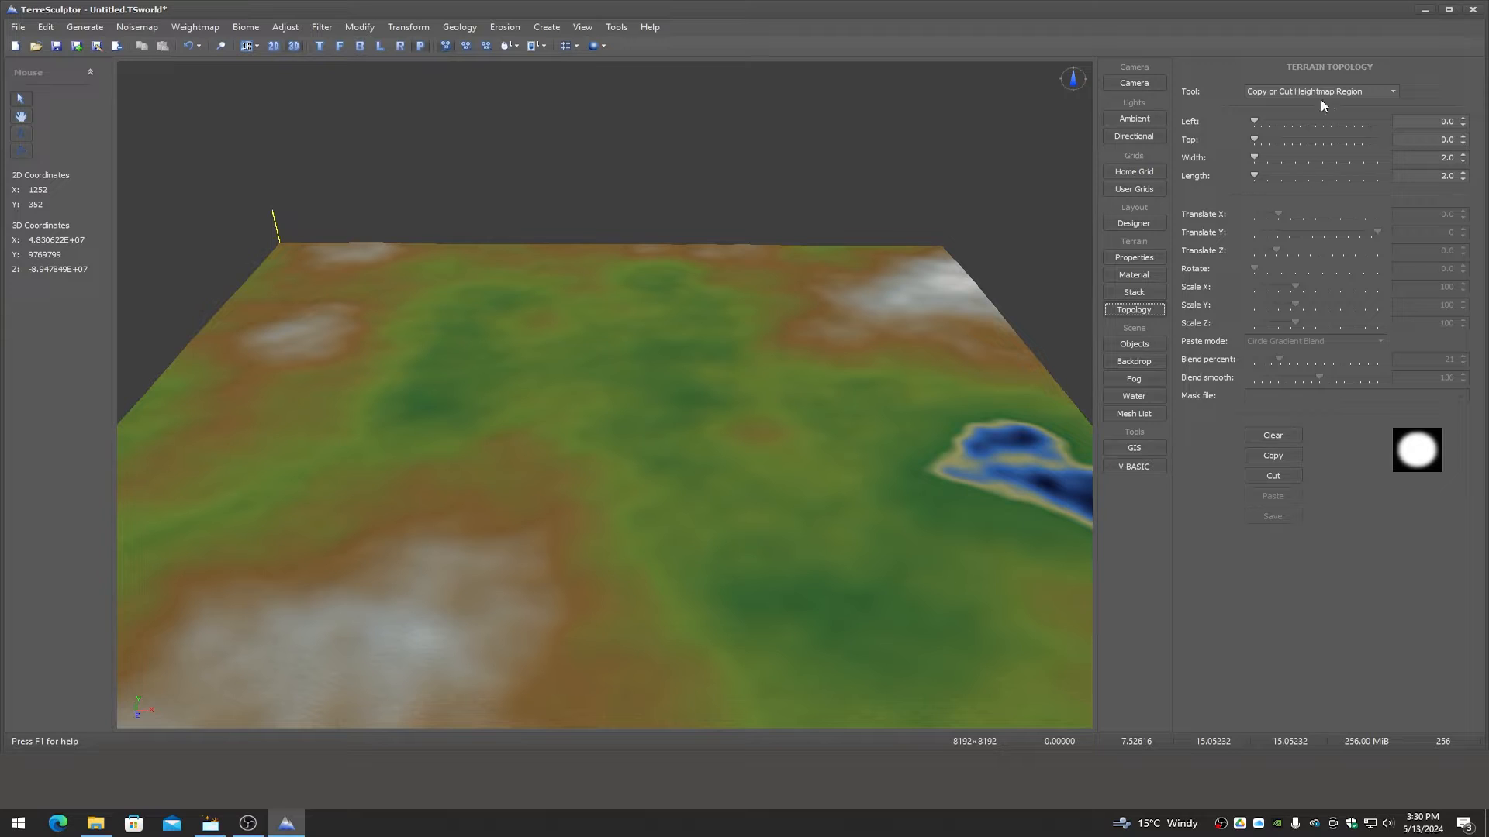
click(1299, 94)
click(1293, 134)
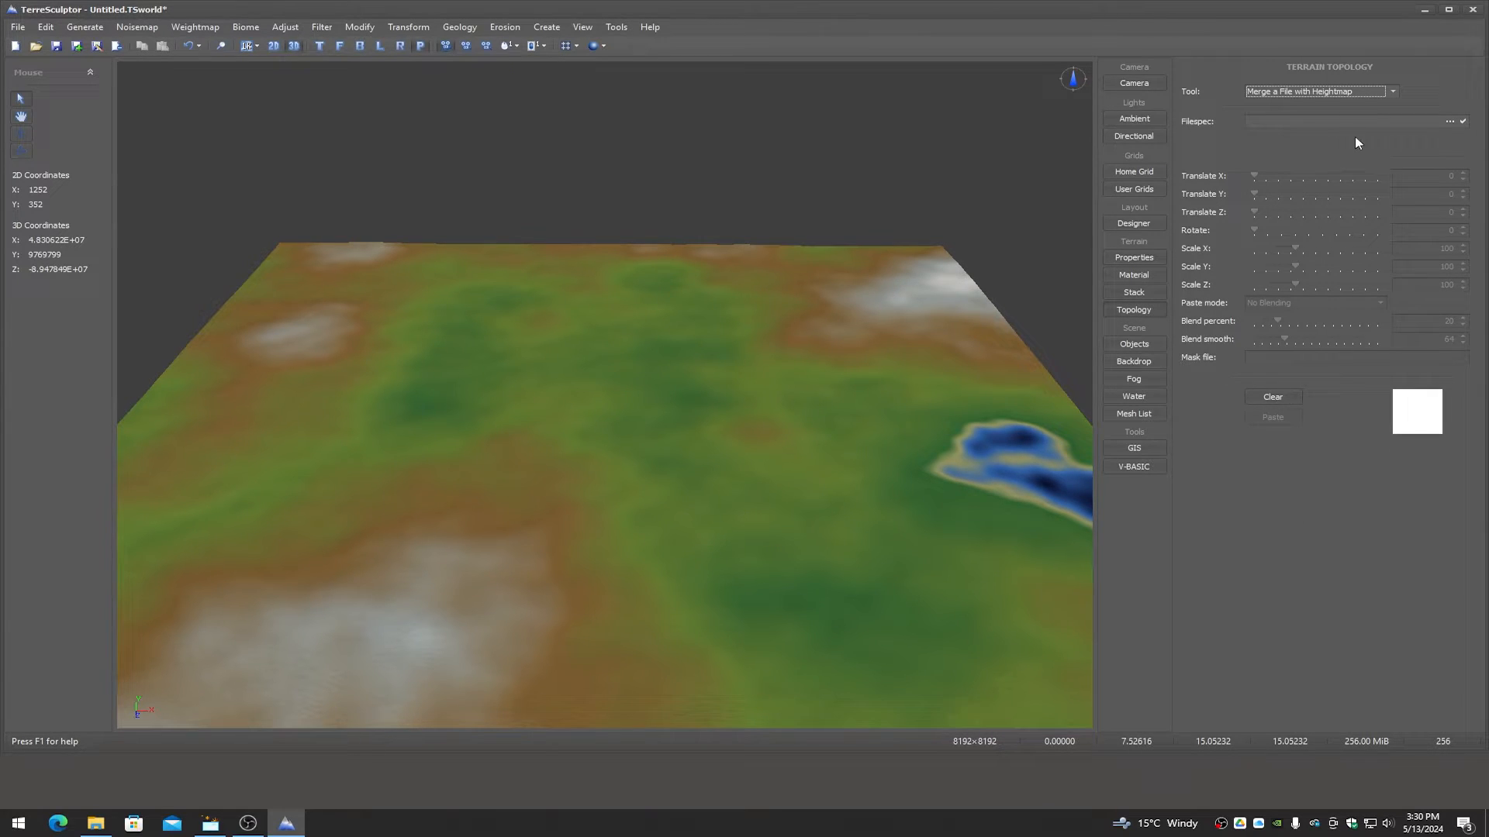
click(1449, 122)
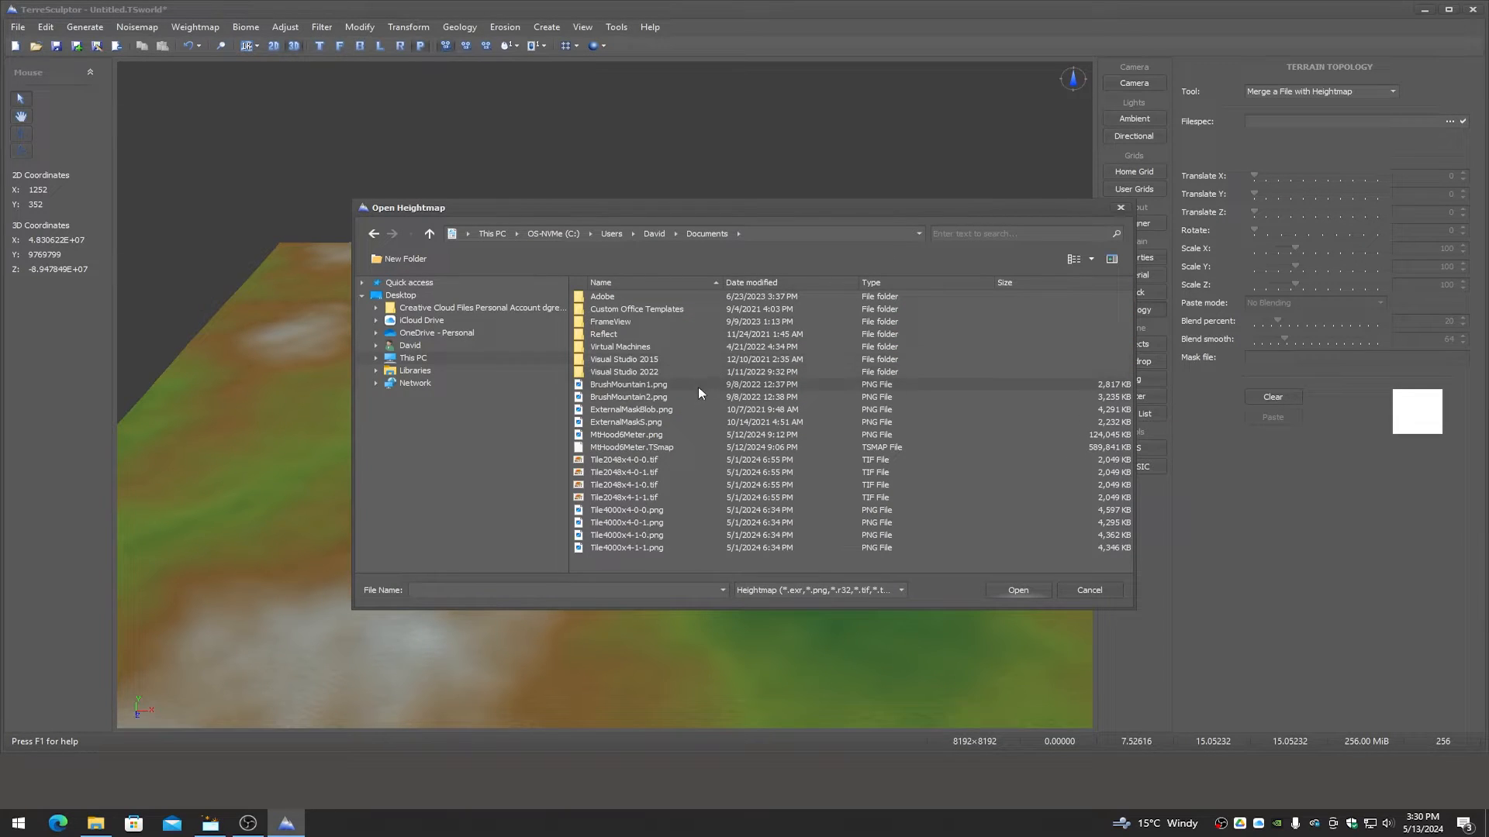
double_click(619, 385)
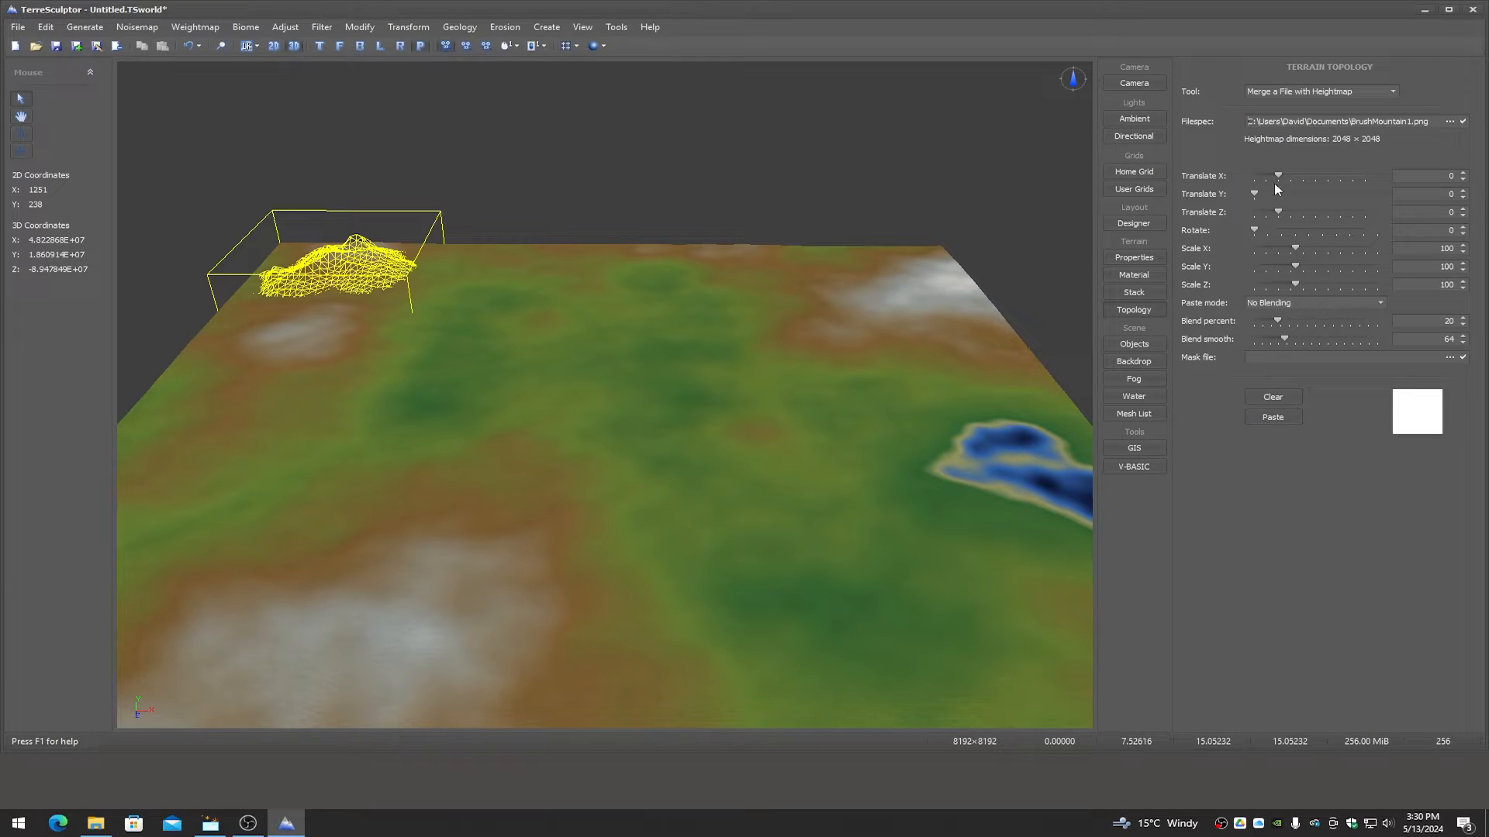
Place the mountain brush at Translate X 3297 and Z 1365, set Brush Blend as paste mode, and paste it into the terrain
drag(1279, 177, 1297, 214)
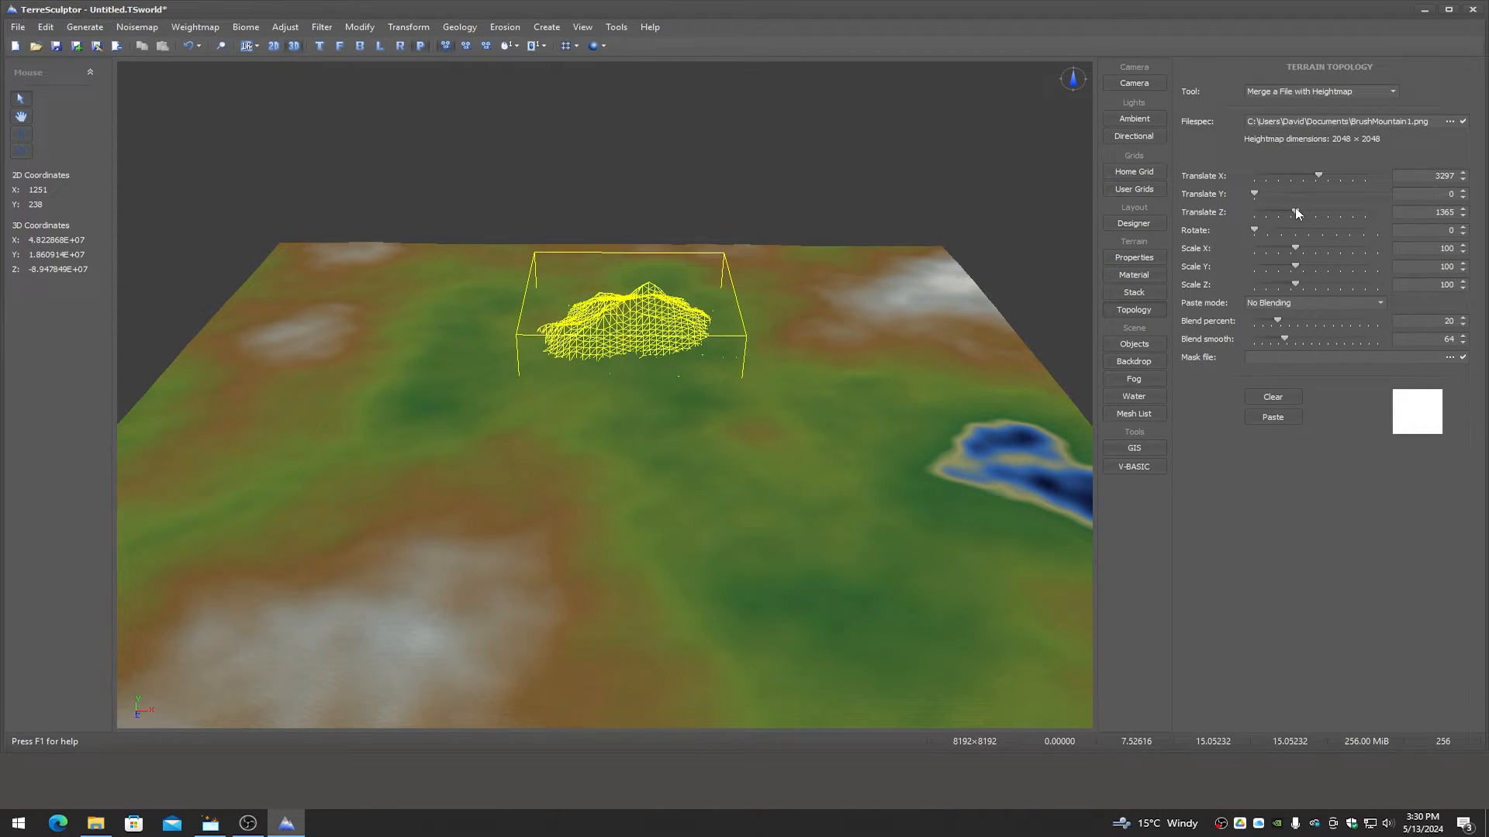
click(1380, 301)
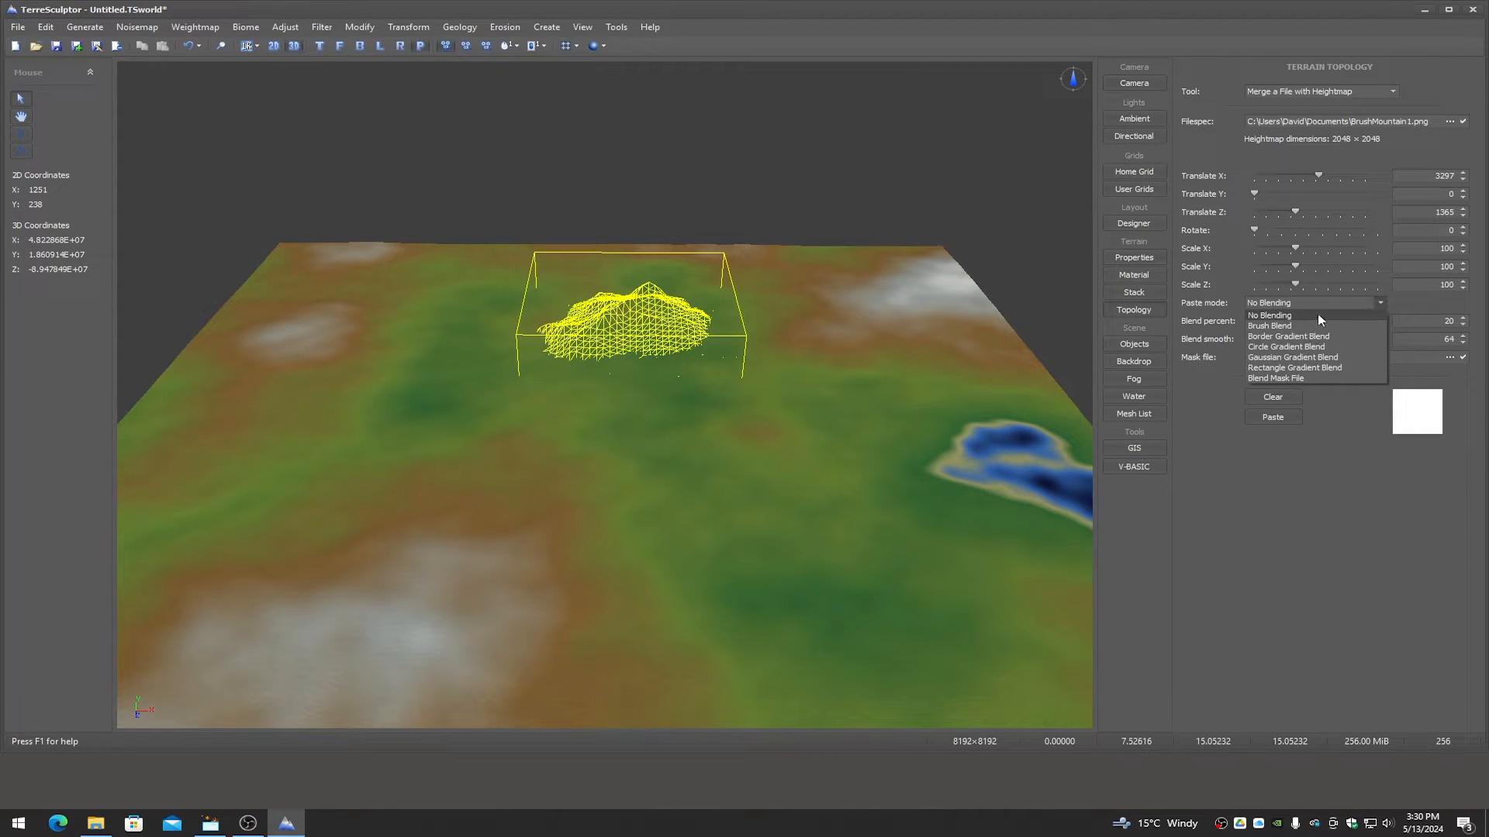
click(1277, 327)
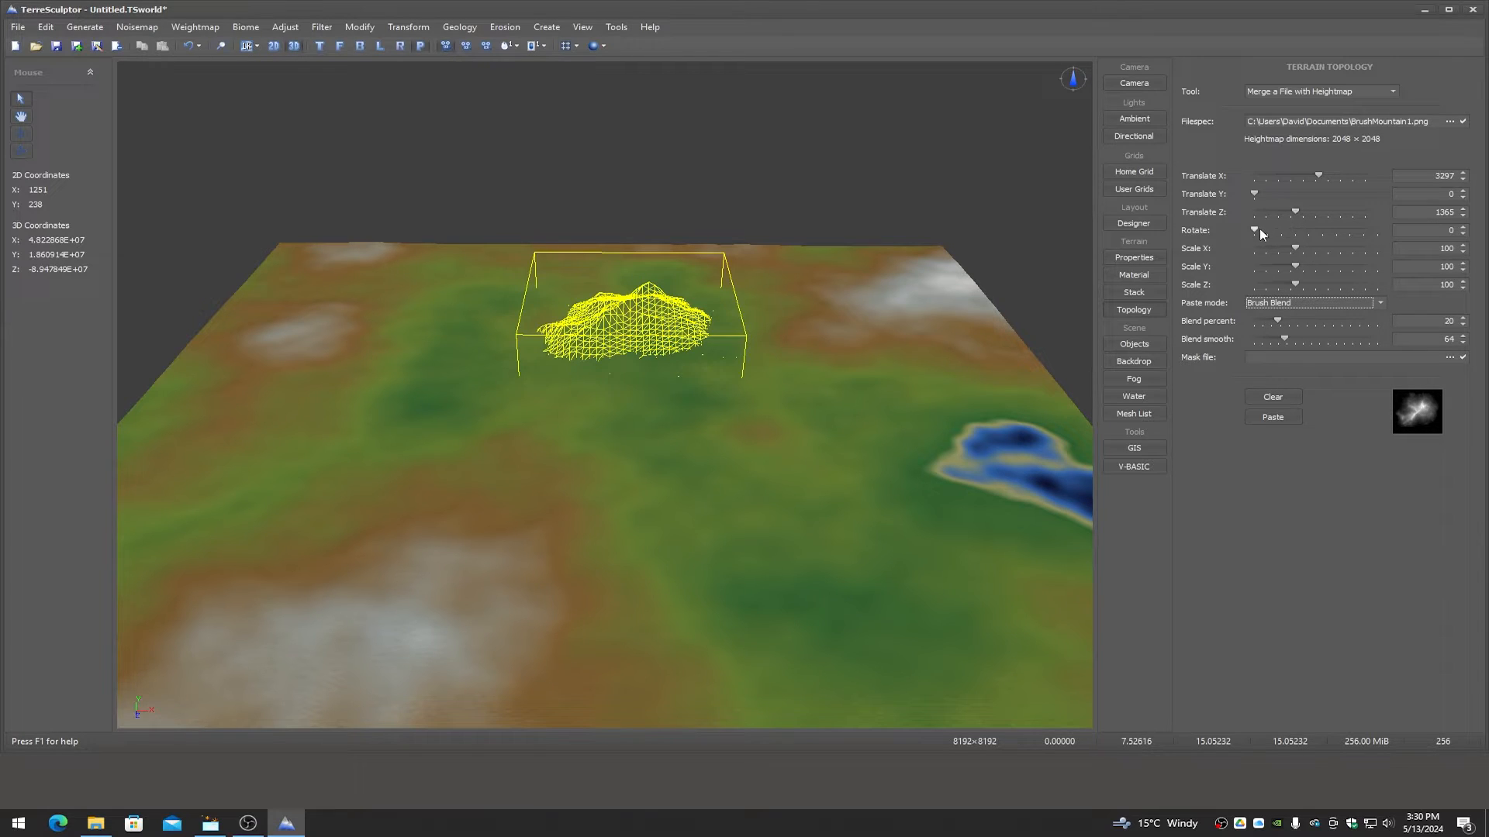
mouse_move(1256, 230)
mouse_down()
mouse_move(1284, 229)
mouse_move(1236, 226)
mouse_up()
click(1271, 418)
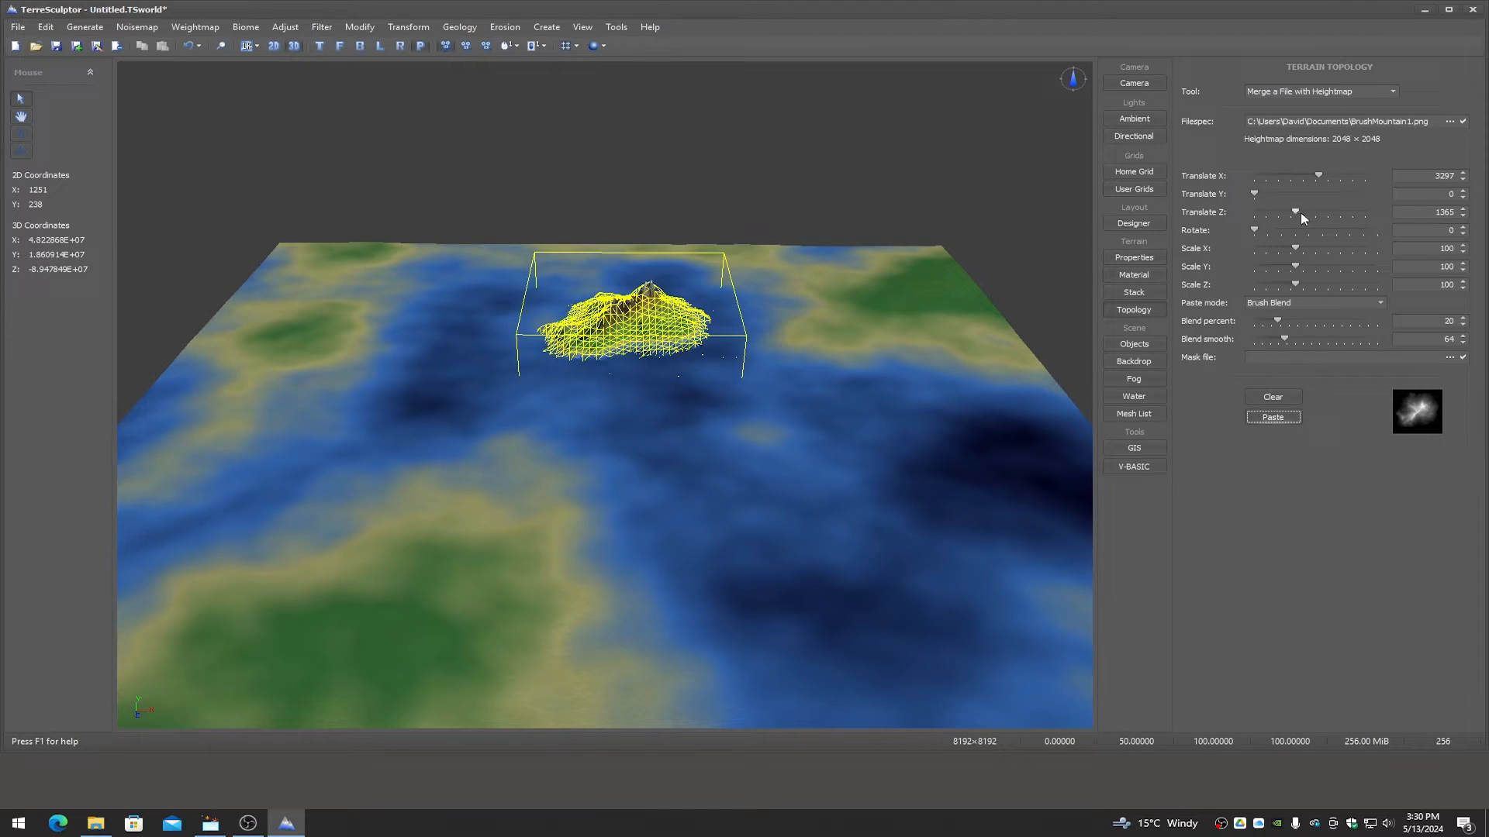
Paste a second copy of the mountain brush at Translate X 4842, Z 1623, rotated 95 degrees
mouse_move(1300, 214)
mouse_down()
mouse_move(1337, 177)
mouse_move(1273, 229)
mouse_move(1286, 230)
mouse_up()
click(1278, 418)
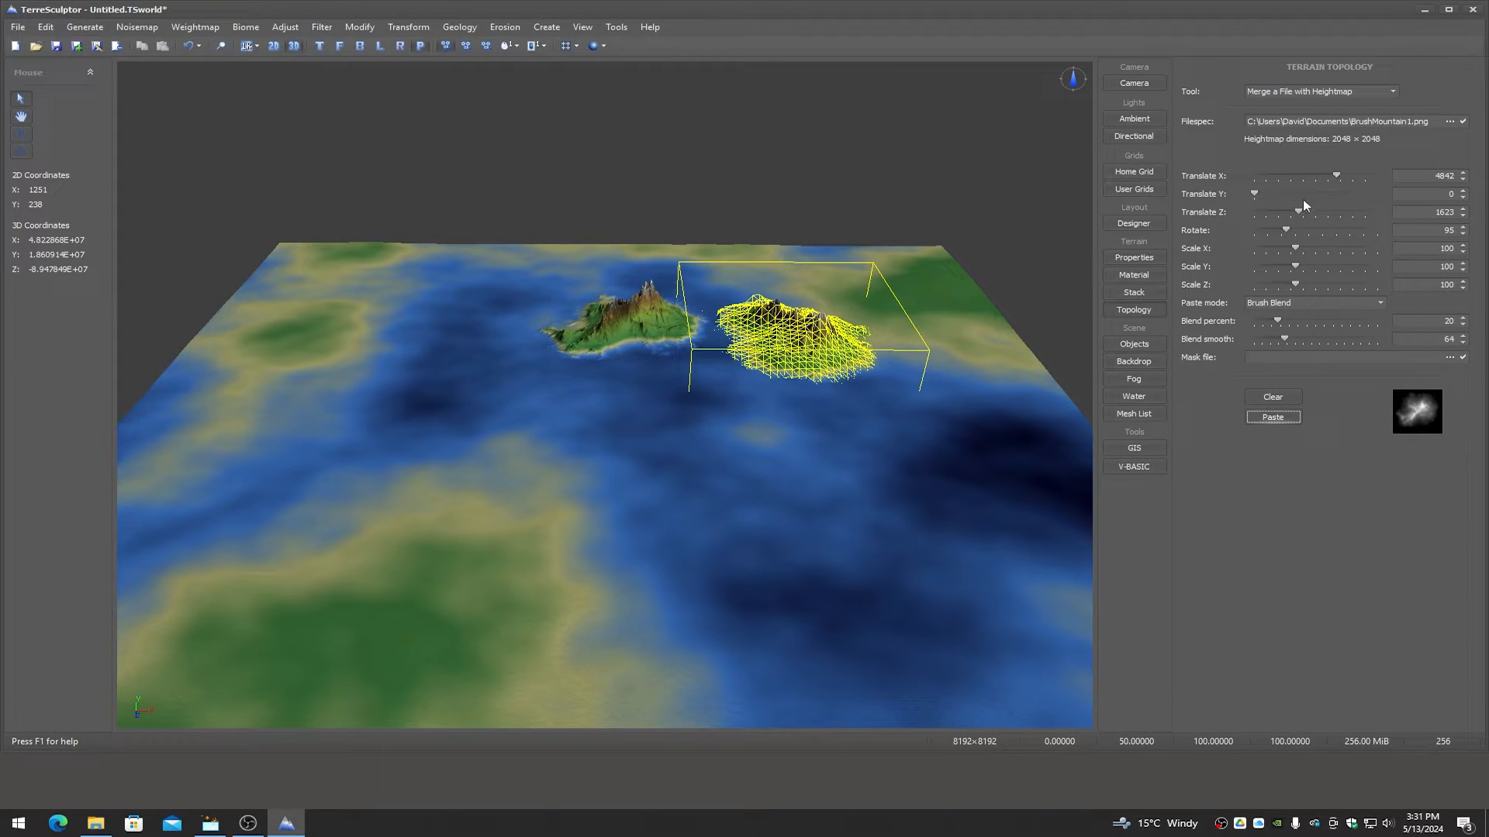
Clear the current mountain brush and load BrushMountain2.png as the heightmap to merge
drag(1298, 212, 1317, 211)
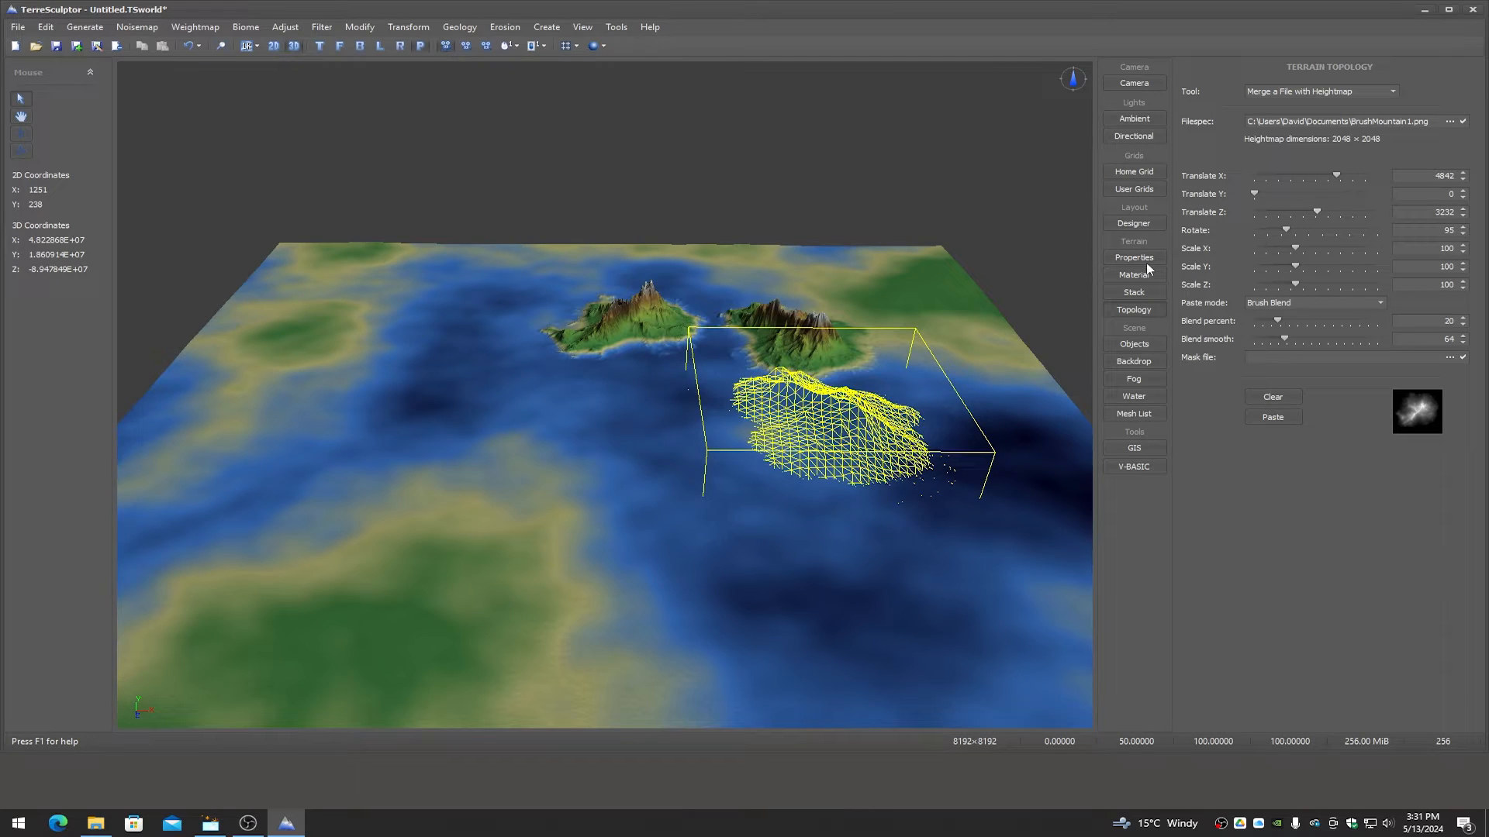
middle_drag(783, 361, 605, 433)
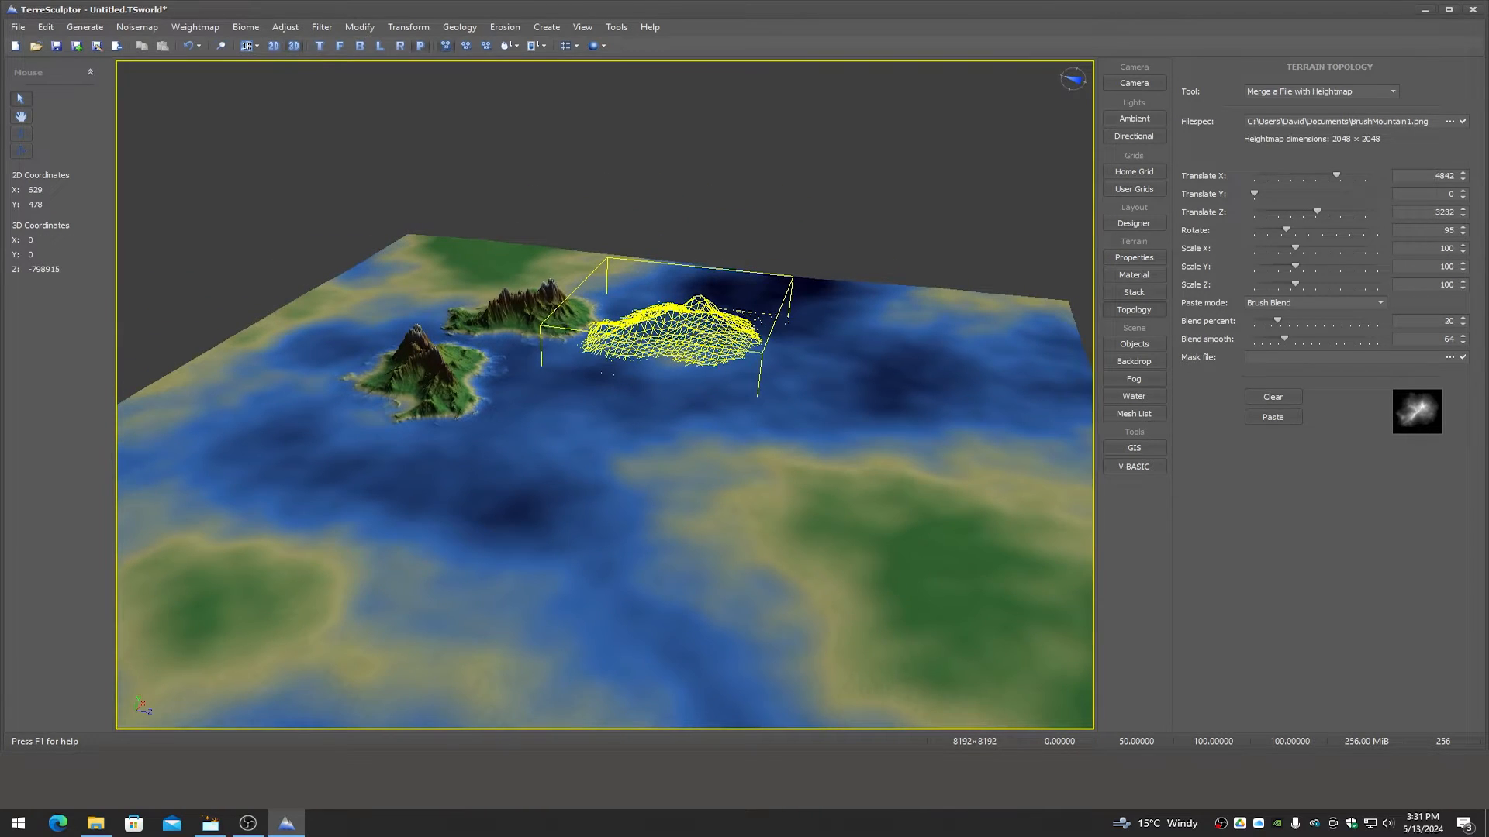
click(1297, 395)
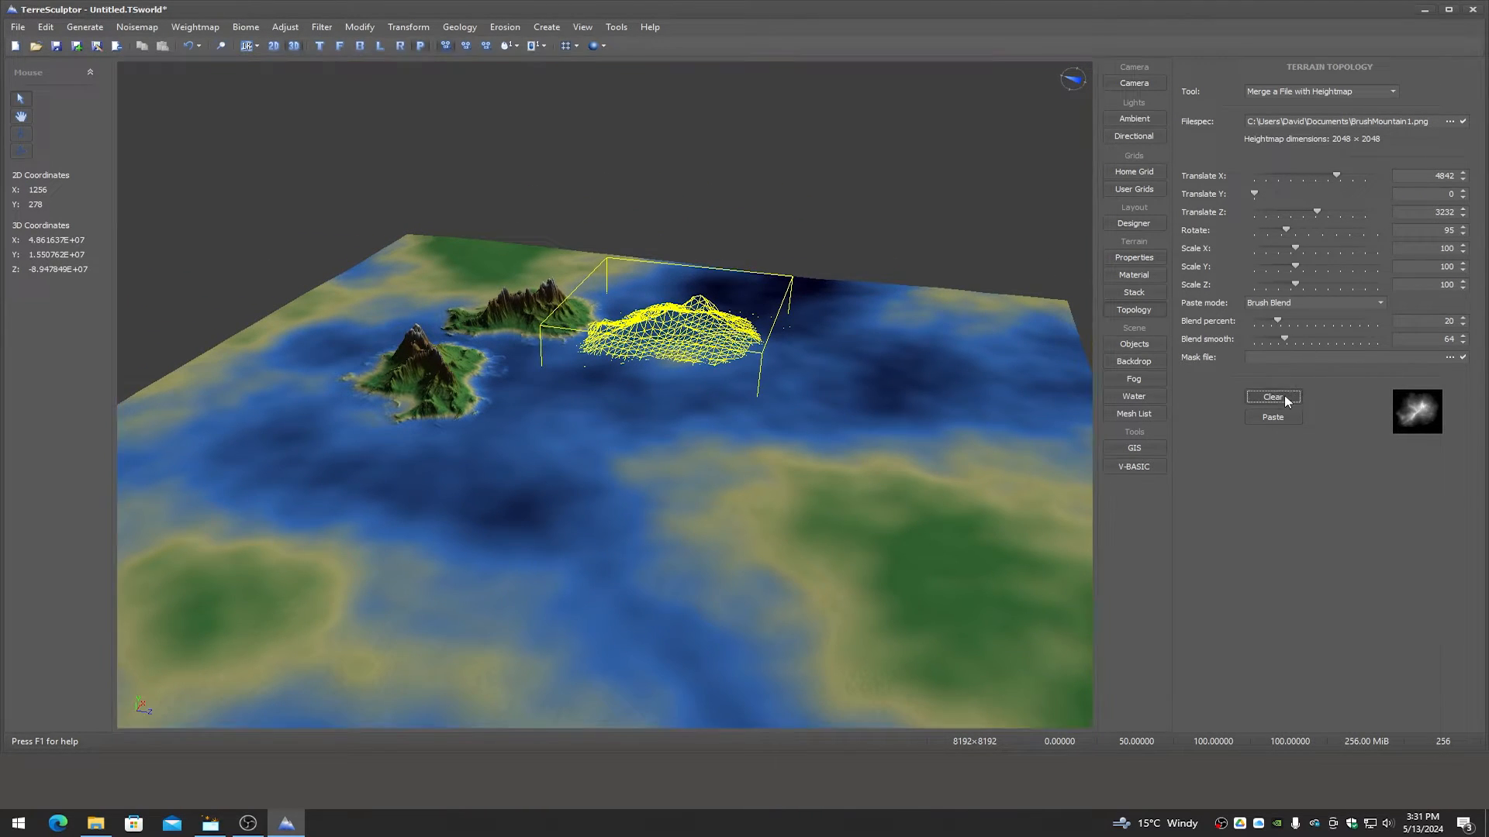
click(1449, 122)
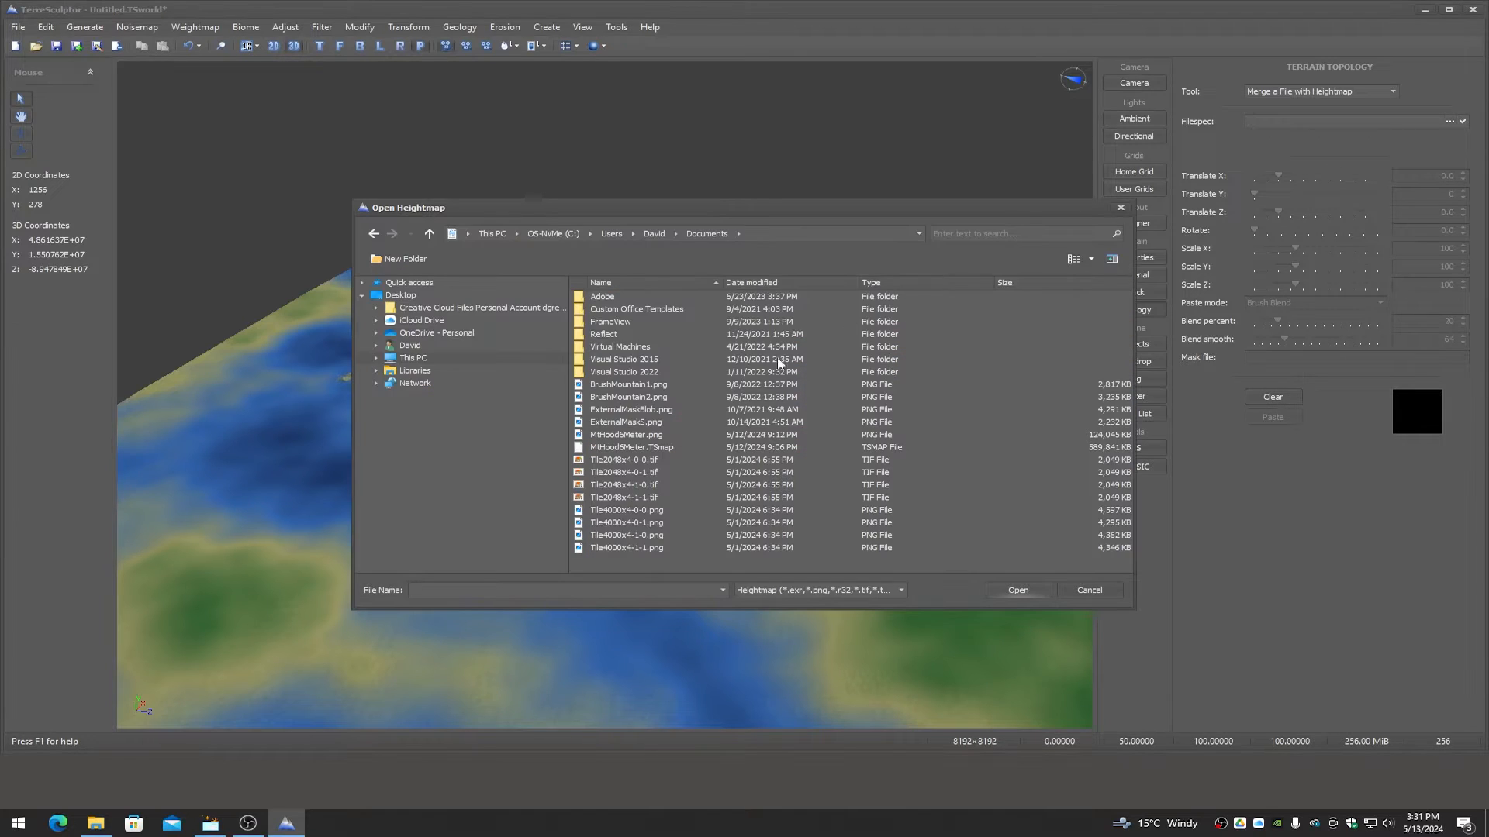
double_click(641, 400)
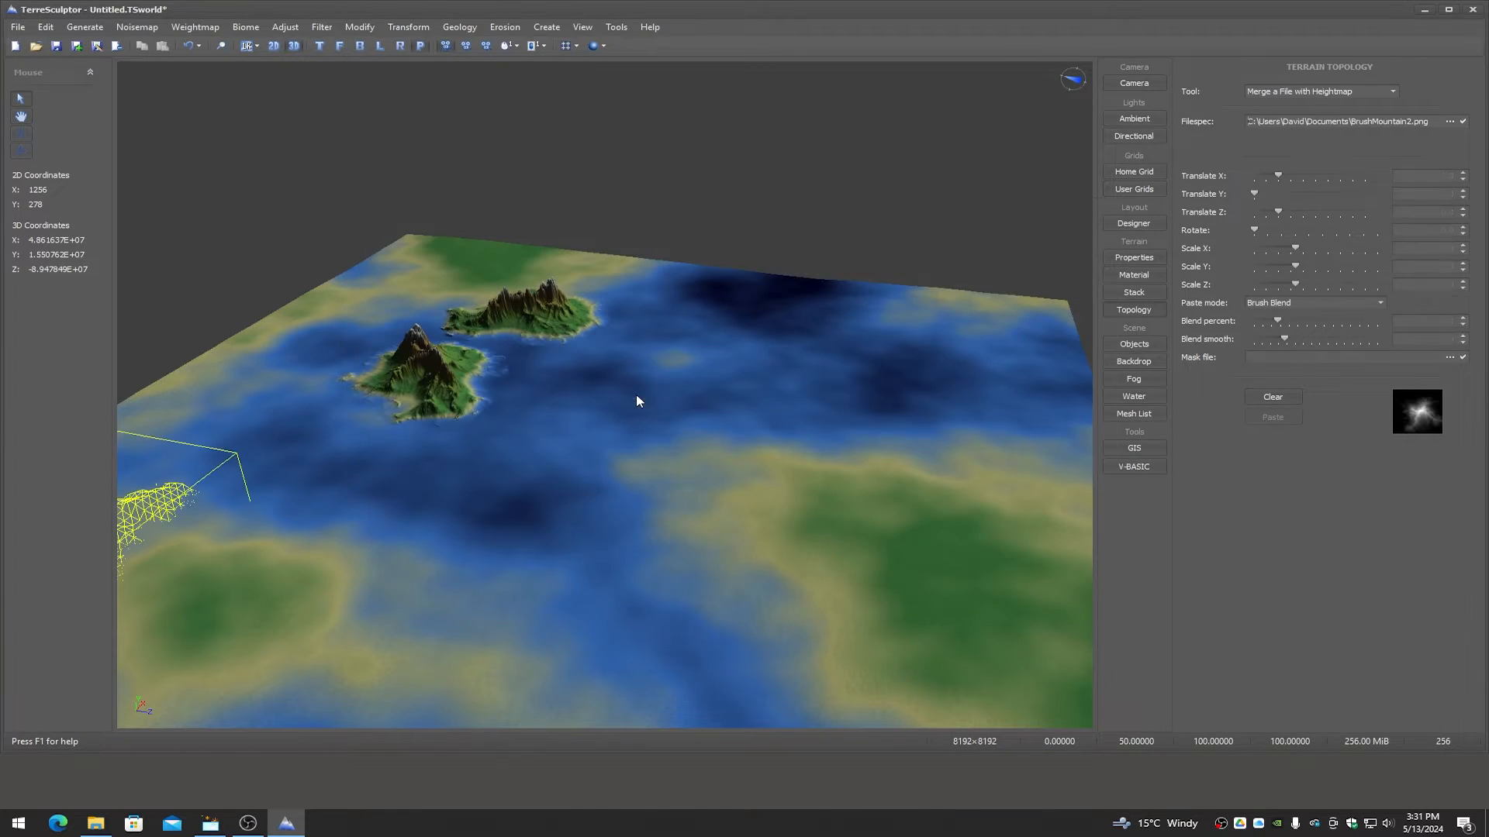
Paste the BrushMountain2 brush at Translate X 1816, Z 2395, rotated 294 degrees
middle_drag(788, 397, 586, 405)
mouse_move(1278, 177)
mouse_down()
mouse_move(1302, 178)
mouse_move(1286, 211)
mouse_move(1307, 211)
mouse_move(1267, 231)
mouse_move(1355, 231)
mouse_up()
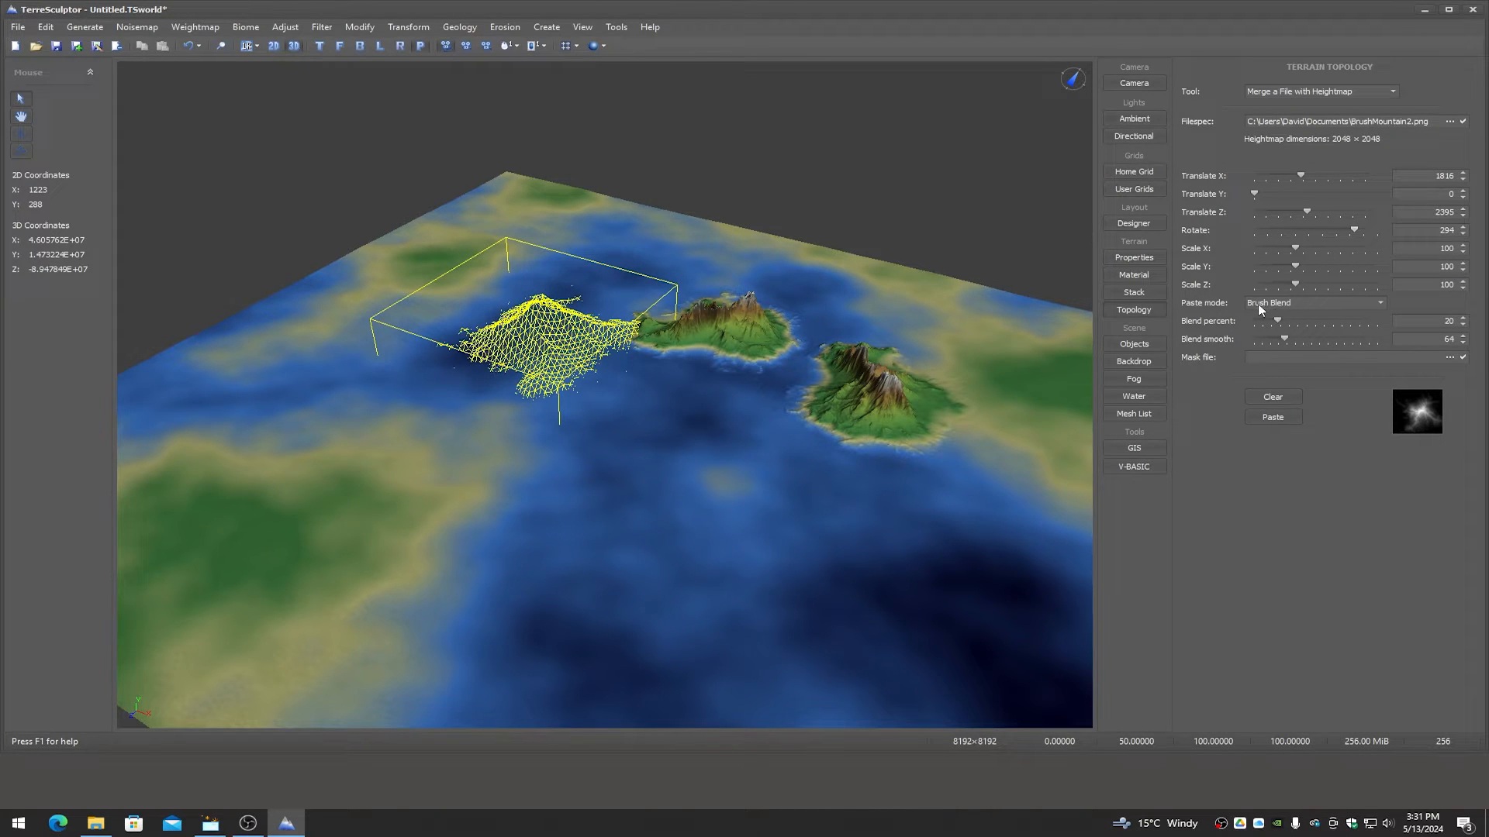
click(1283, 413)
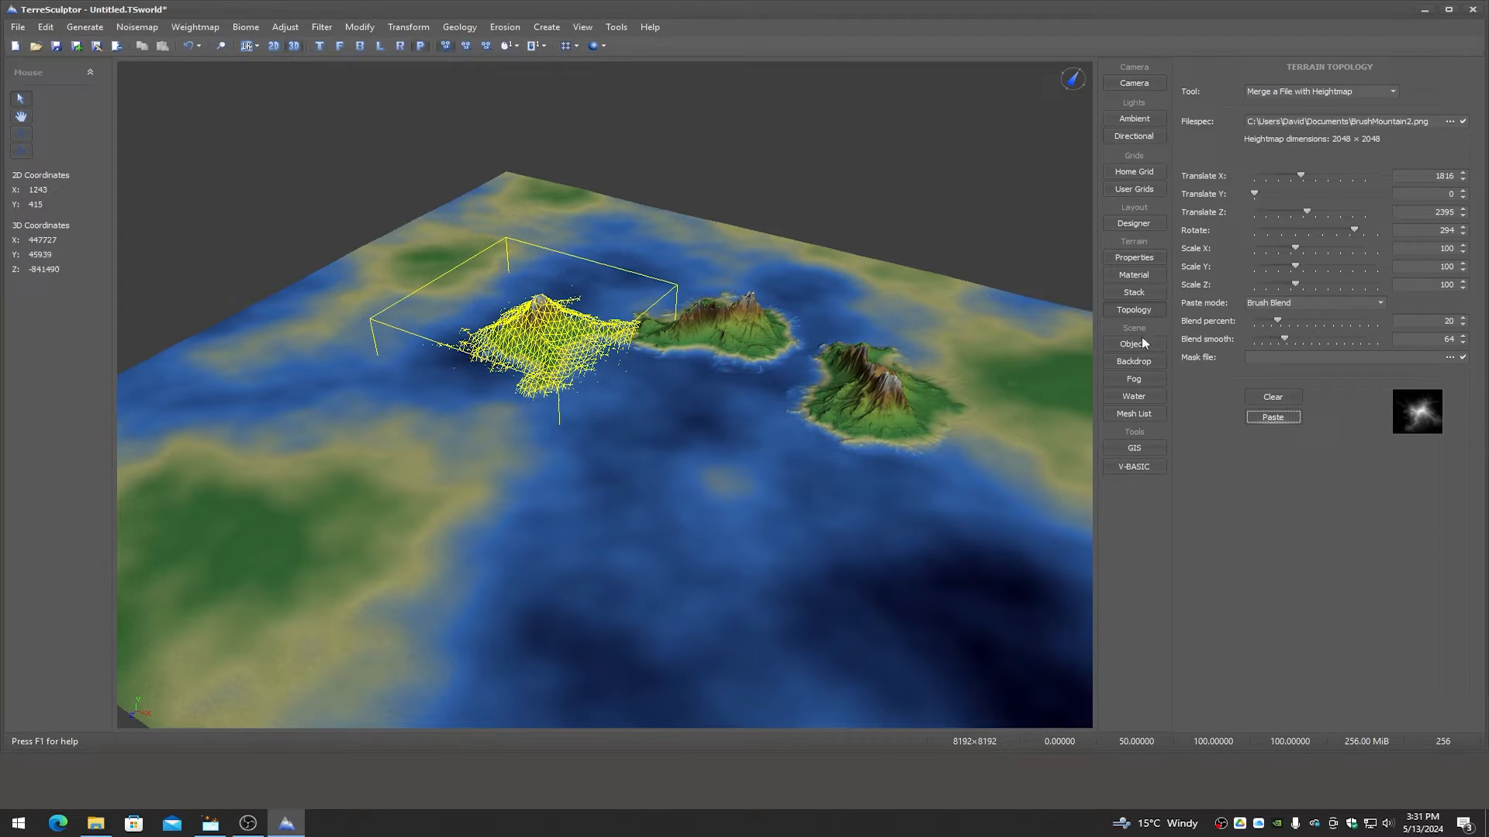
Paste another copy of the BrushMountain2 brush at Translate Z 979, rotated 29 degrees
mouse_move(1306, 213)
mouse_down()
mouse_move(1290, 216)
mouse_move(1383, 226)
mouse_move(1252, 231)
mouse_move(1264, 233)
mouse_up()
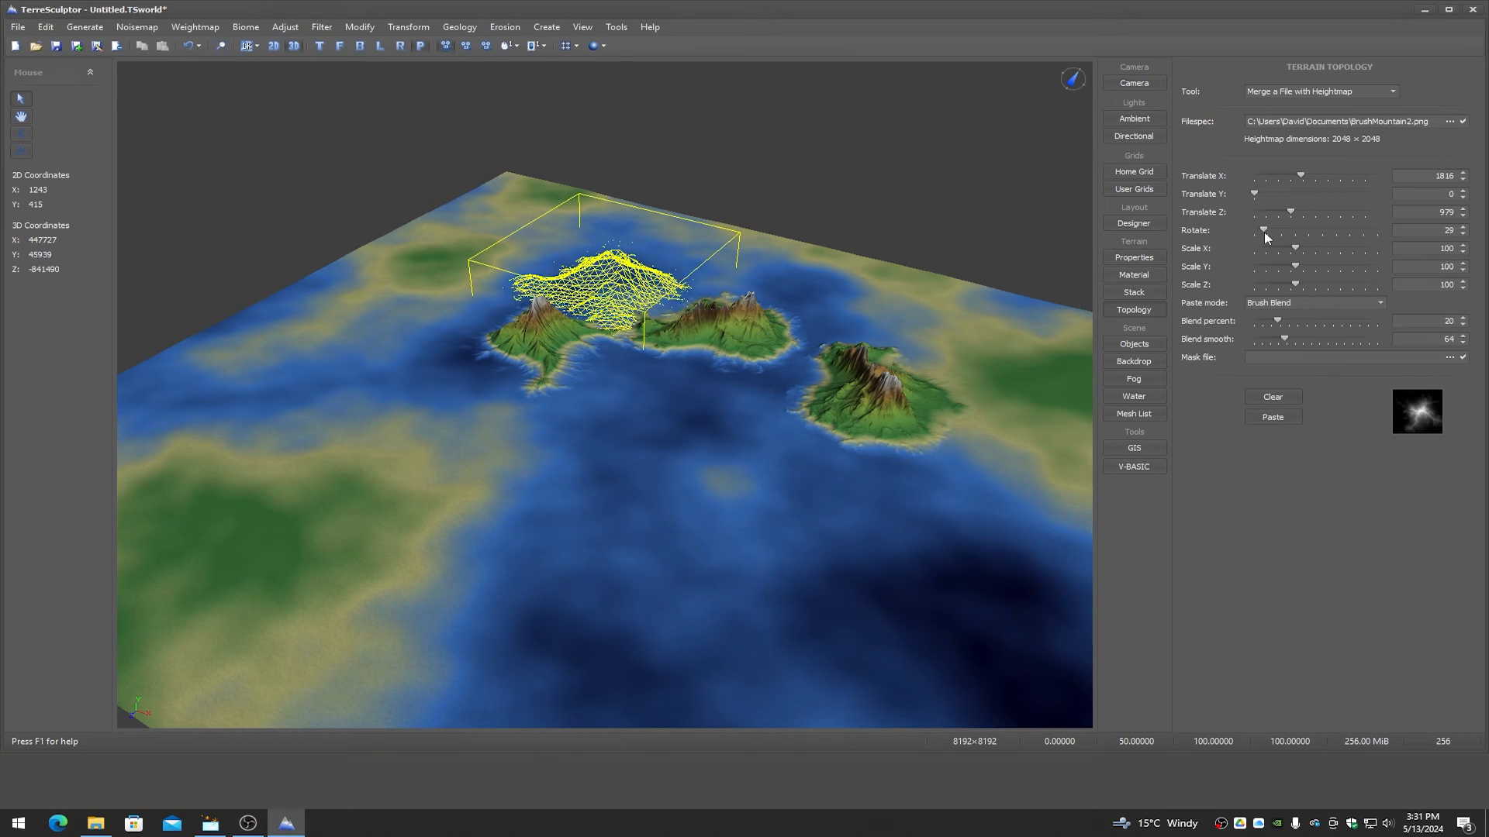
click(1281, 417)
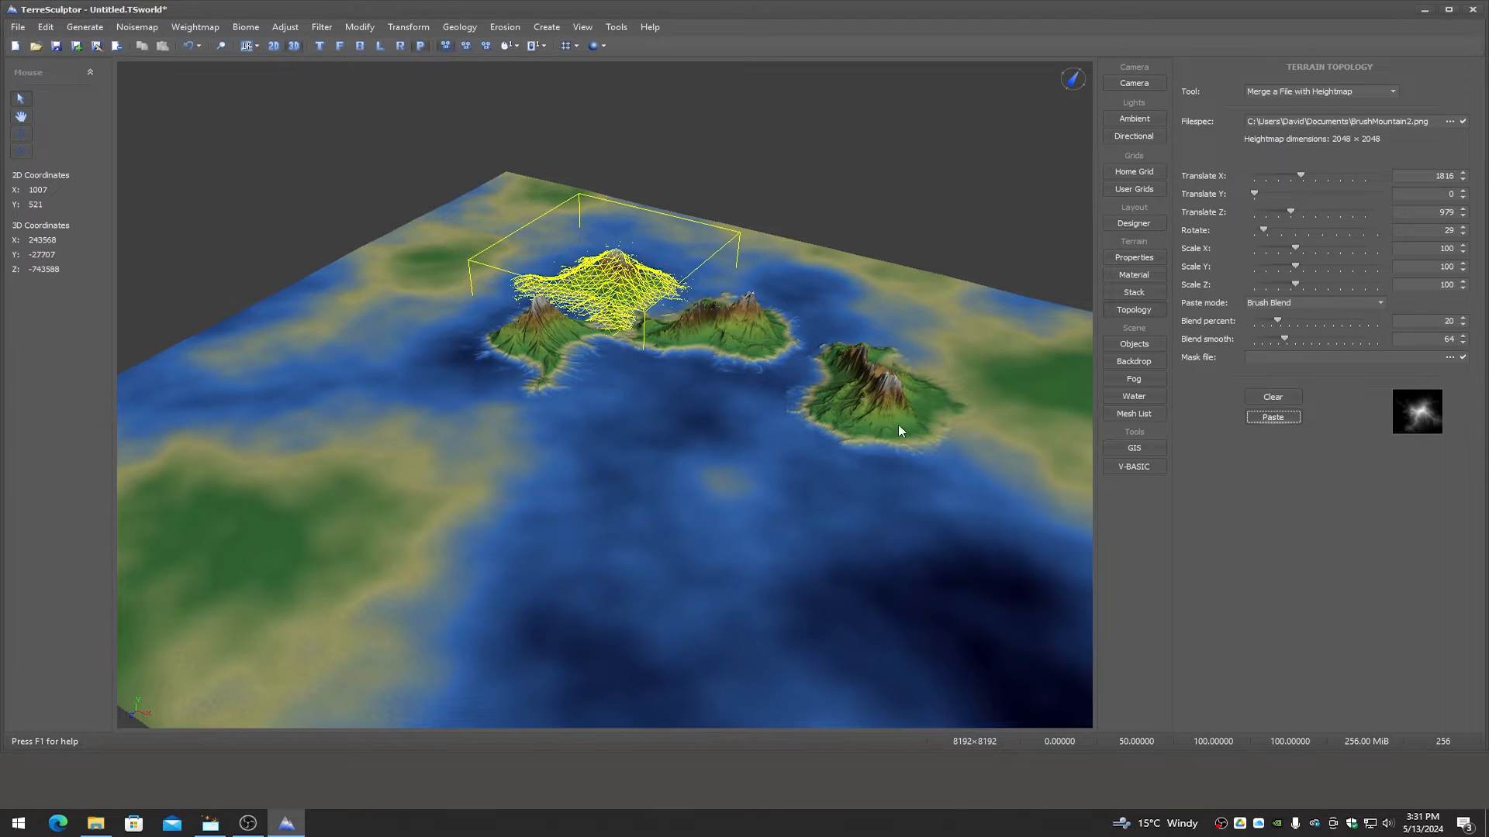
Move the brush preview off the pasted mountain to Translate X 4971 and Z 2975
middle_drag(898, 425, 1074, 452)
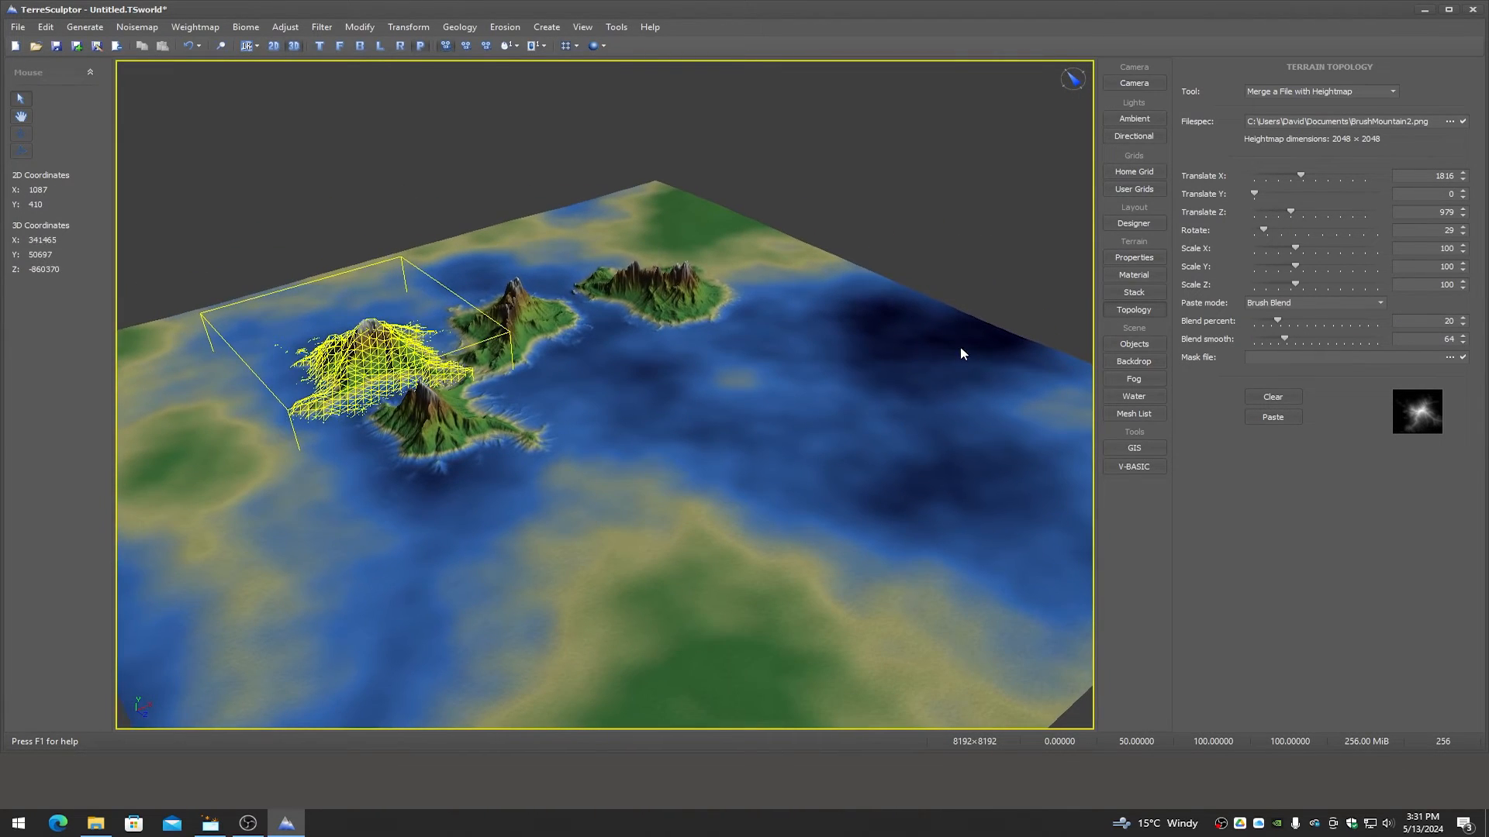
mouse_move(1291, 214)
mouse_down()
mouse_move(1334, 212)
mouse_move(1305, 178)
mouse_move(1342, 179)
mouse_move(1314, 213)
mouse_up()
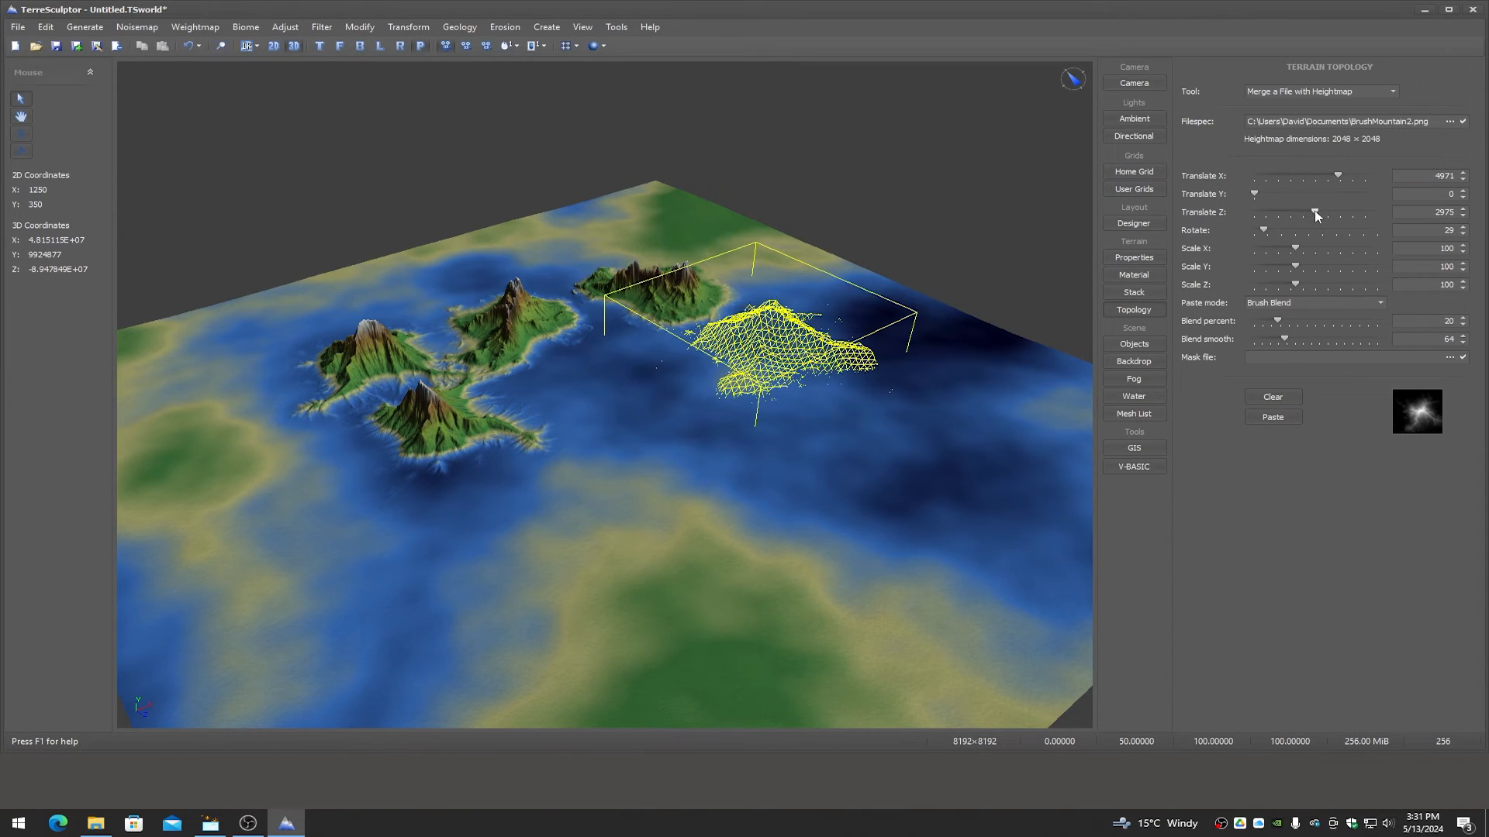
drag(949, 356, 908, 376)
scroll(896, 372, down, 4)
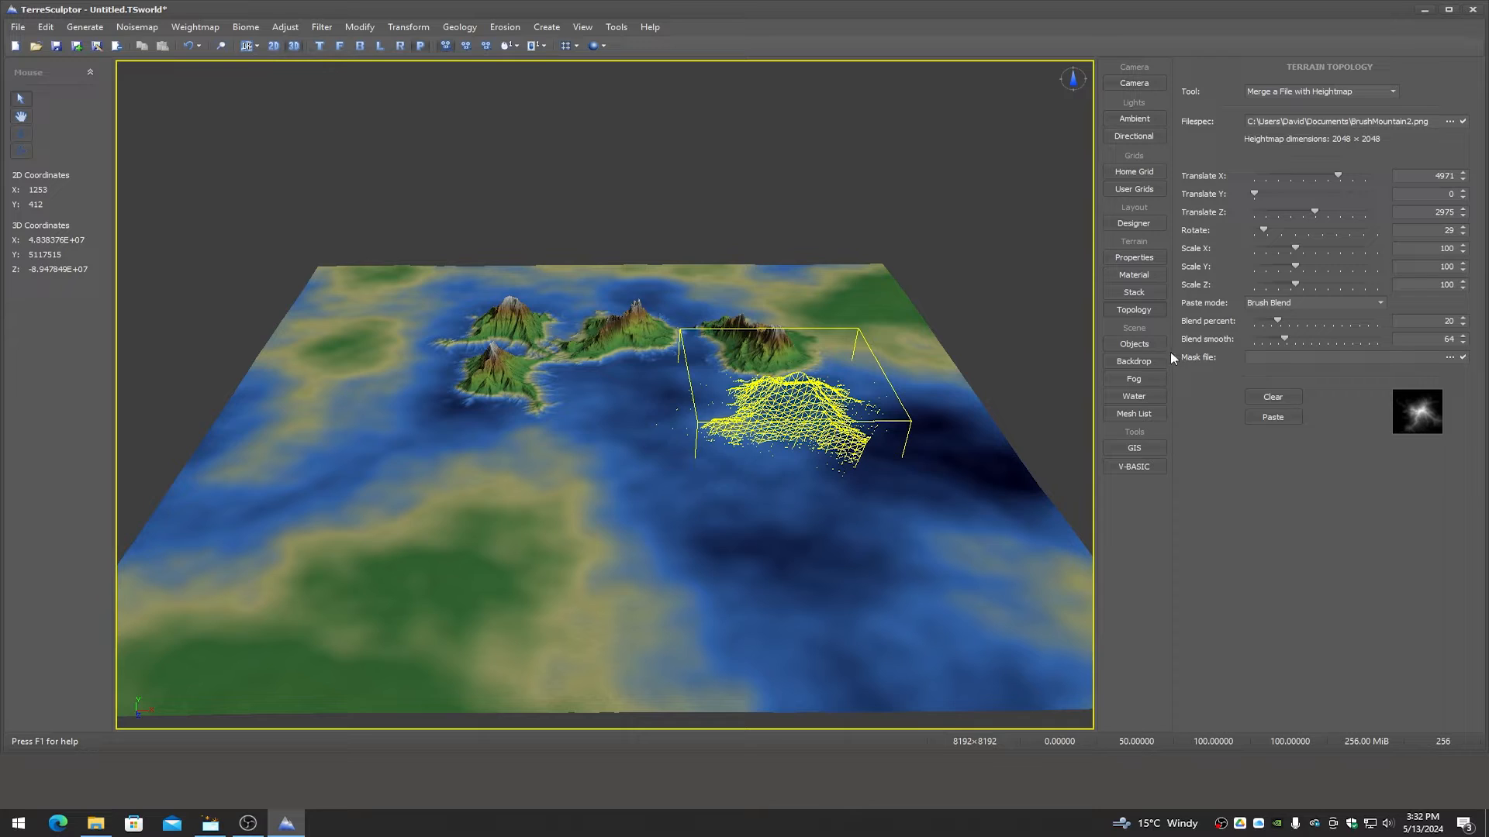
Change the terrain's material type from Colorset to Texture
click(1137, 275)
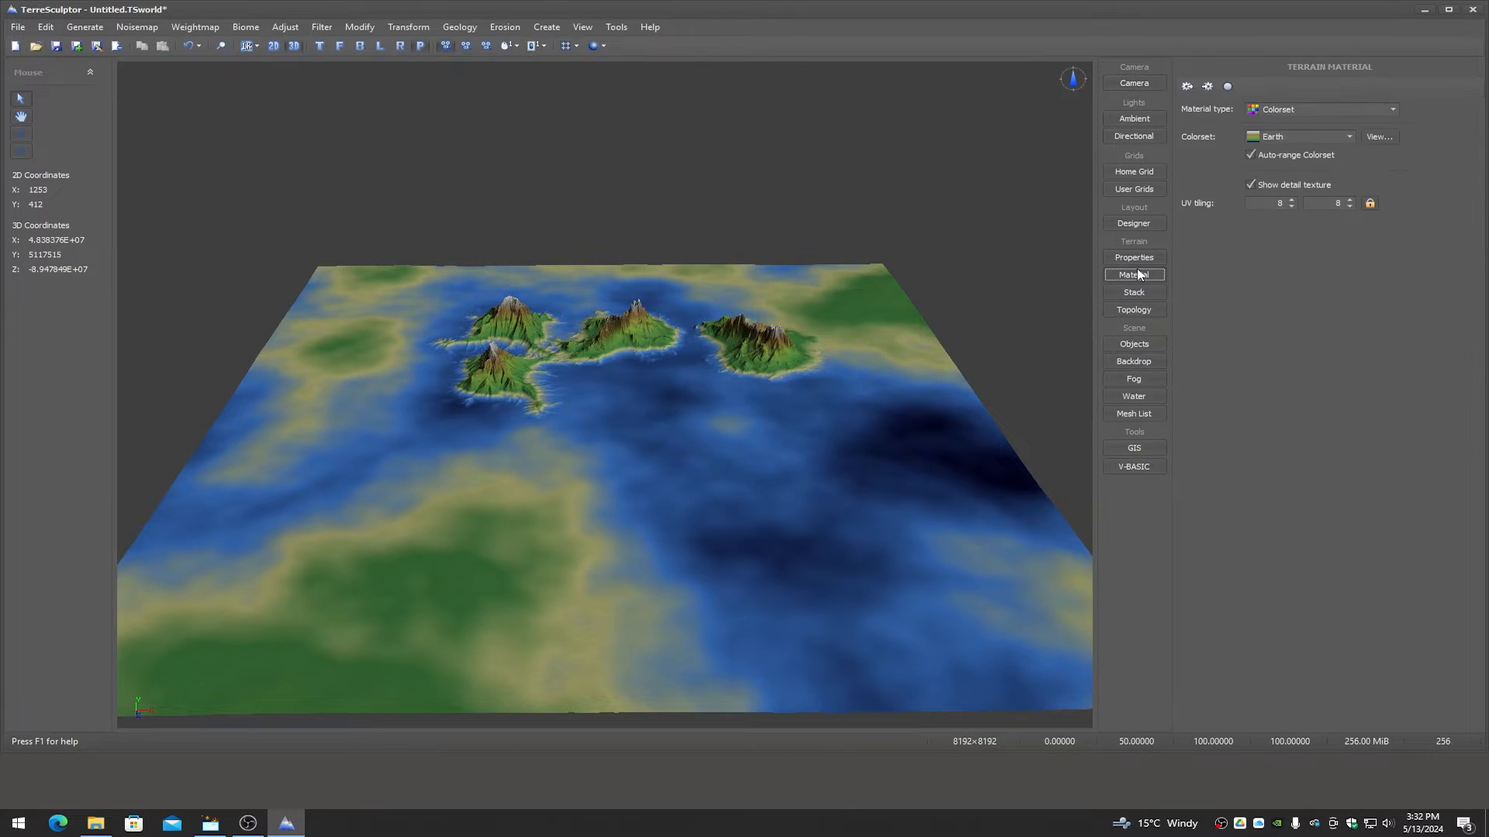
click(1293, 107)
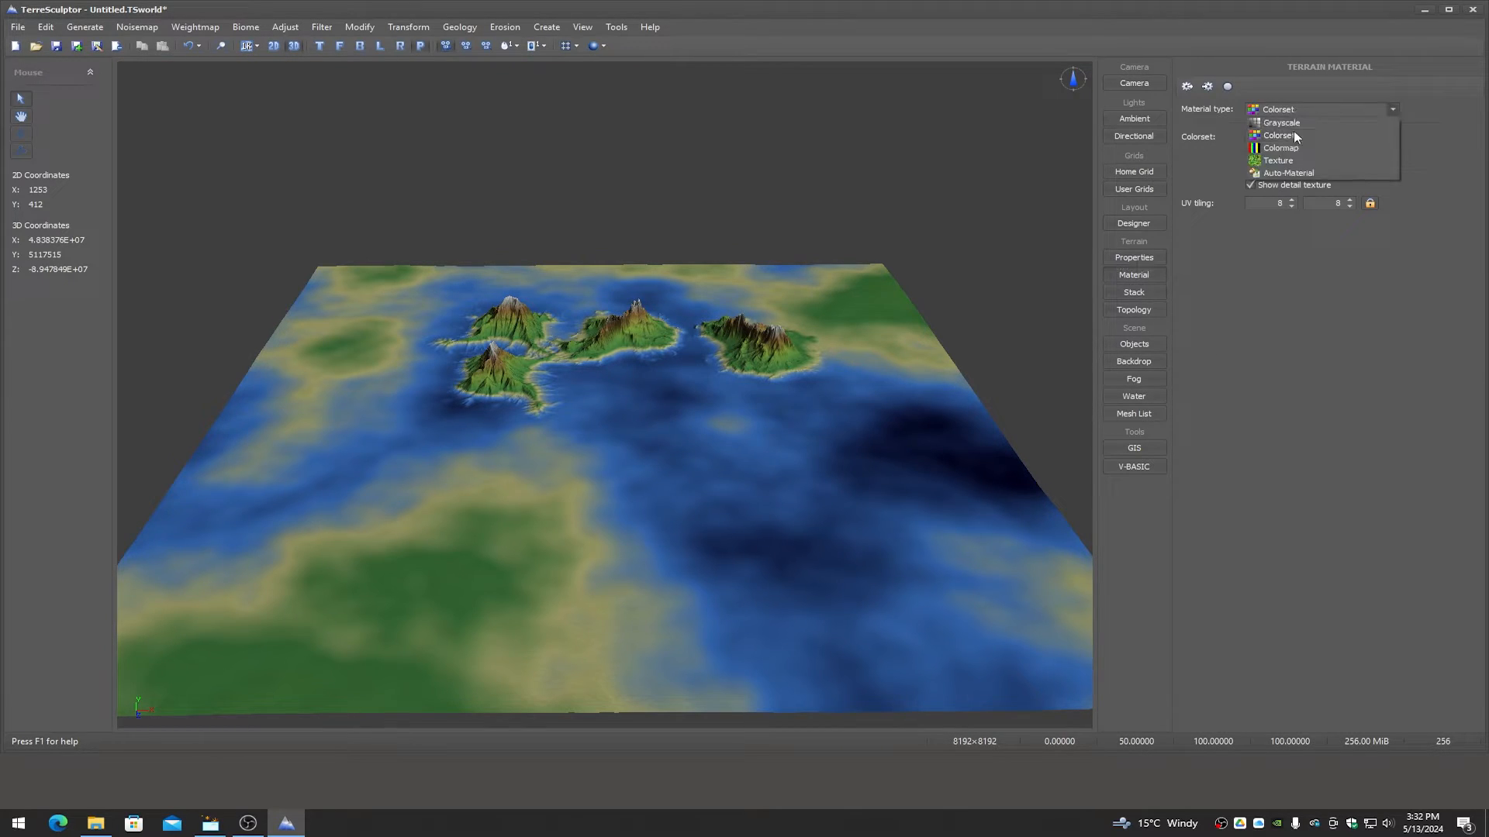
click(1296, 161)
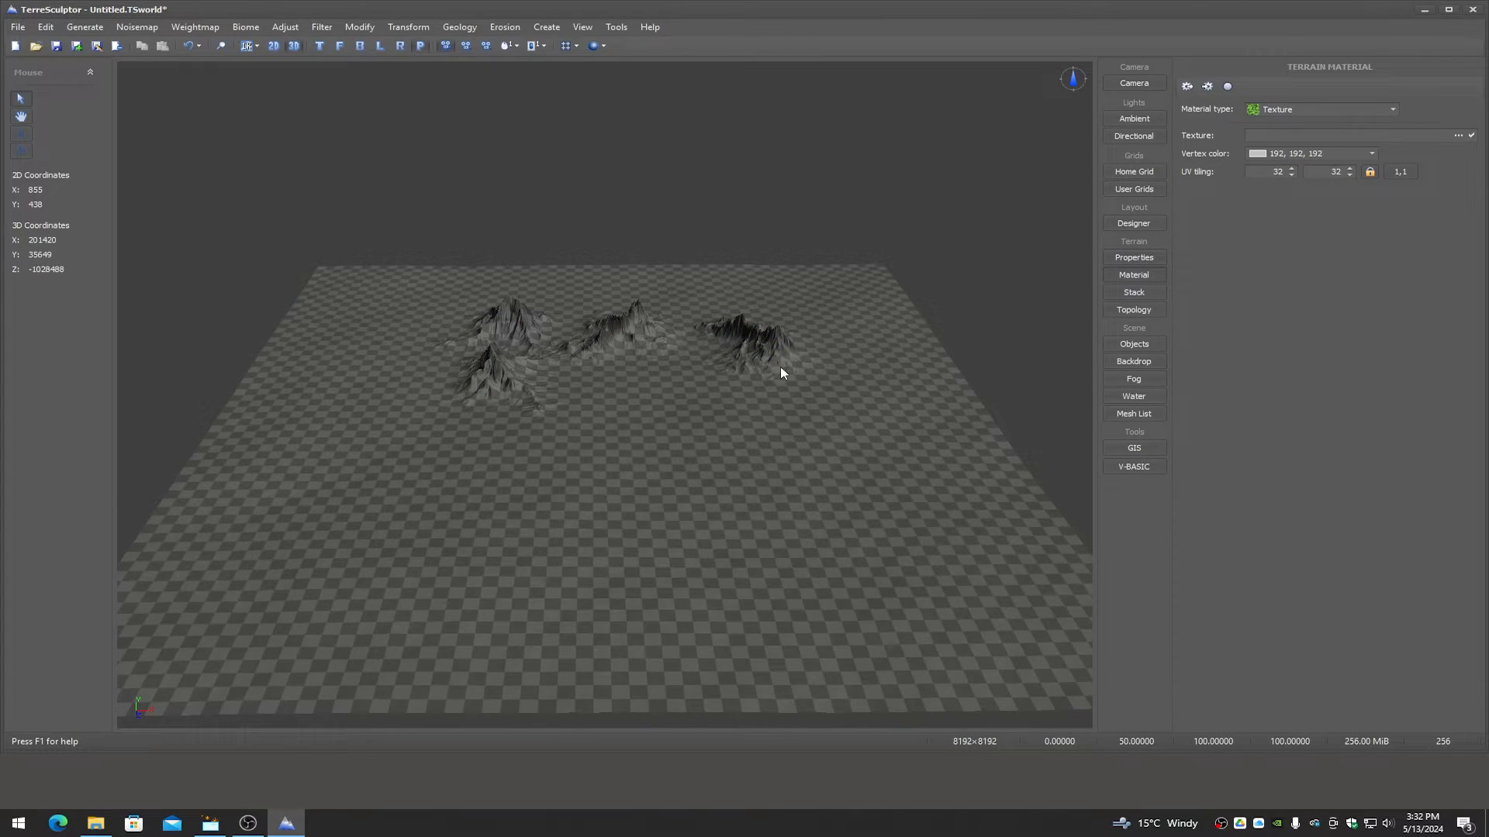
drag(775, 370, 770, 362)
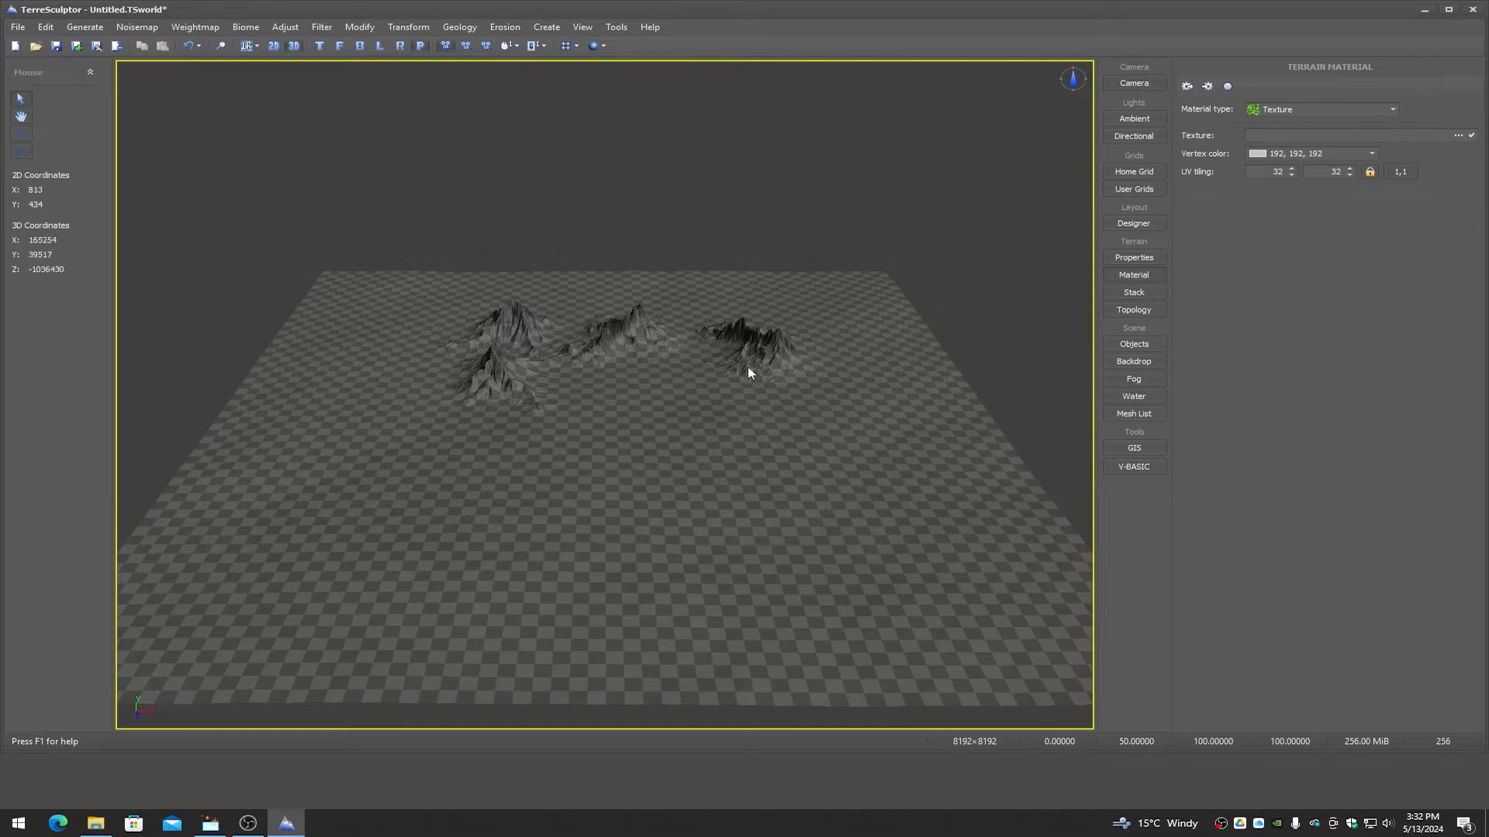
Change the terrain's material type back to Colorset
drag(751, 369, 695, 399)
scroll(691, 396, up, 3)
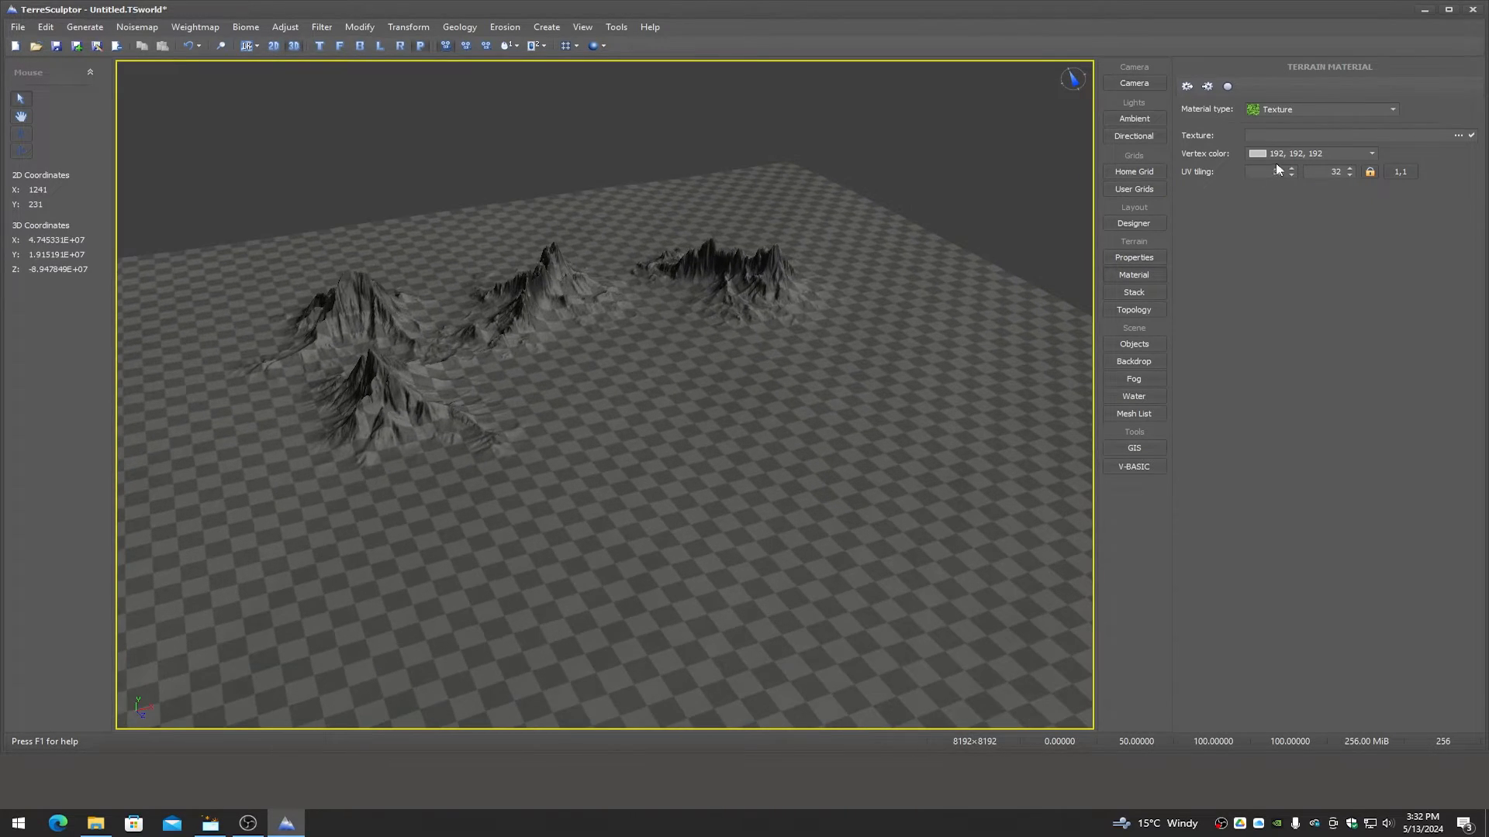
click(1318, 109)
click(1279, 140)
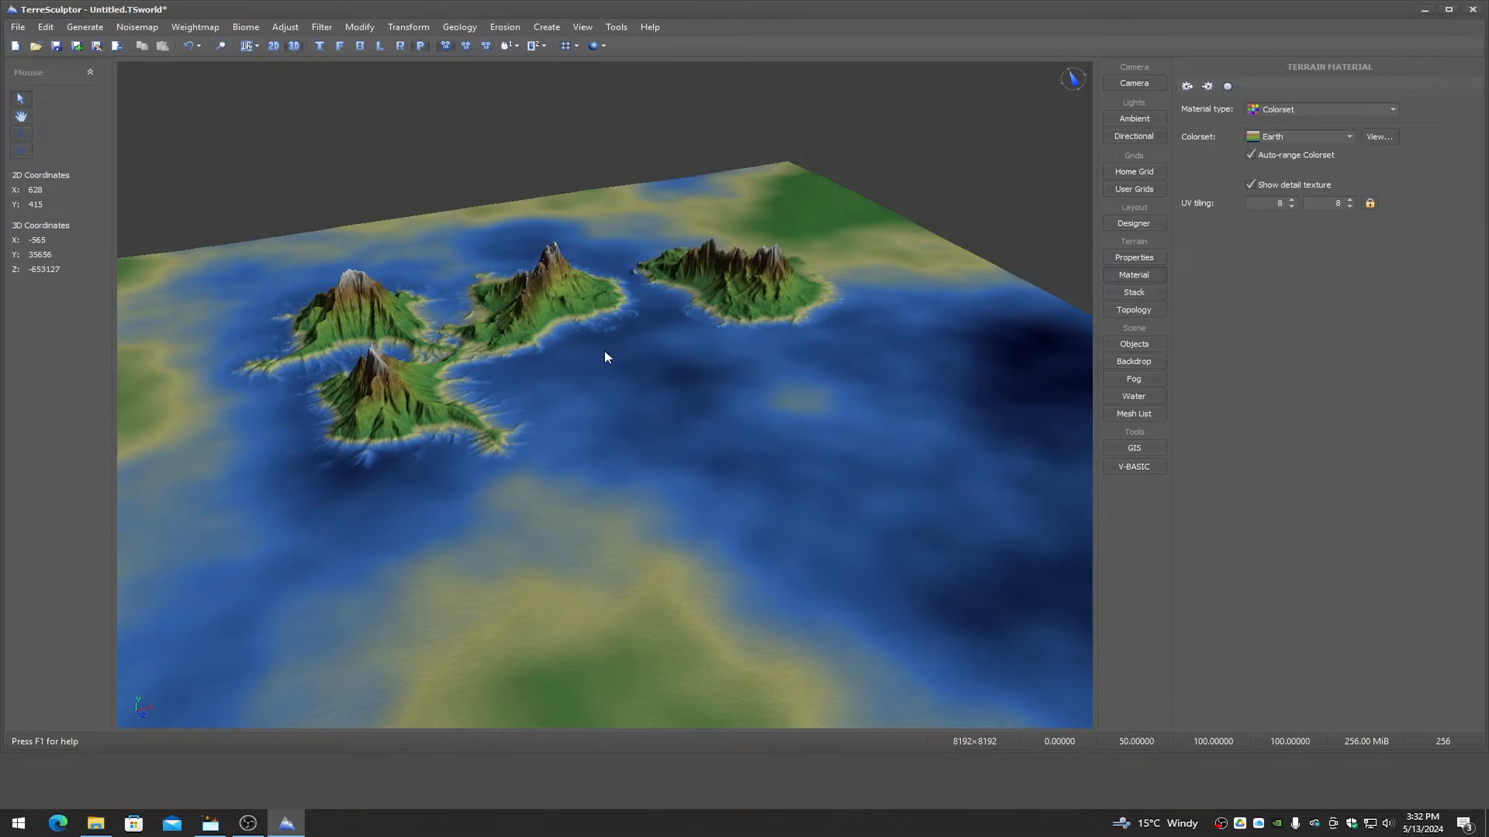
Set the terrain mesh's Y spacing to 30 and apply it
scroll(605, 353, up, 2)
drag(606, 382, 604, 438)
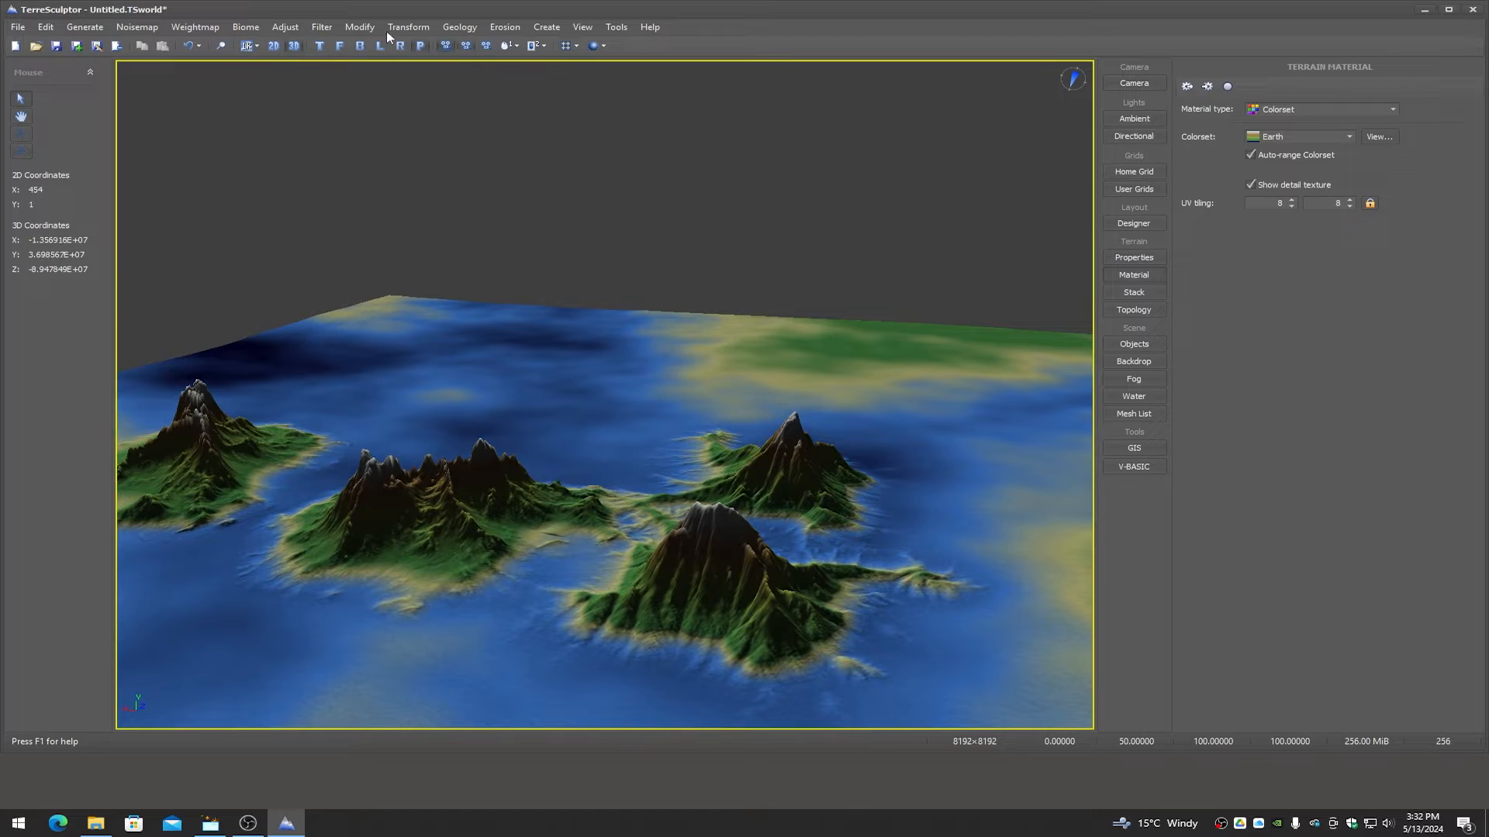
click(355, 28)
click(355, 28)
click(1136, 256)
drag(1318, 145, 1291, 147)
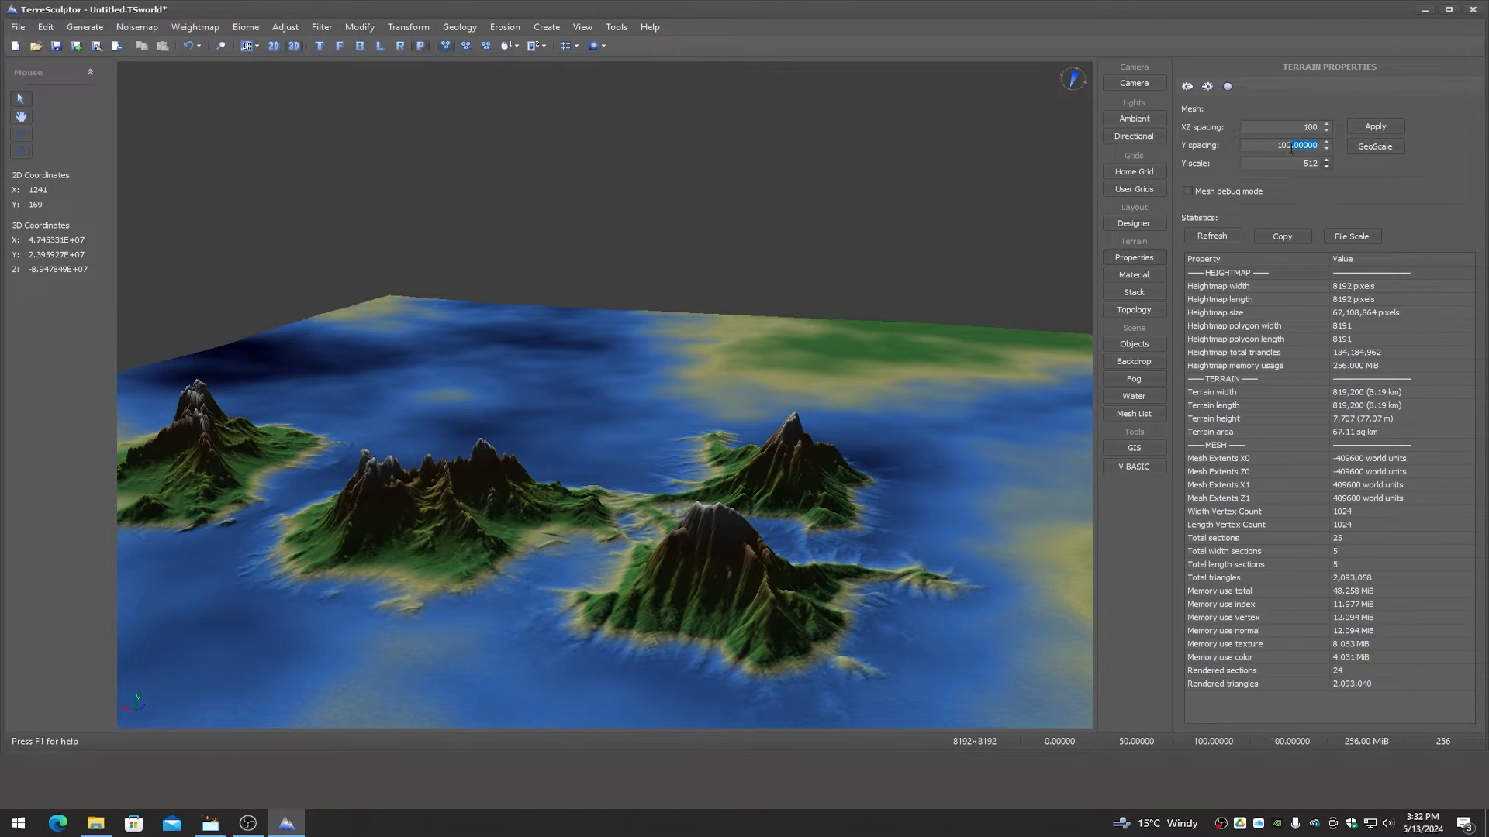
text(3)
click(1382, 128)
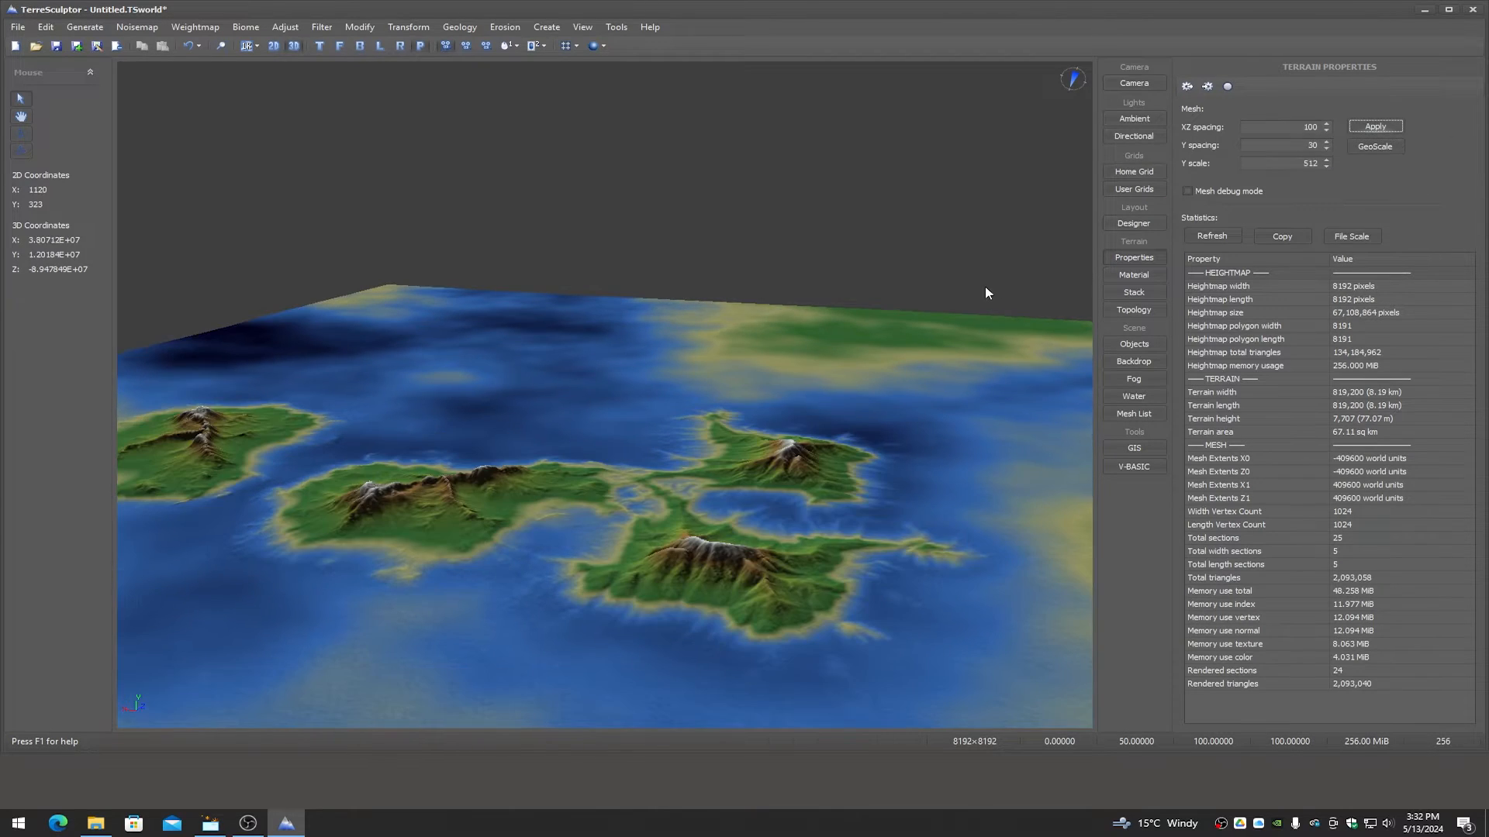
Set the terrain mesh's Y spacing to 40 and apply it
double_click(1268, 145)
text(40)
click(1375, 126)
Switch the terrain mesh's level of detail to Normal LOD
middle_drag(901, 356, 983, 375)
scroll(983, 375, up, 2)
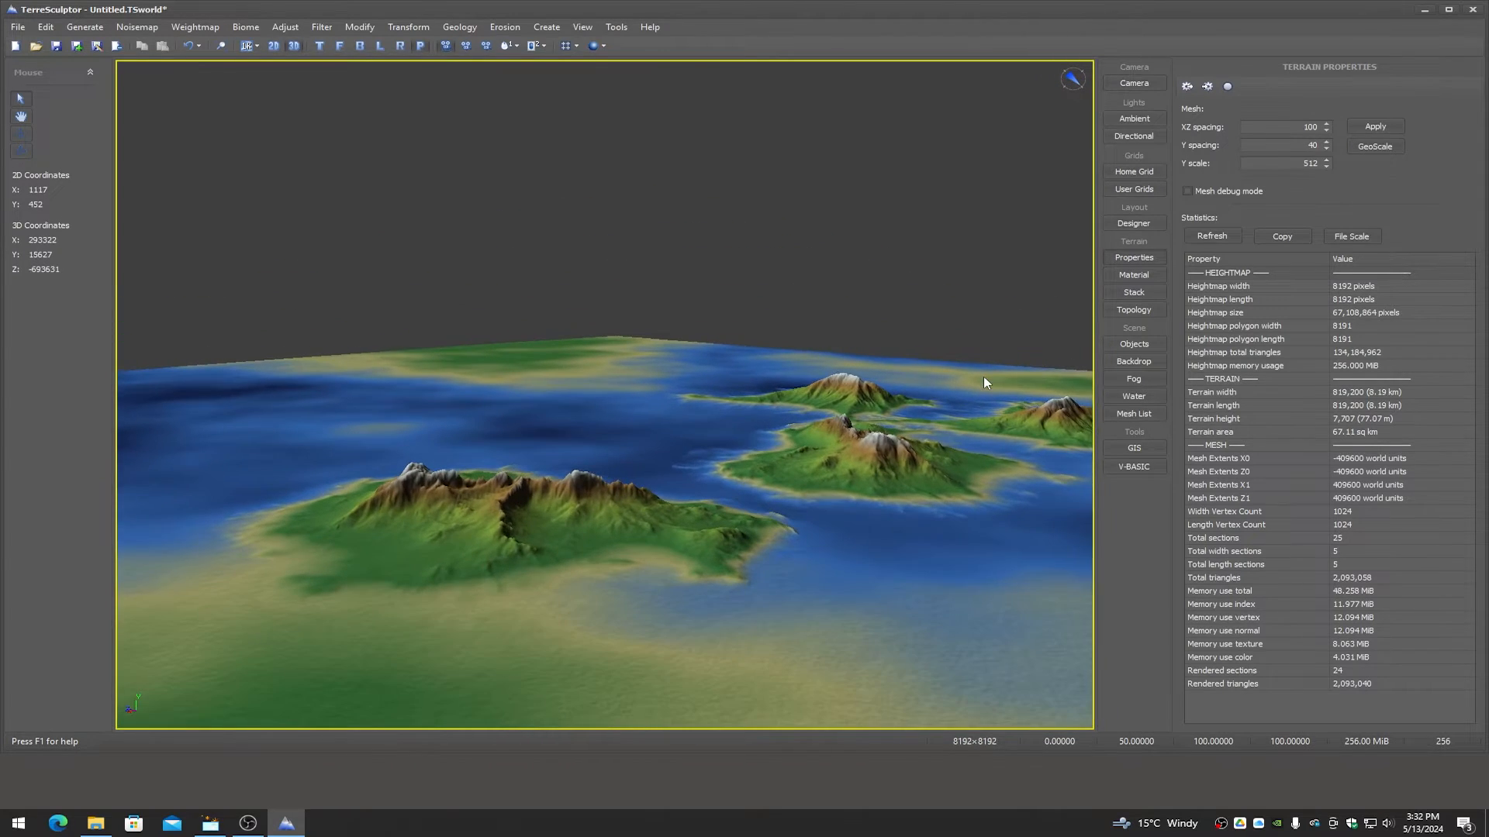
click(567, 46)
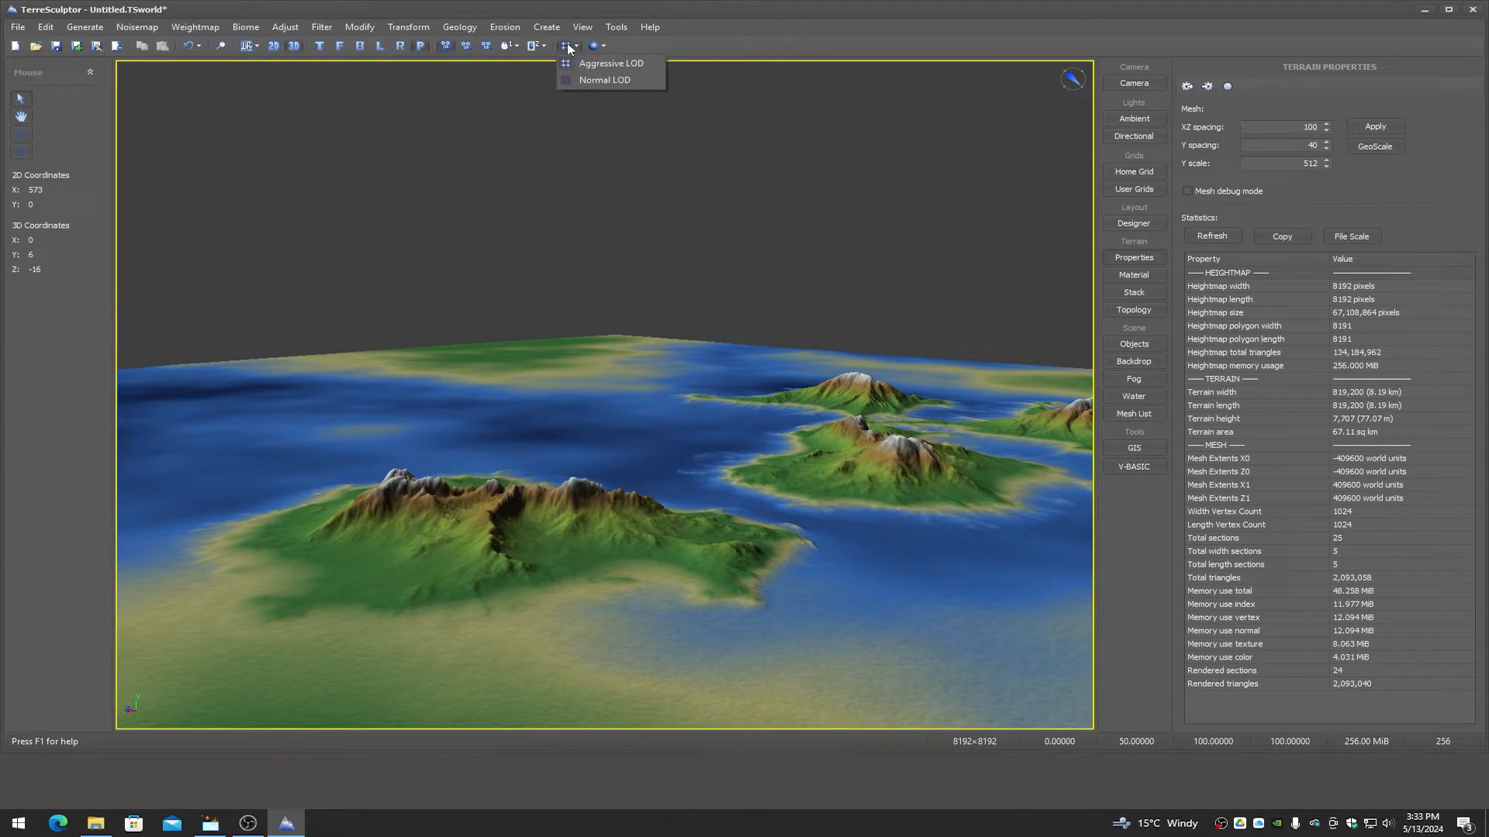
click(589, 79)
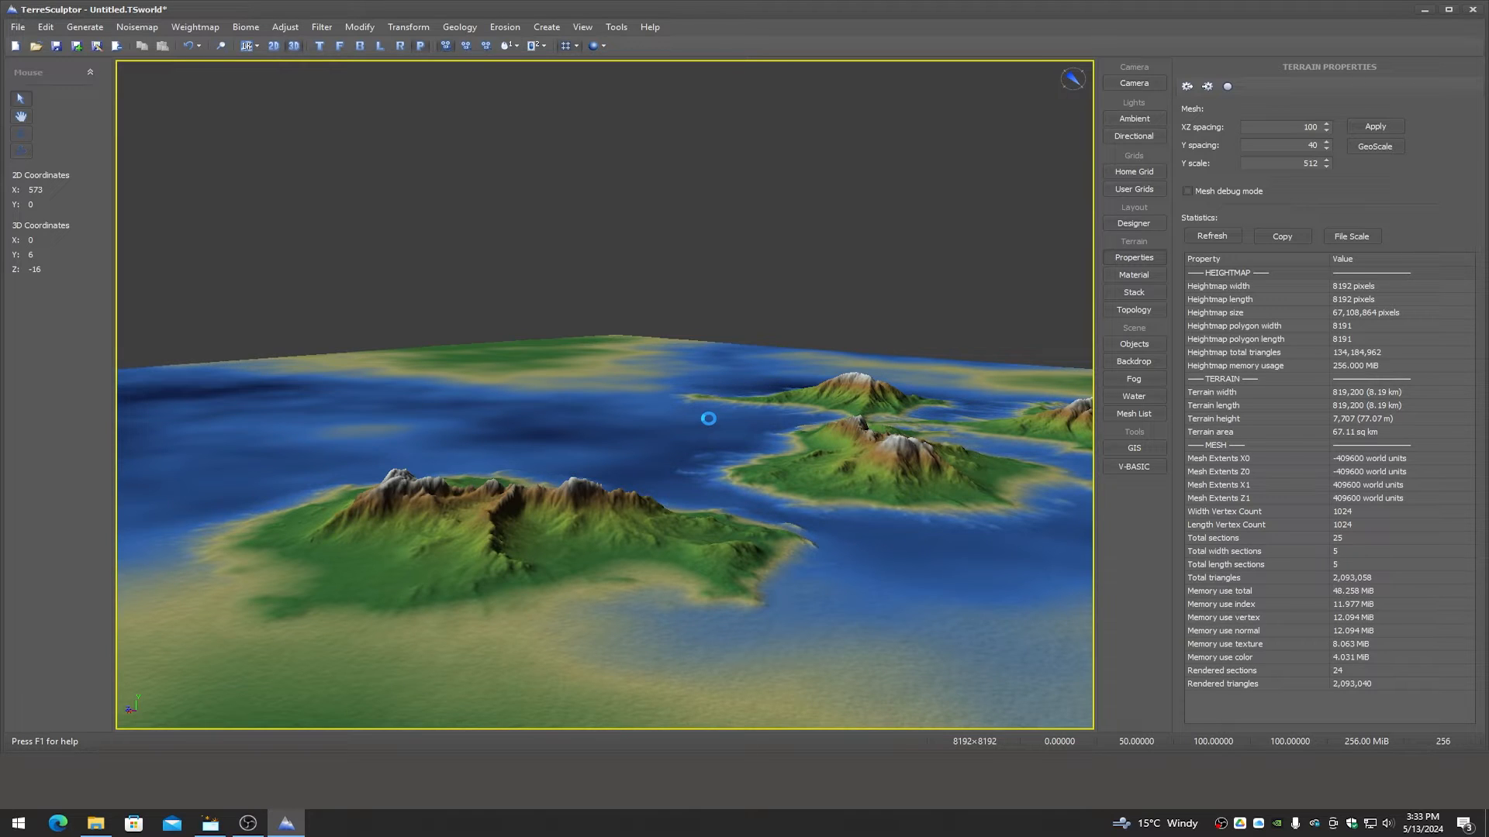
middle_drag(708, 419, 768, 426)
scroll(747, 425, down, 6)
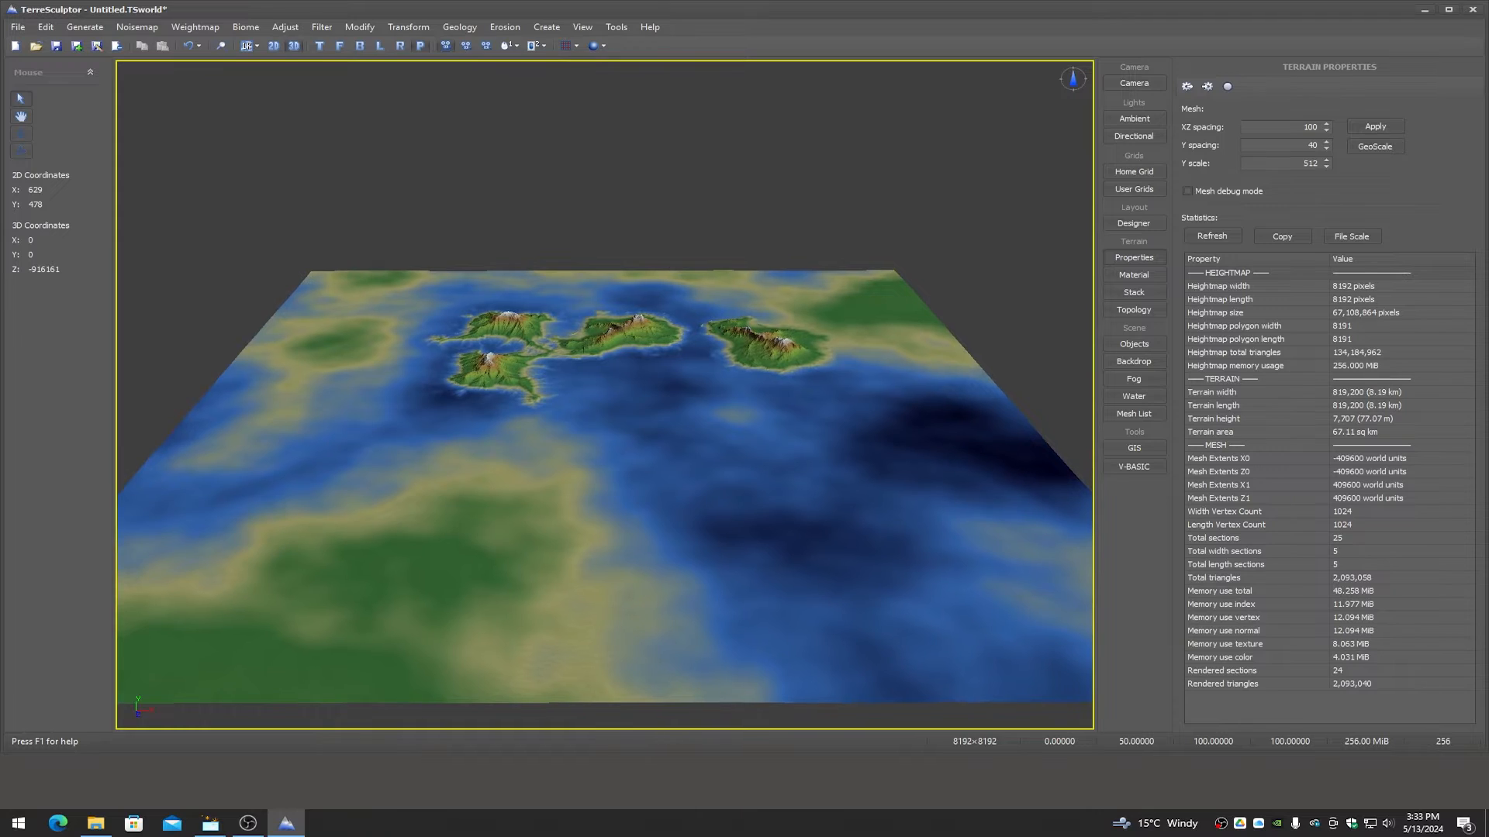
Reopen the heightmap merge tool, move its preview to Translate X 3490, and load Tile2048x4-0-0.tif as the file to merge
click(1138, 309)
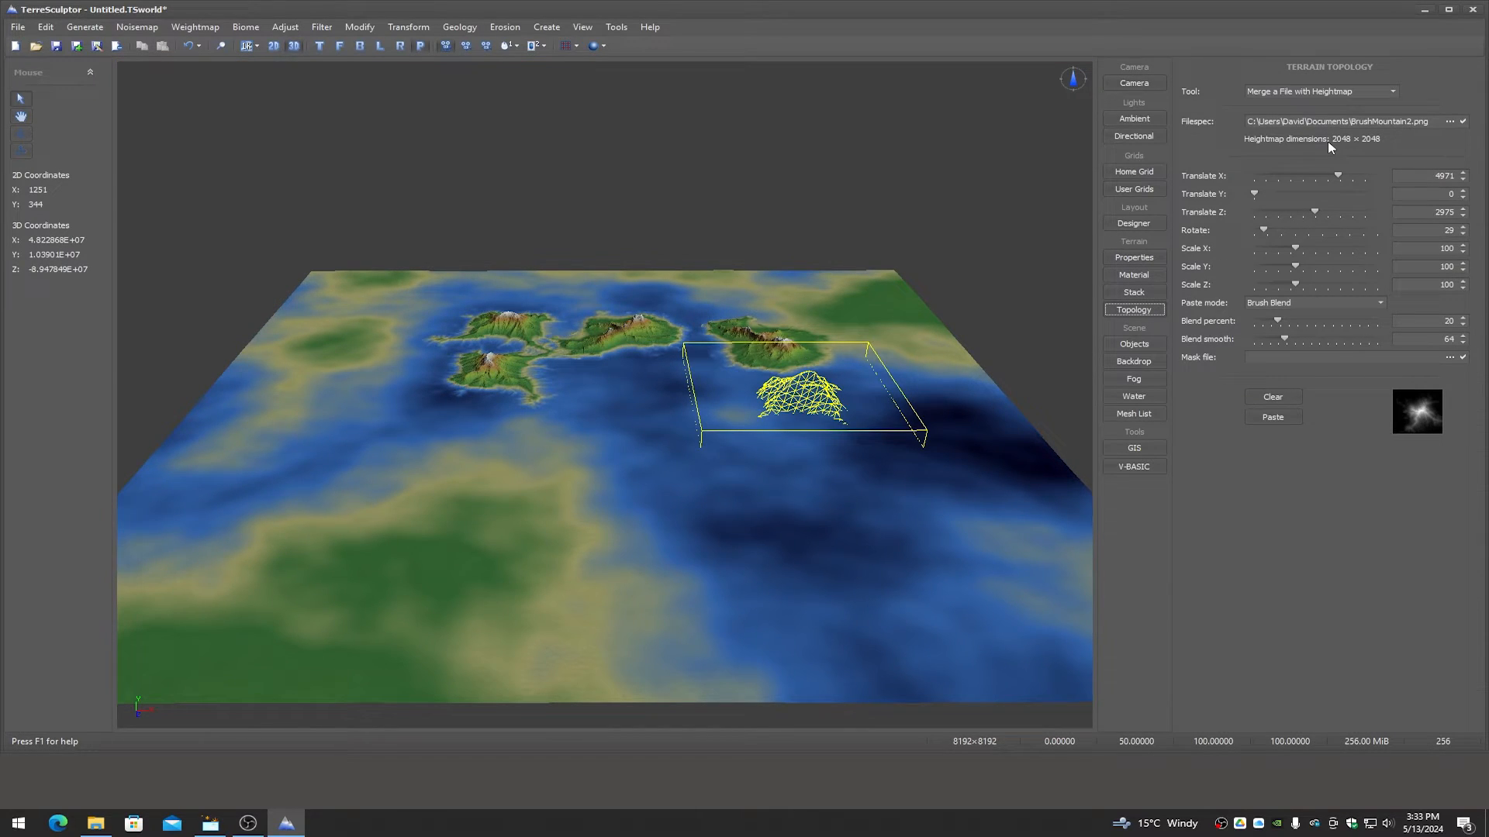
drag(1337, 177, 1321, 179)
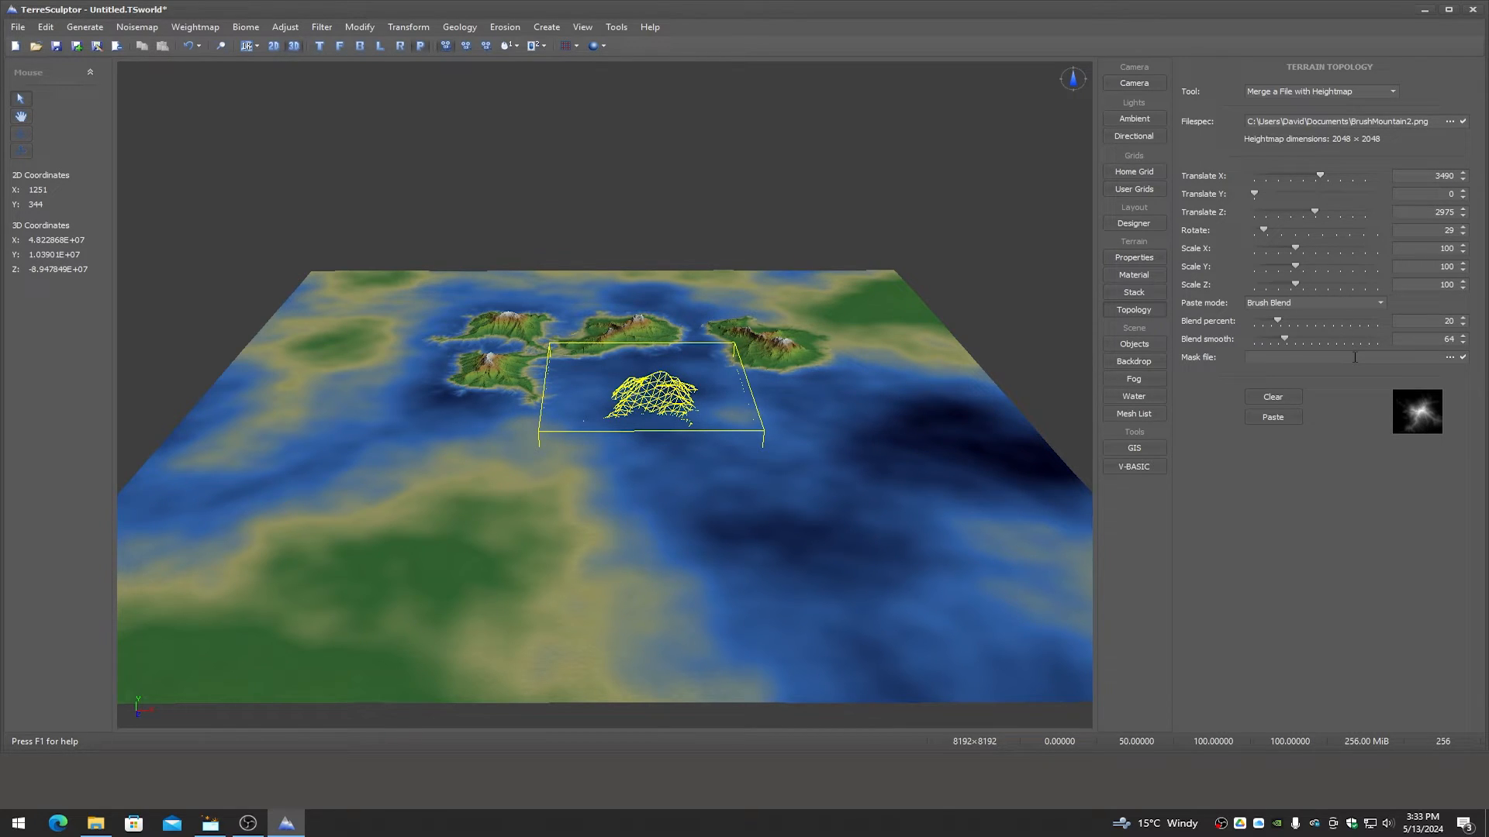
middle_drag(847, 386, 863, 371)
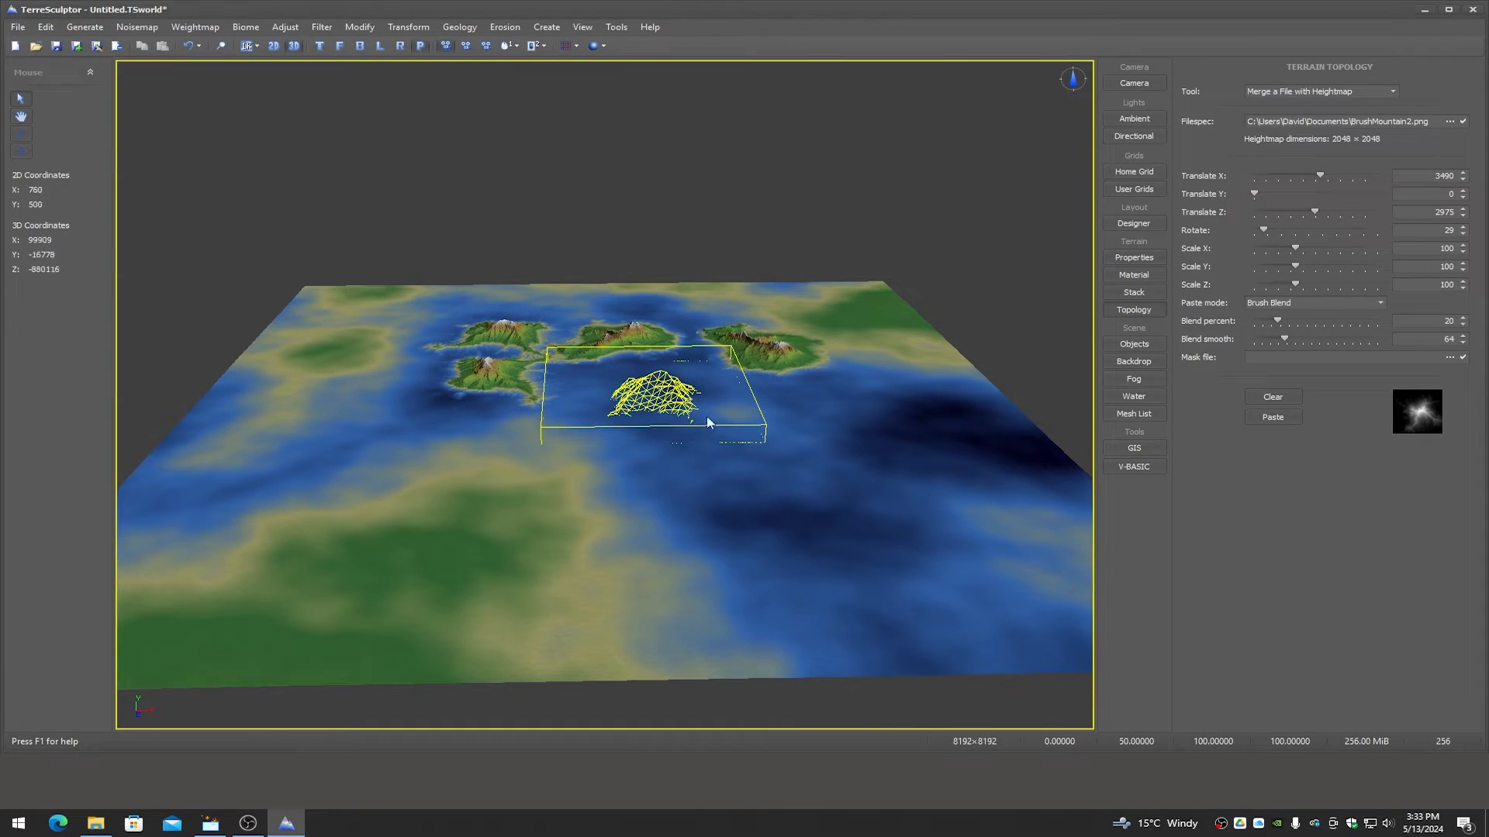
mouse_move(834, 419)
middle_down()
mouse_move(834, 451)
mouse_move(856, 402)
middle_up()
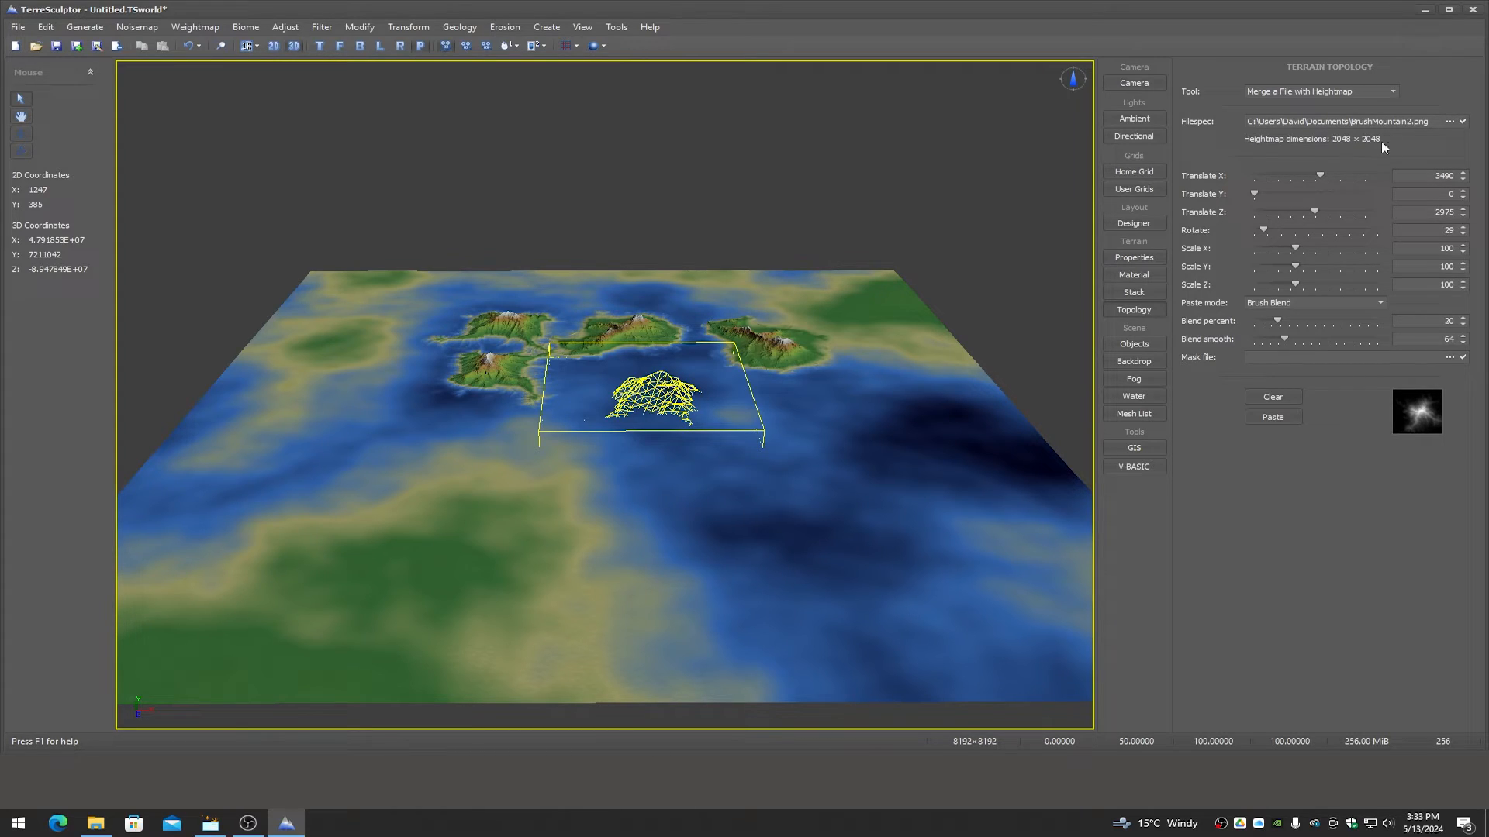
click(1449, 121)
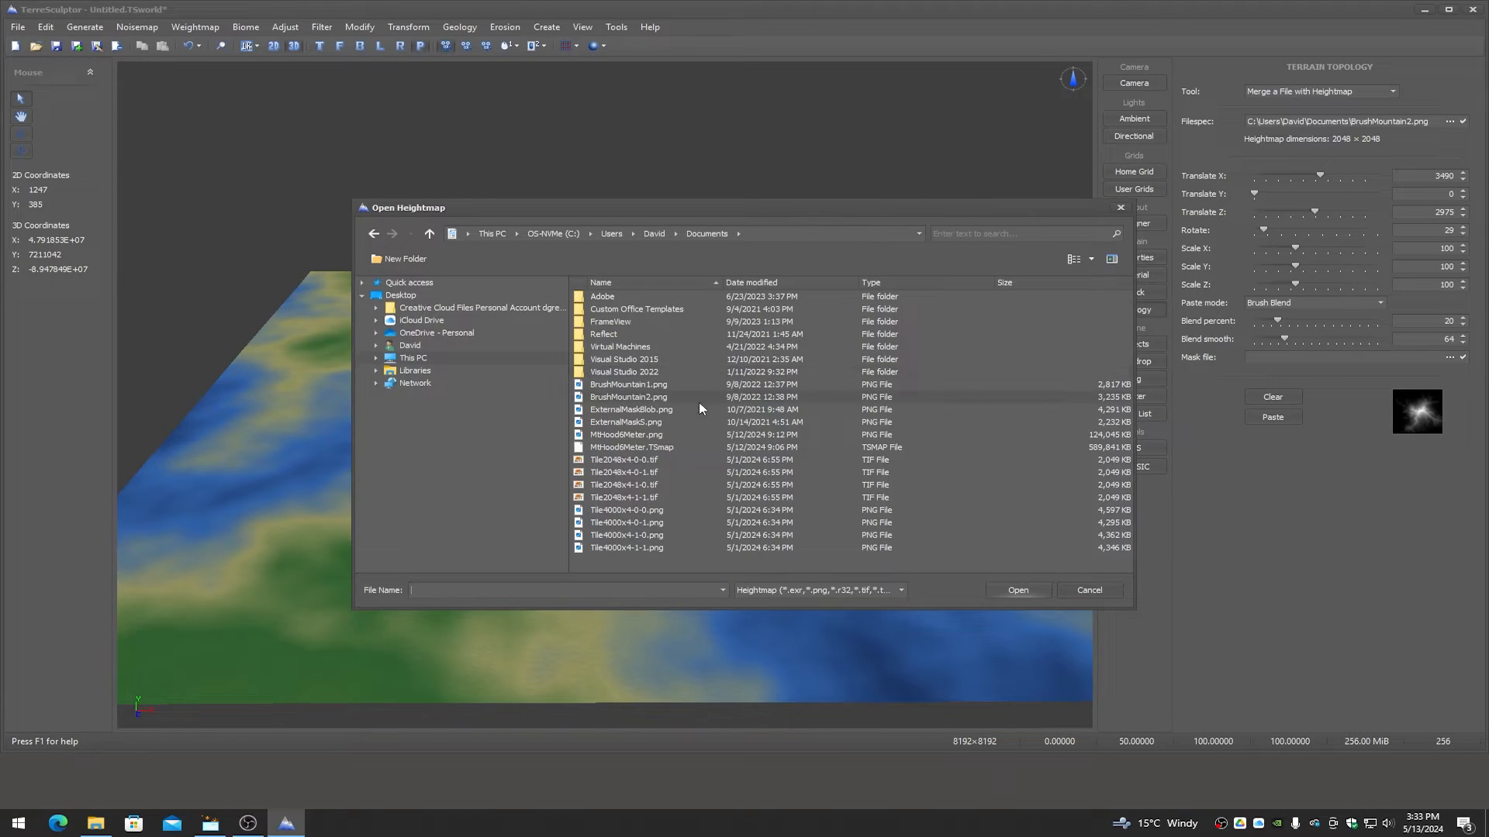
double_click(623, 460)
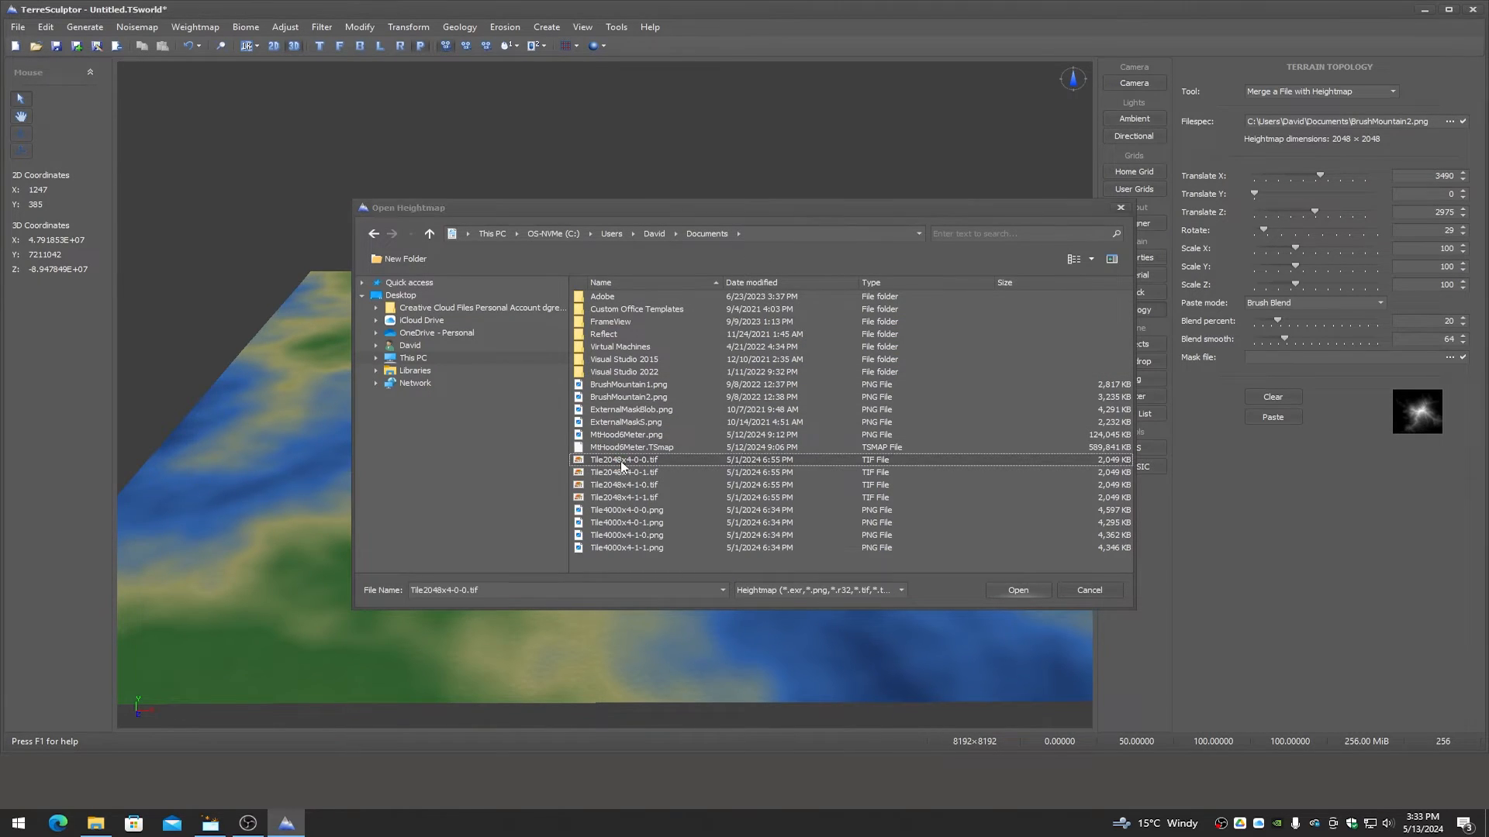
Paste the loaded tile with Circle Gradient Blend at Translate X 4192 and Z 4018
middle_drag(621, 398, 691, 424)
scroll(567, 409, up, 3)
scroll(567, 413, up, 6)
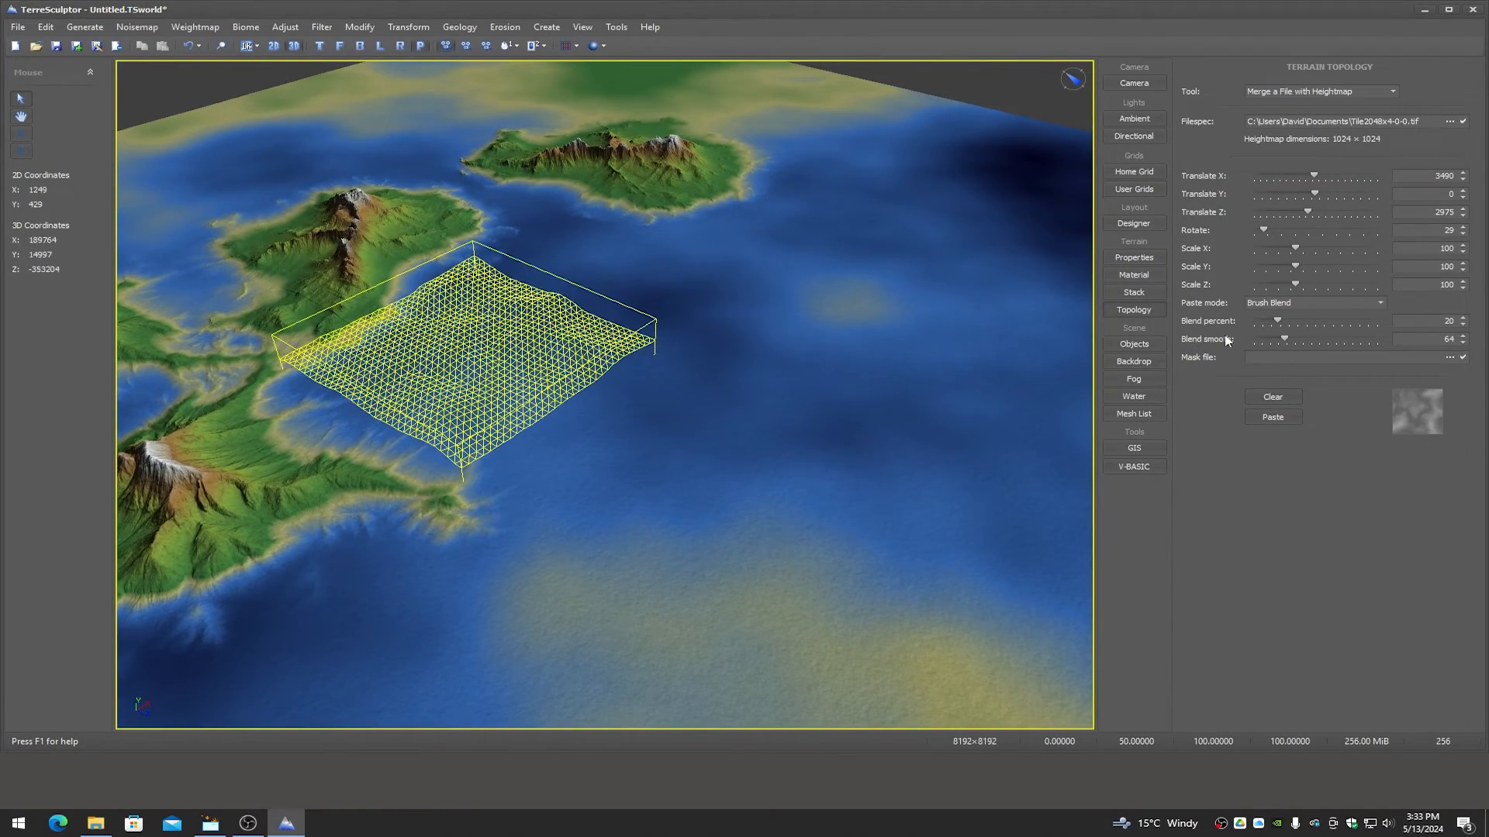
drag(1309, 213, 1322, 177)
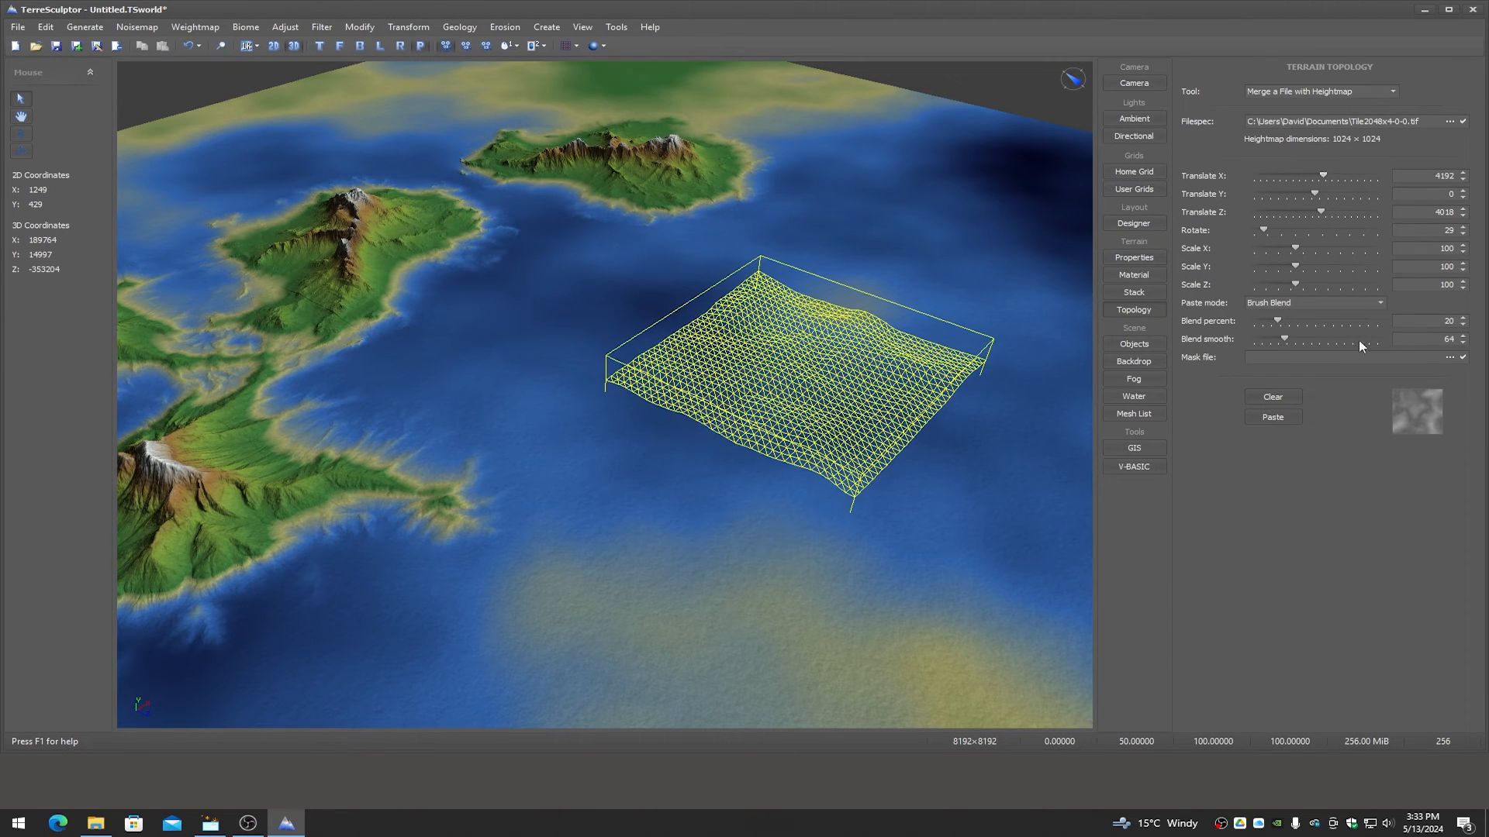
click(1307, 303)
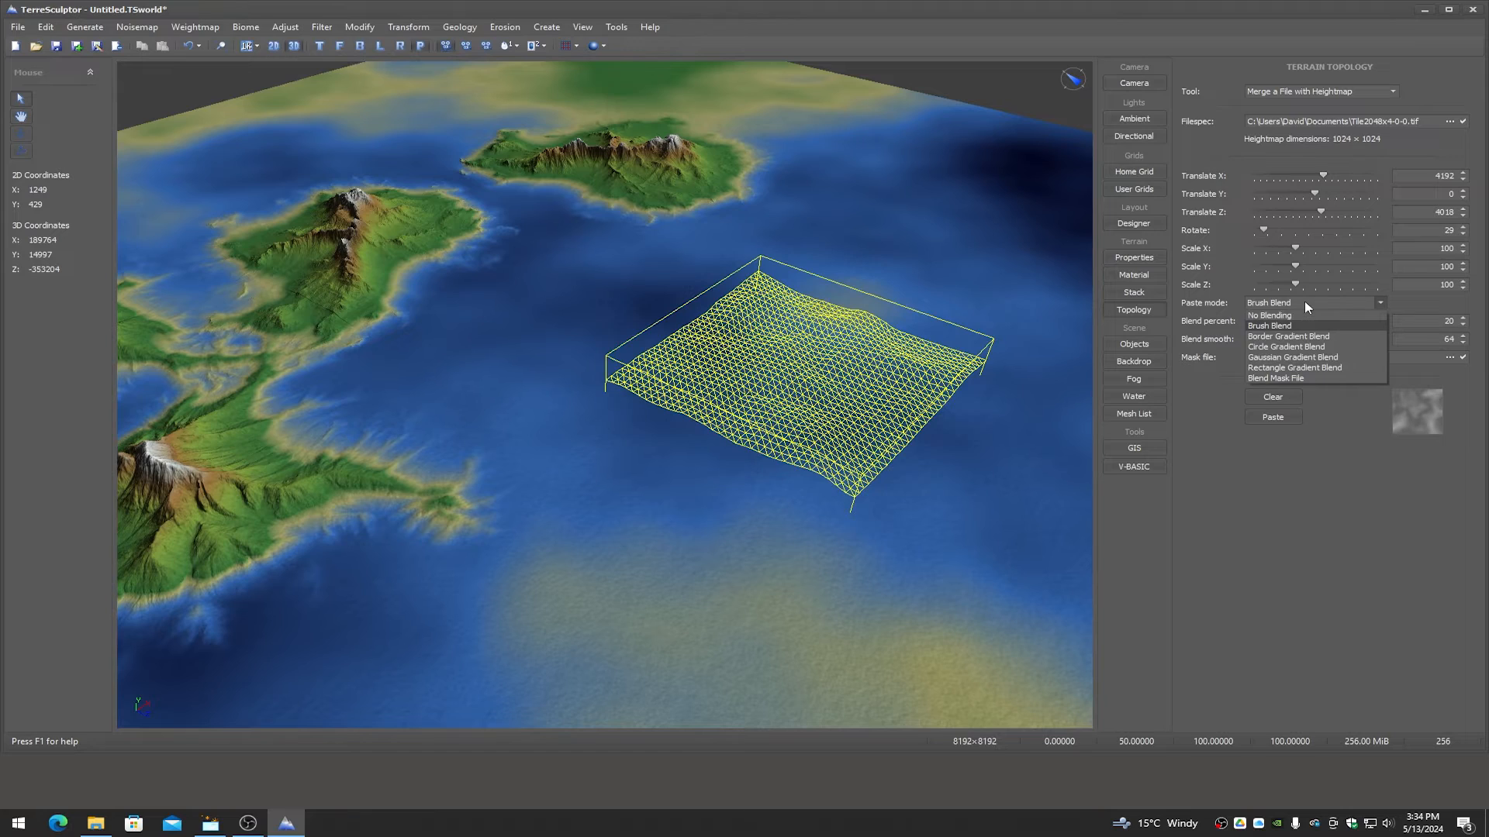
click(1300, 348)
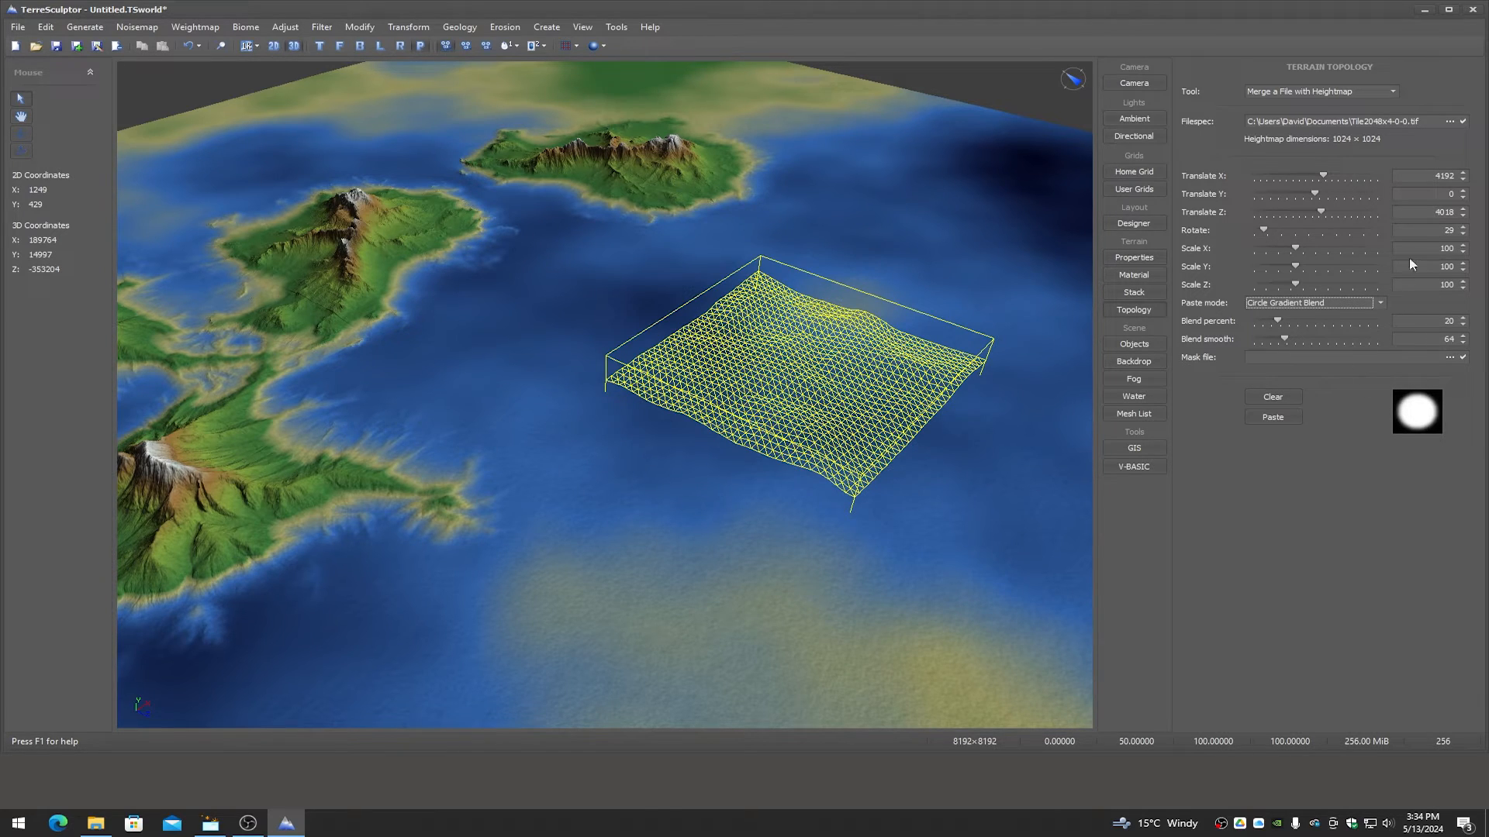
click(1273, 417)
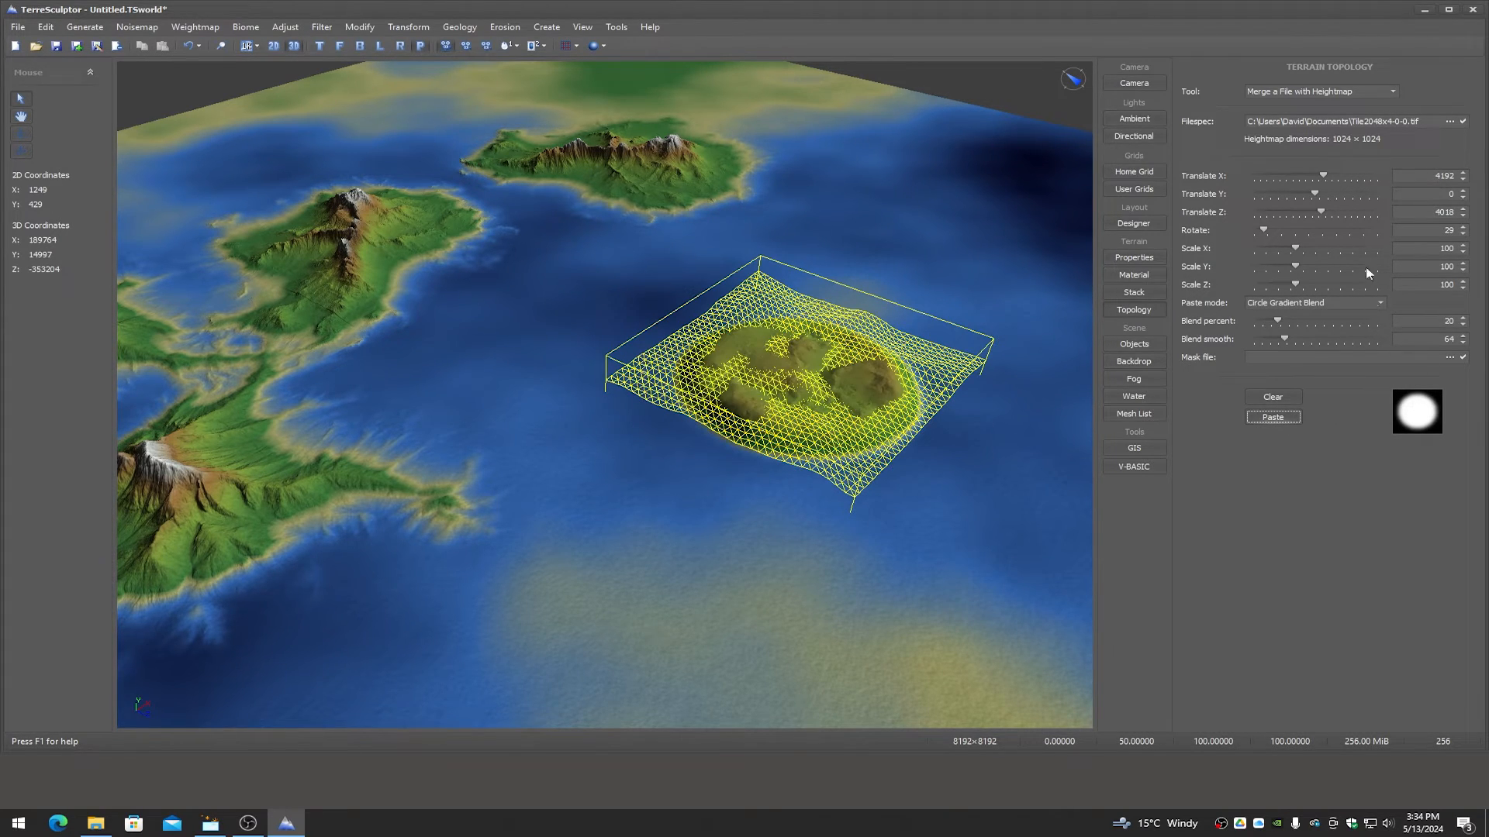
Paste the tile at Translate X 3439, Z 3091 using Blend Mask File mode with the mask ExternalMaskBlob.png
drag(1320, 213, 1316, 179)
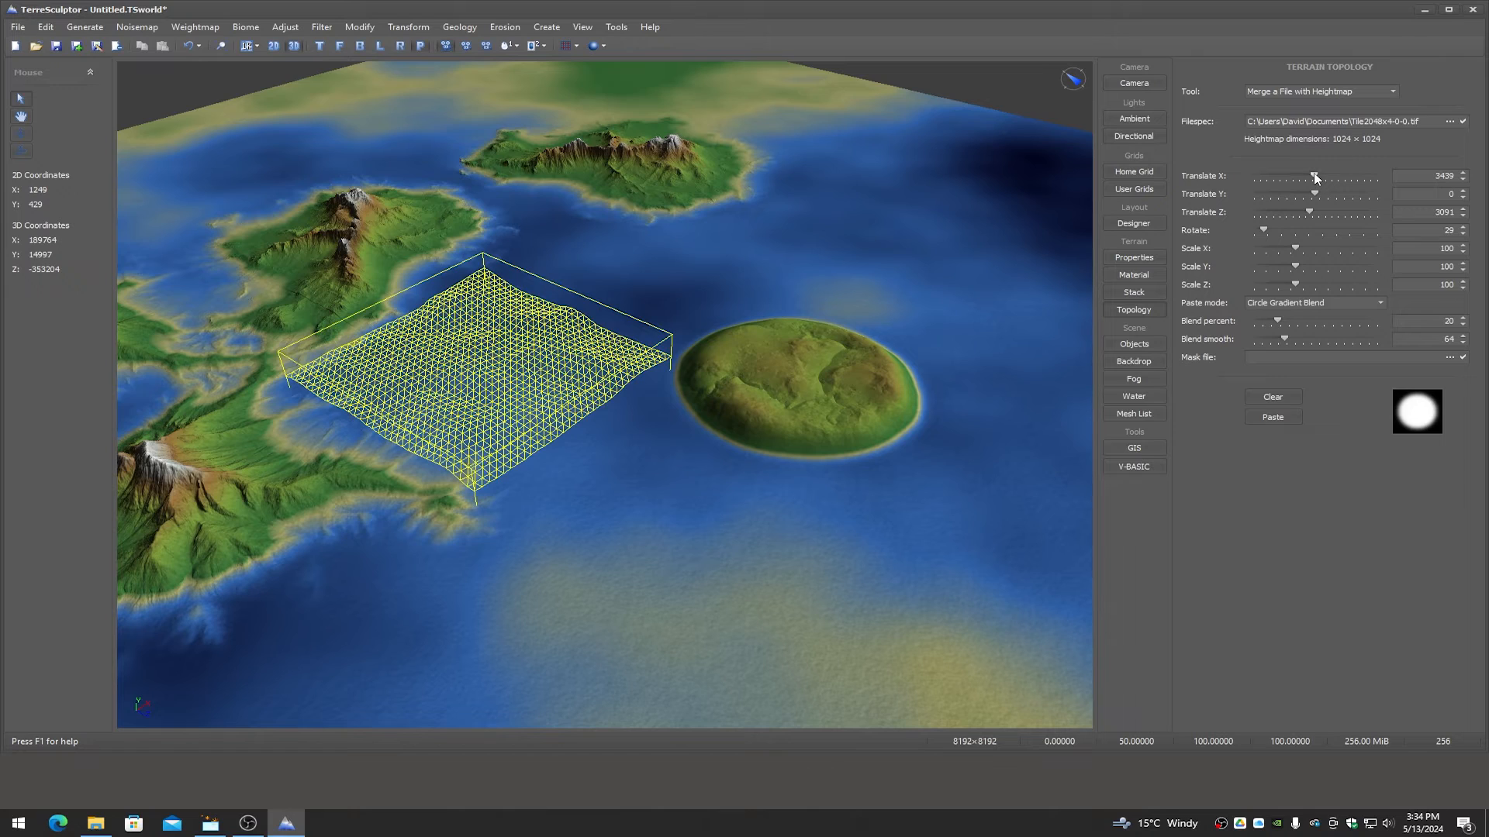
click(1291, 304)
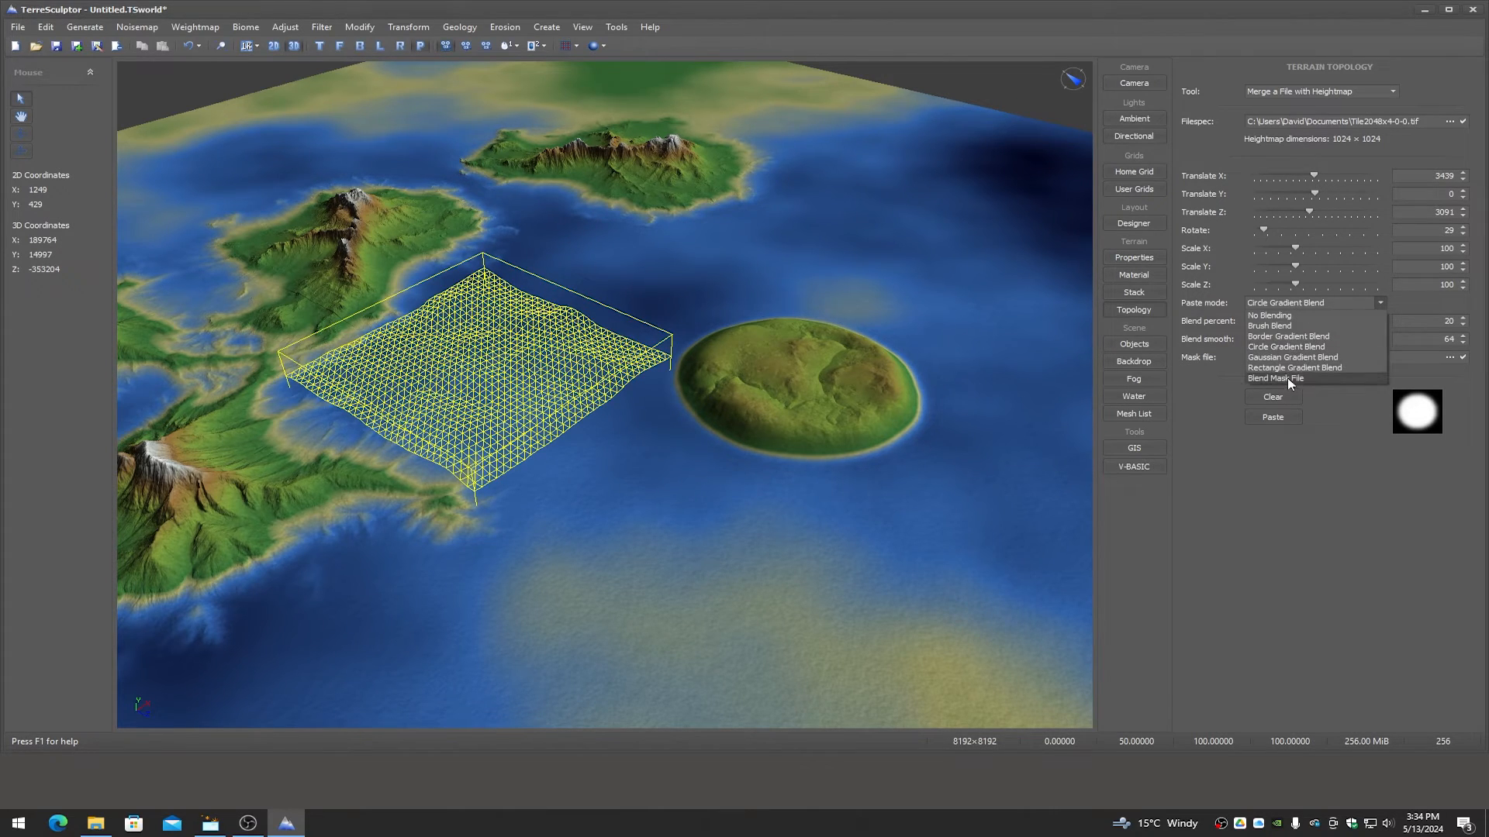
click(1288, 378)
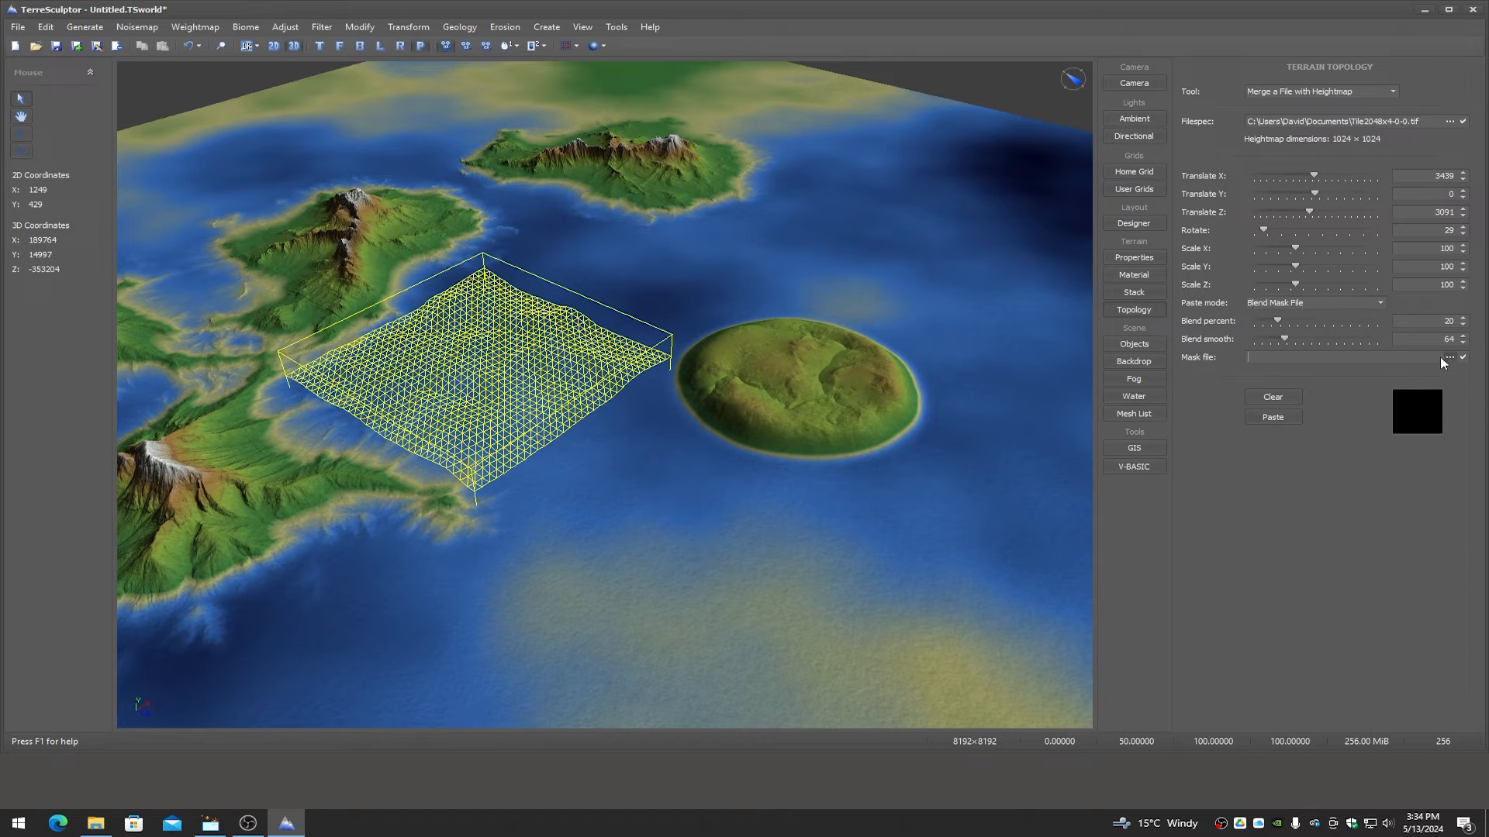
click(1449, 357)
double_click(643, 415)
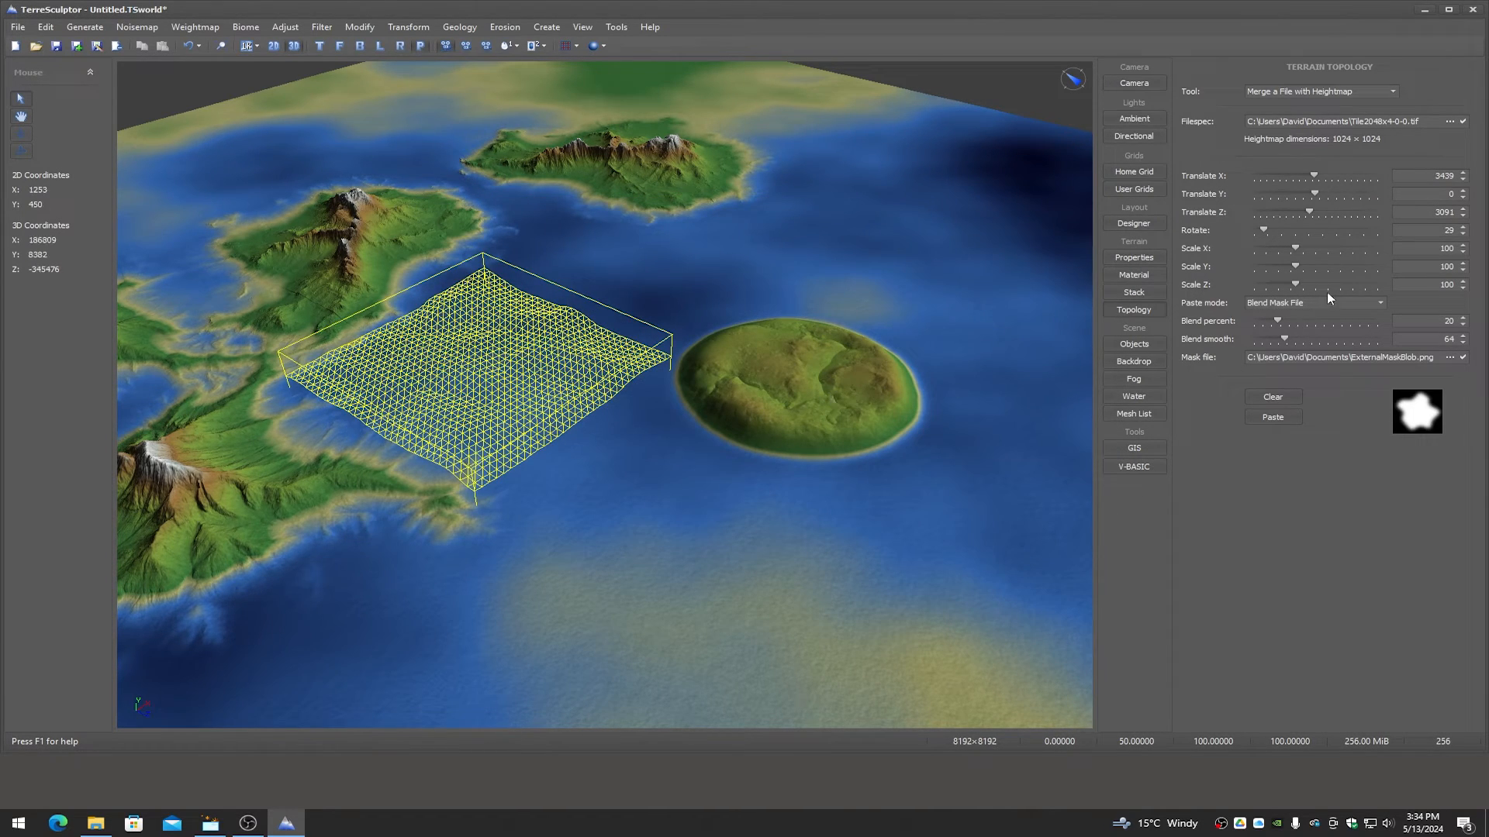
click(1274, 417)
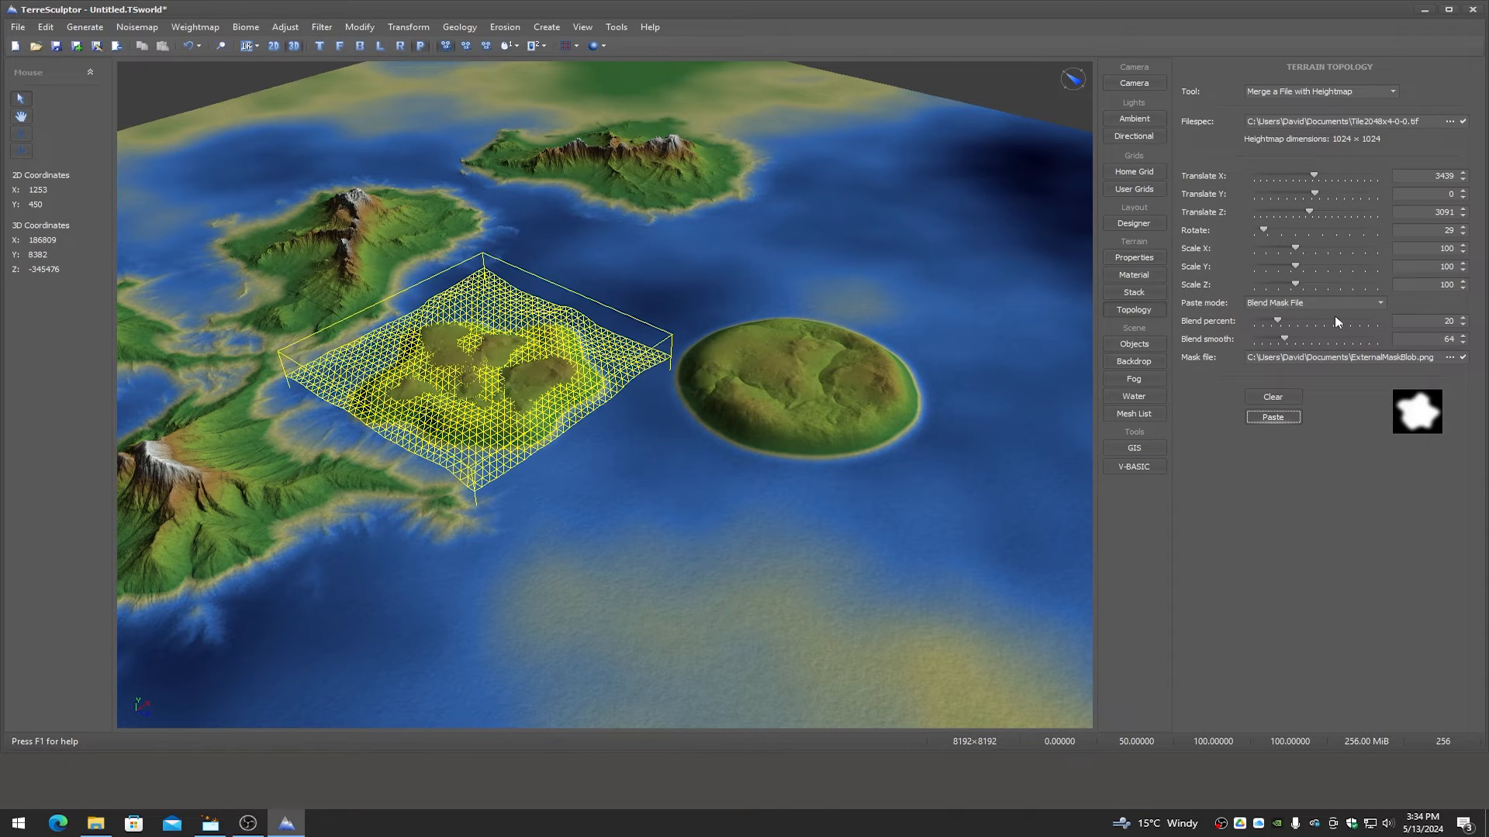
Move the tile preview off the pasted islands to Translate X 2627 and Z 4945
drag(1308, 215, 1325, 214)
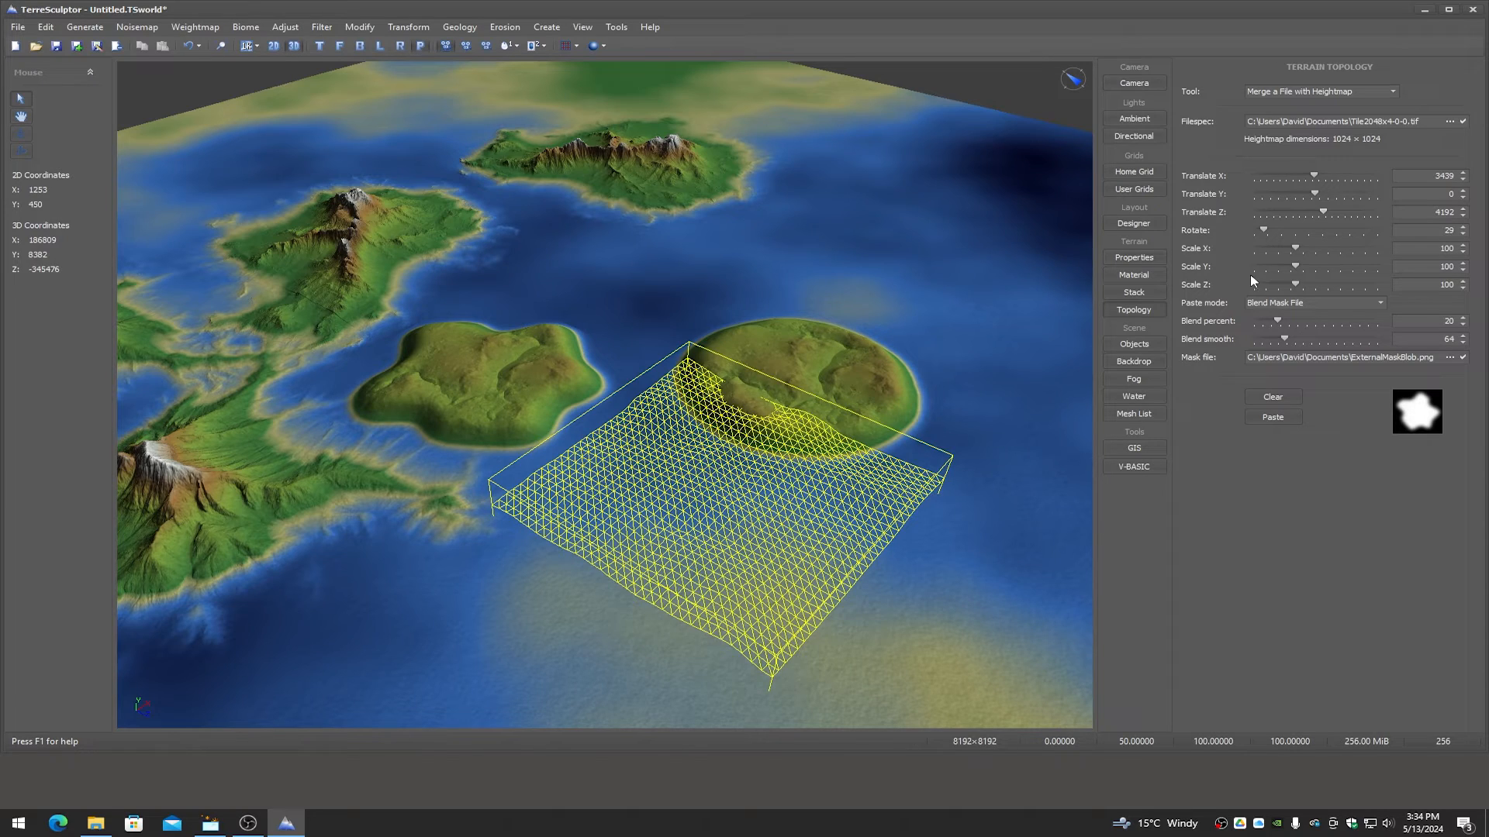
drag(1323, 211, 1319, 177)
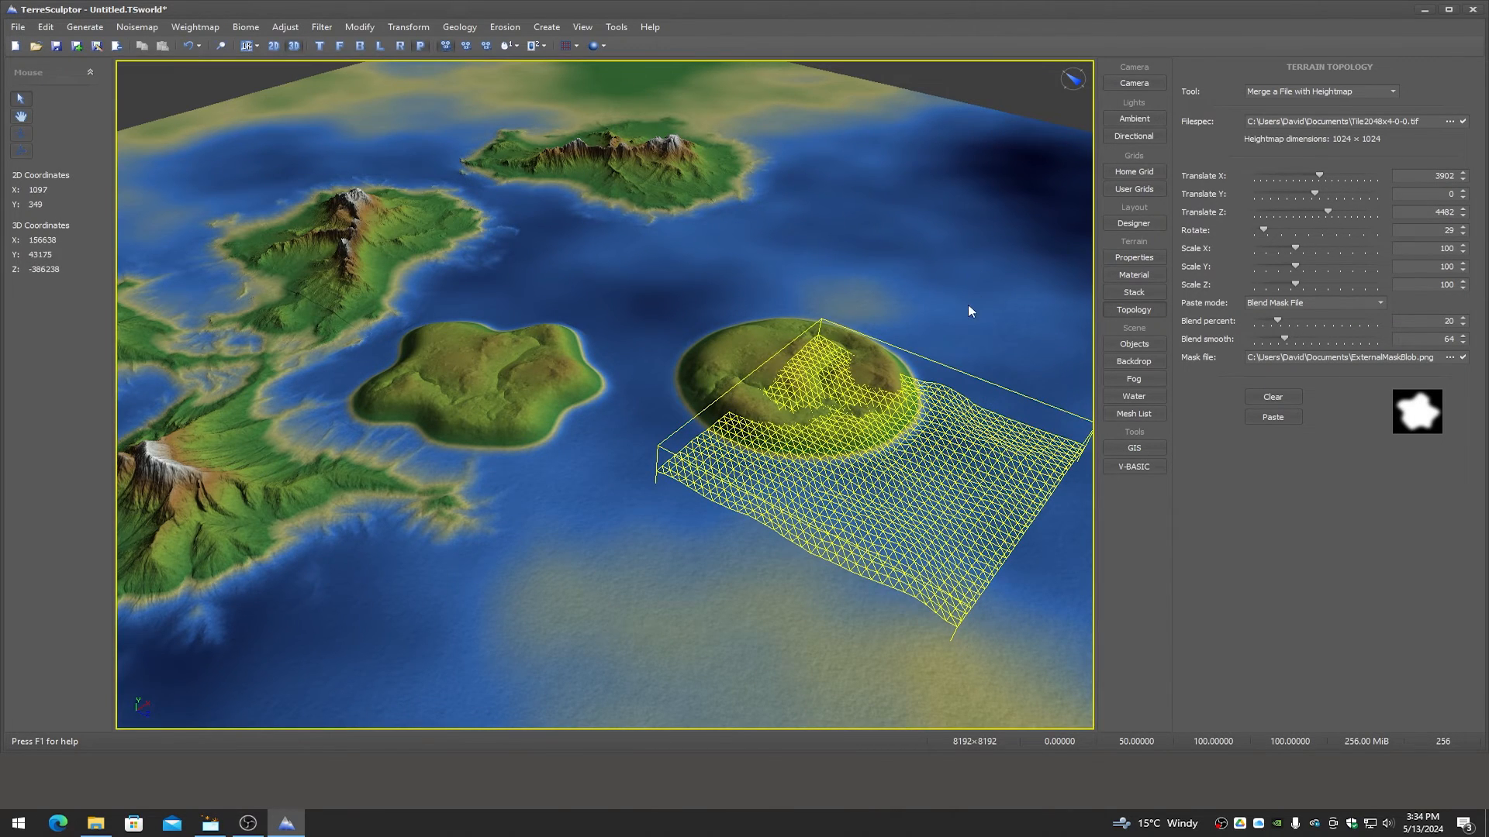
scroll(962, 318, down, 10)
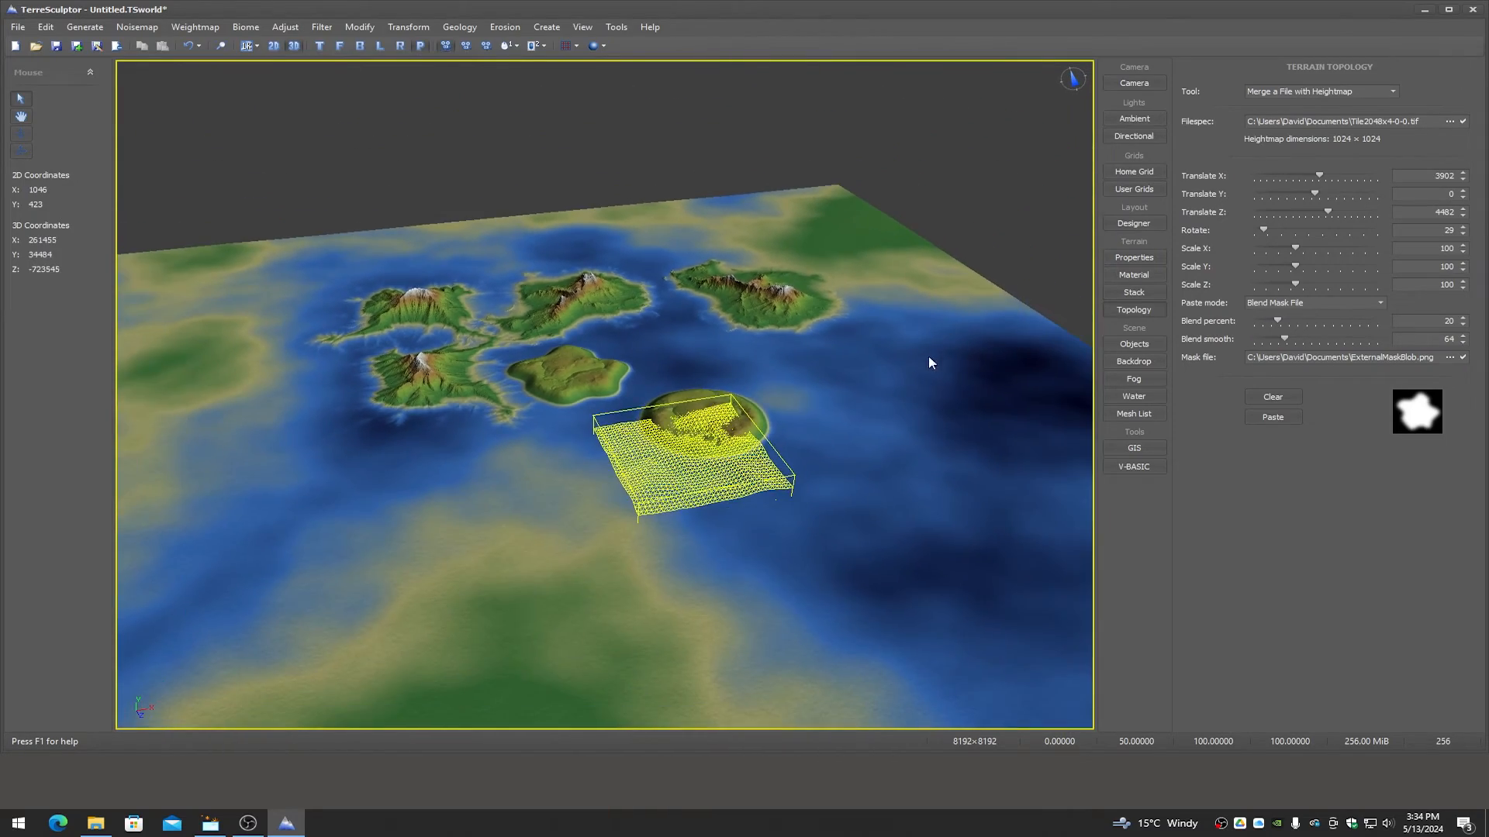
drag(1327, 212, 1304, 178)
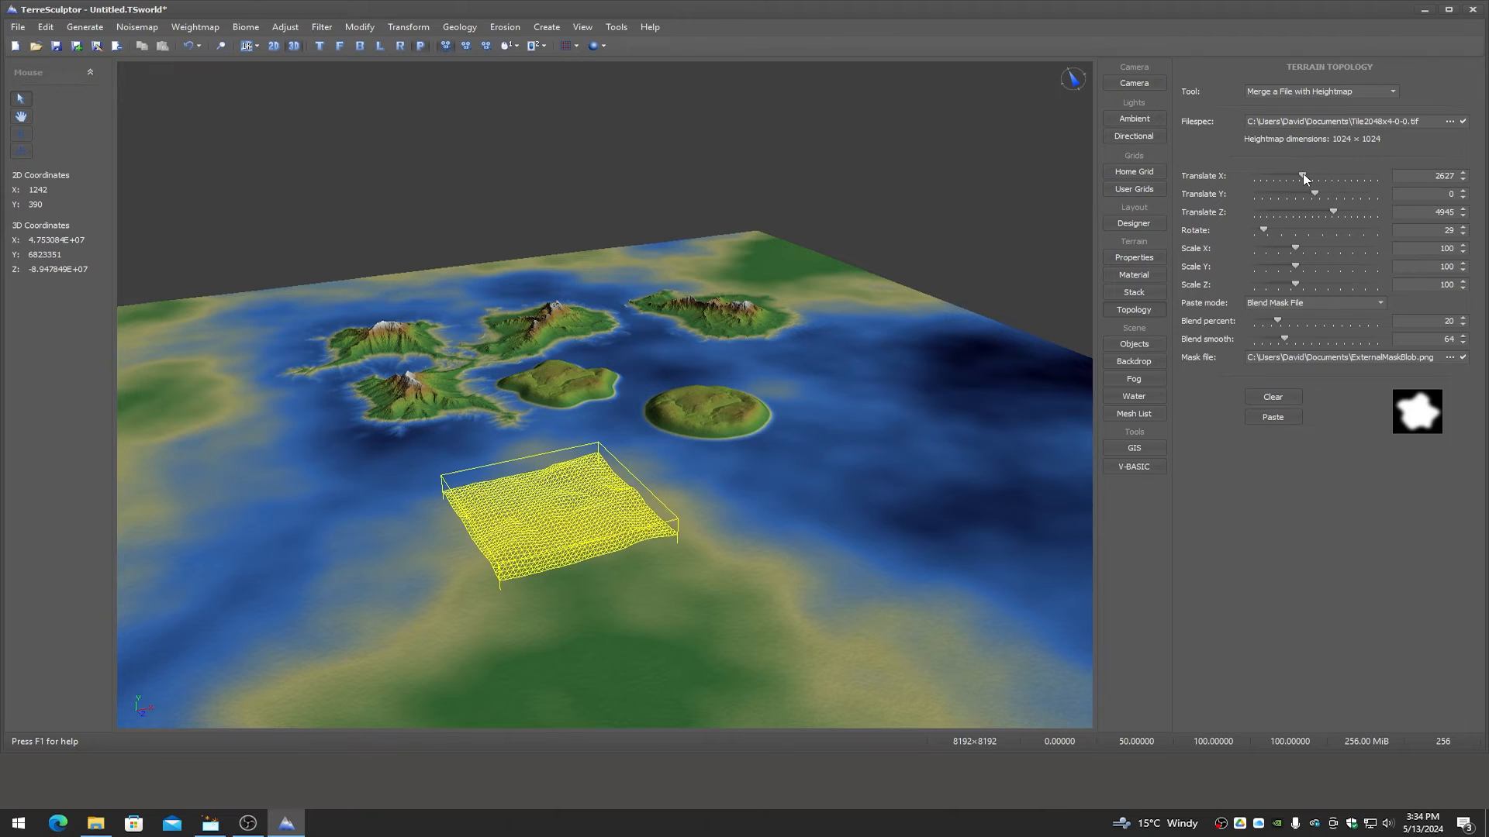
Load Tile4000x4-0-0.png as the heightmap file to merge
click(1449, 121)
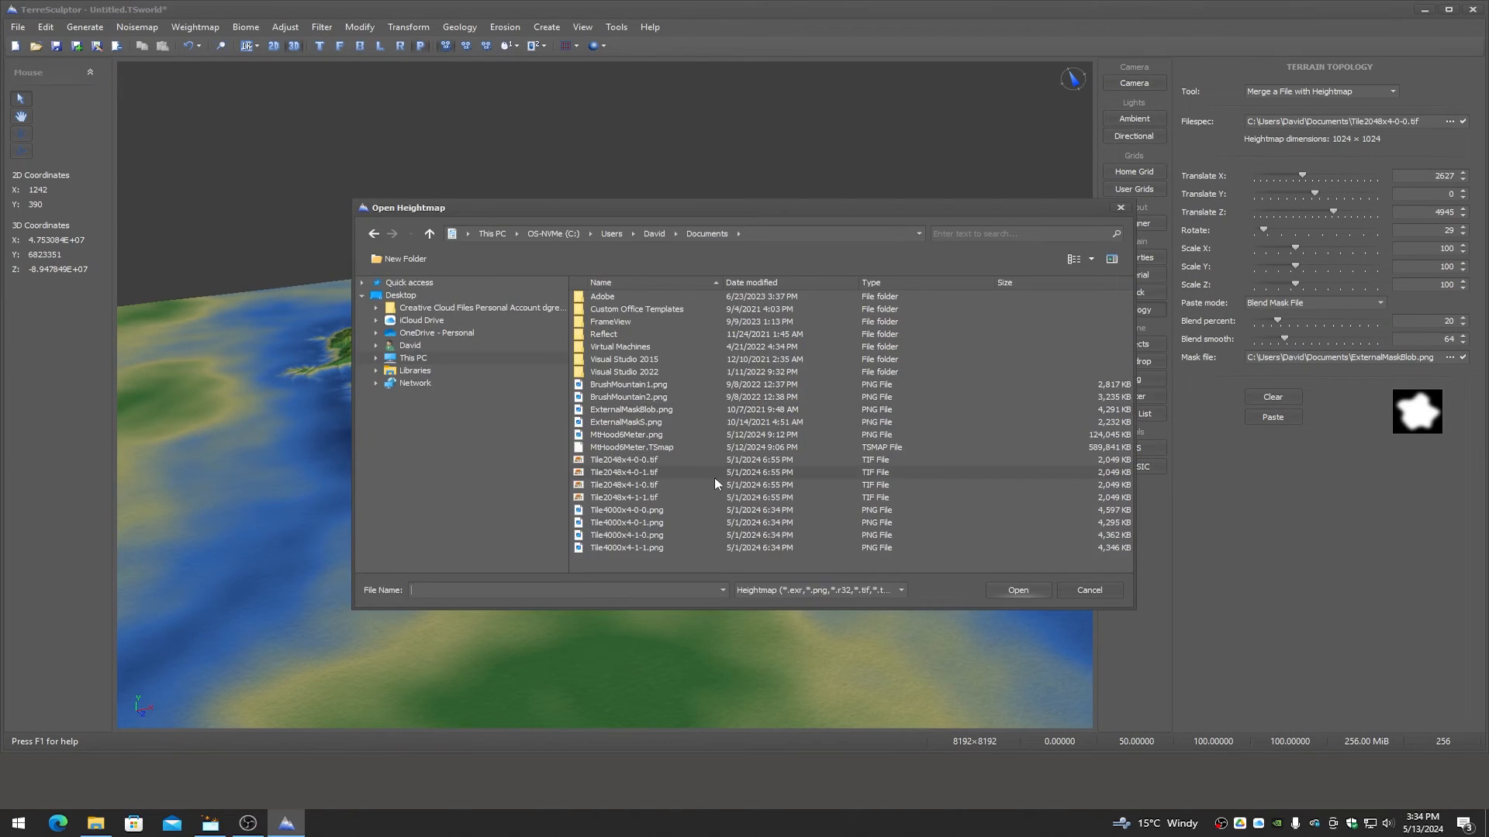
click(621, 510)
double_click(622, 510)
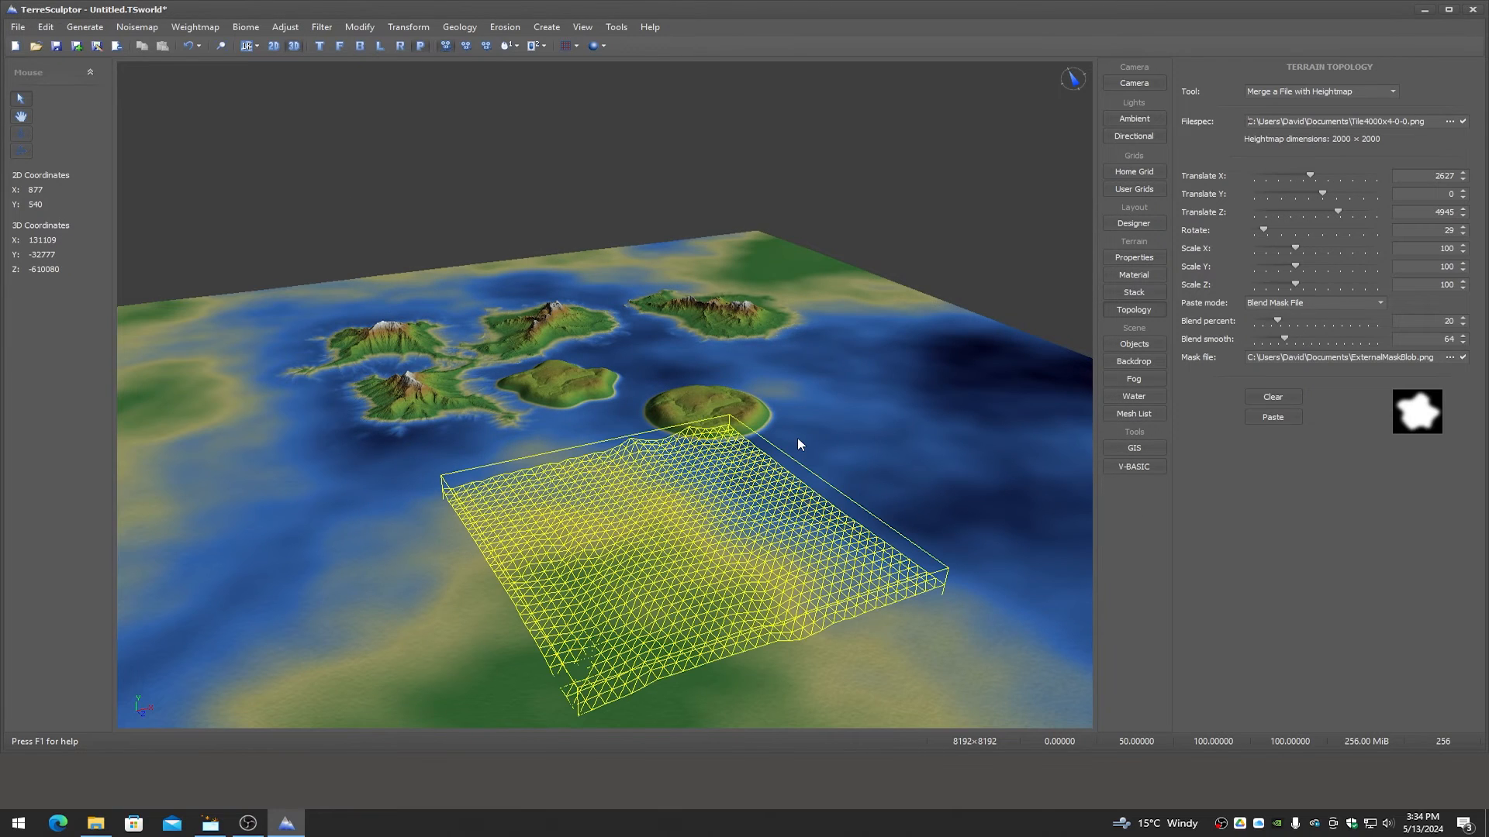
Paste the Tile4000x4-0-0 heightmap with Rectangle Gradient Blend and a blend smooth of 209
drag(798, 446, 950, 445)
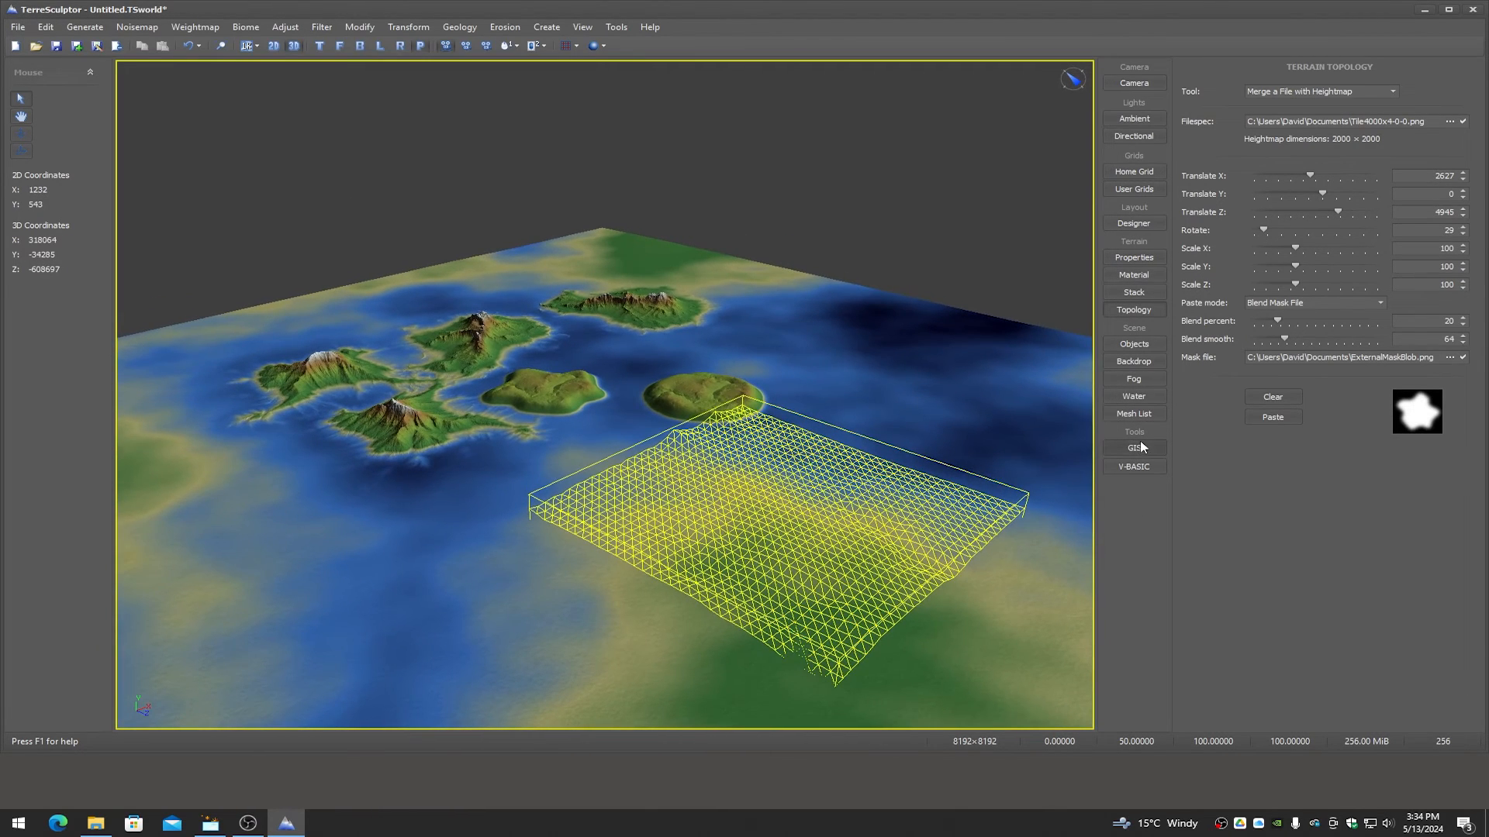
click(1288, 304)
click(1285, 369)
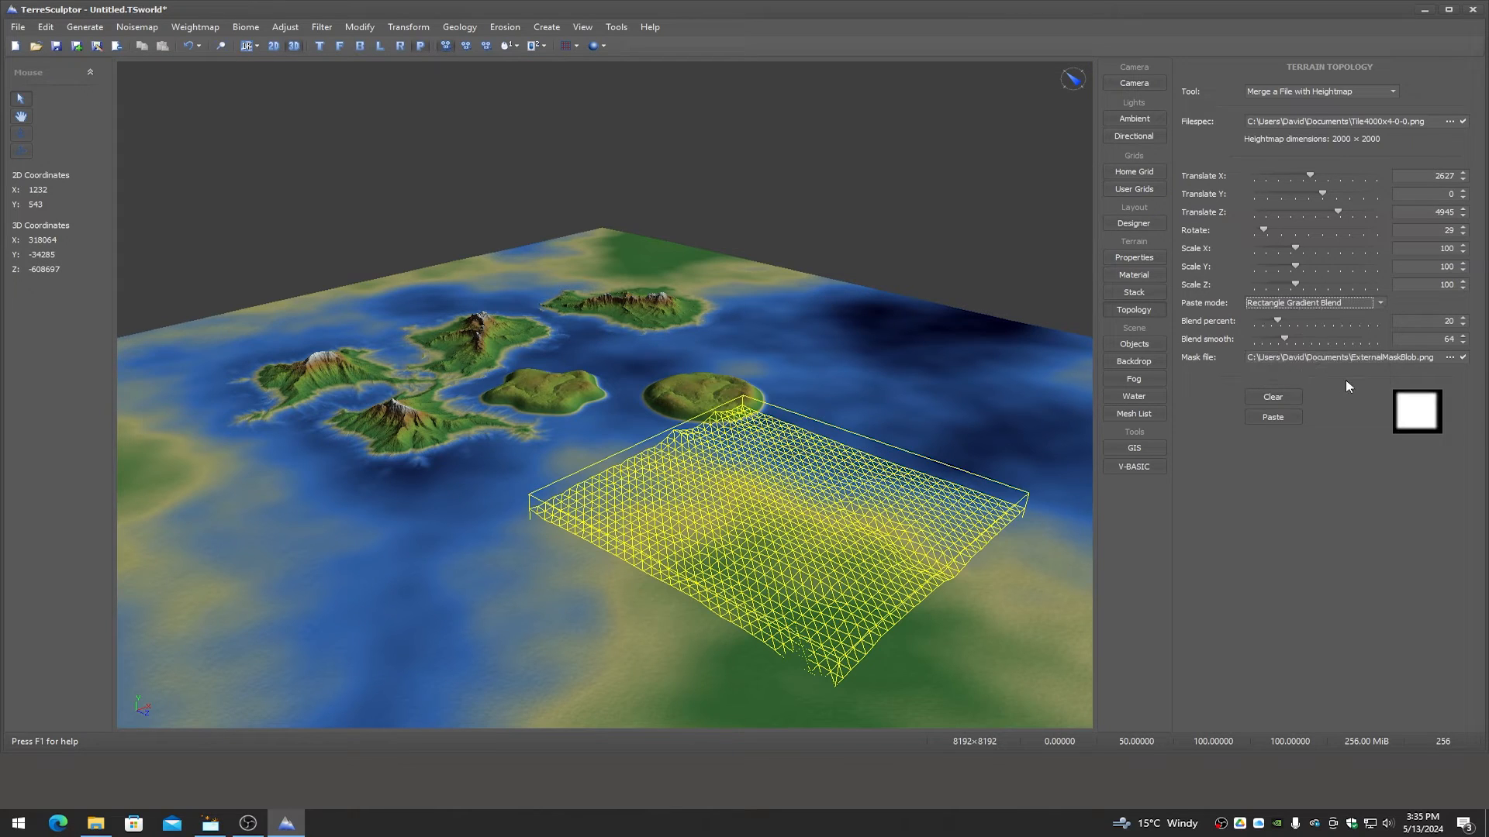
drag(1284, 341, 1356, 343)
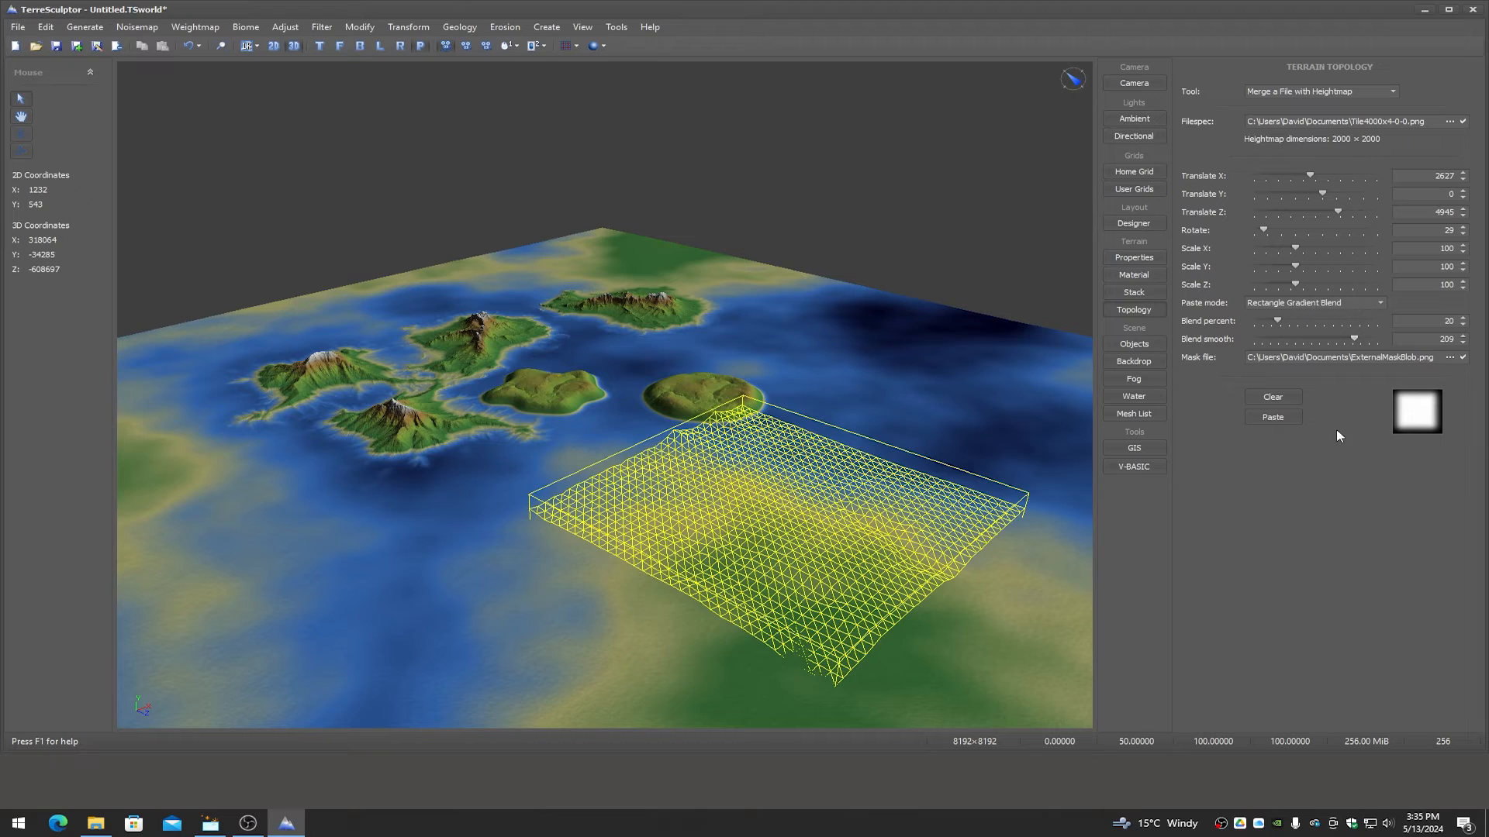
click(1275, 416)
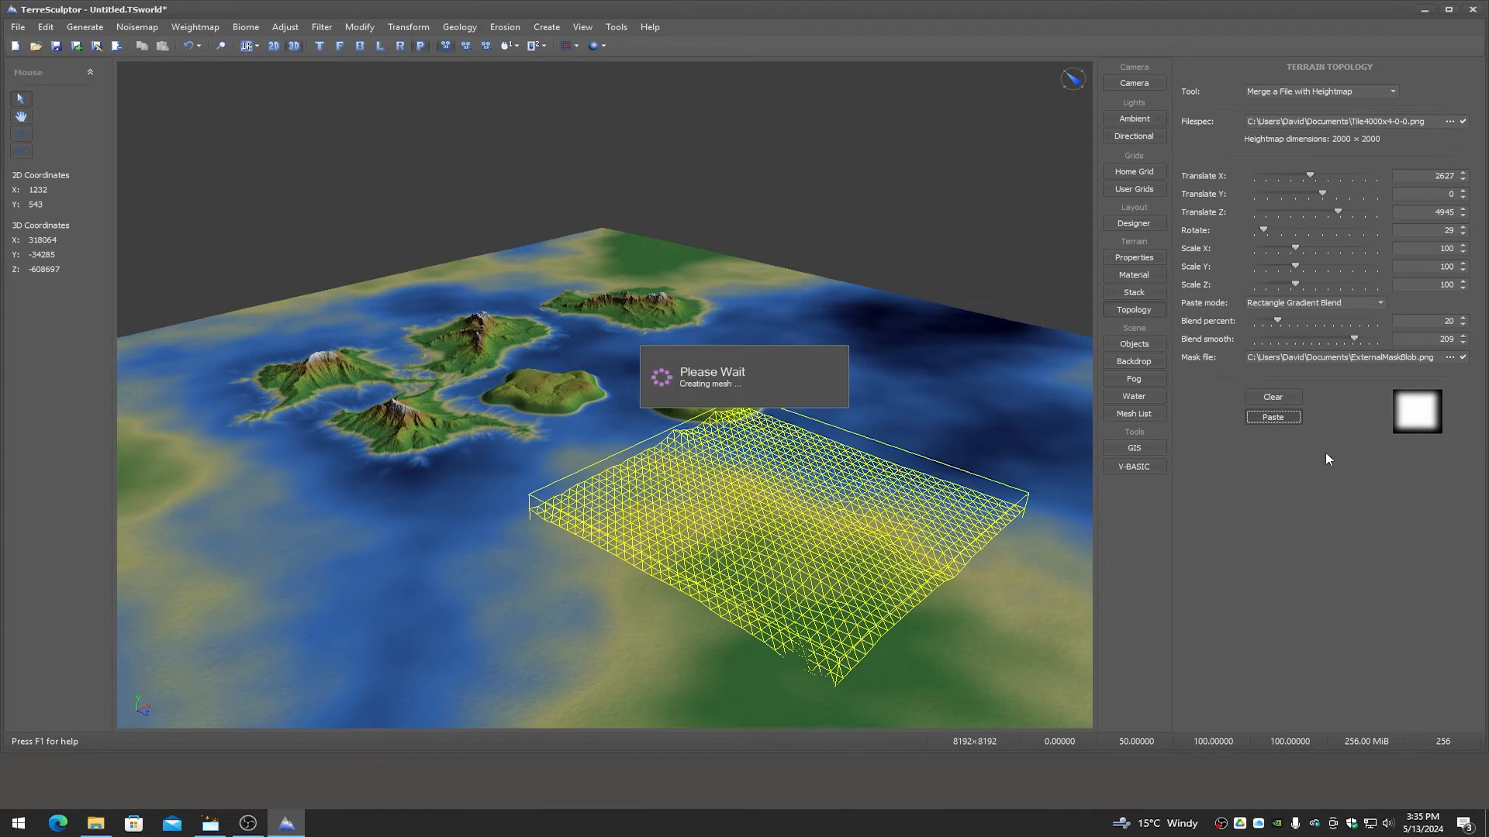
Undo the rectangle-blended merge and paste the tile with Circle Gradient Blend, blend percent 31 and blend smooth 256
middle_drag(806, 473, 514, 426)
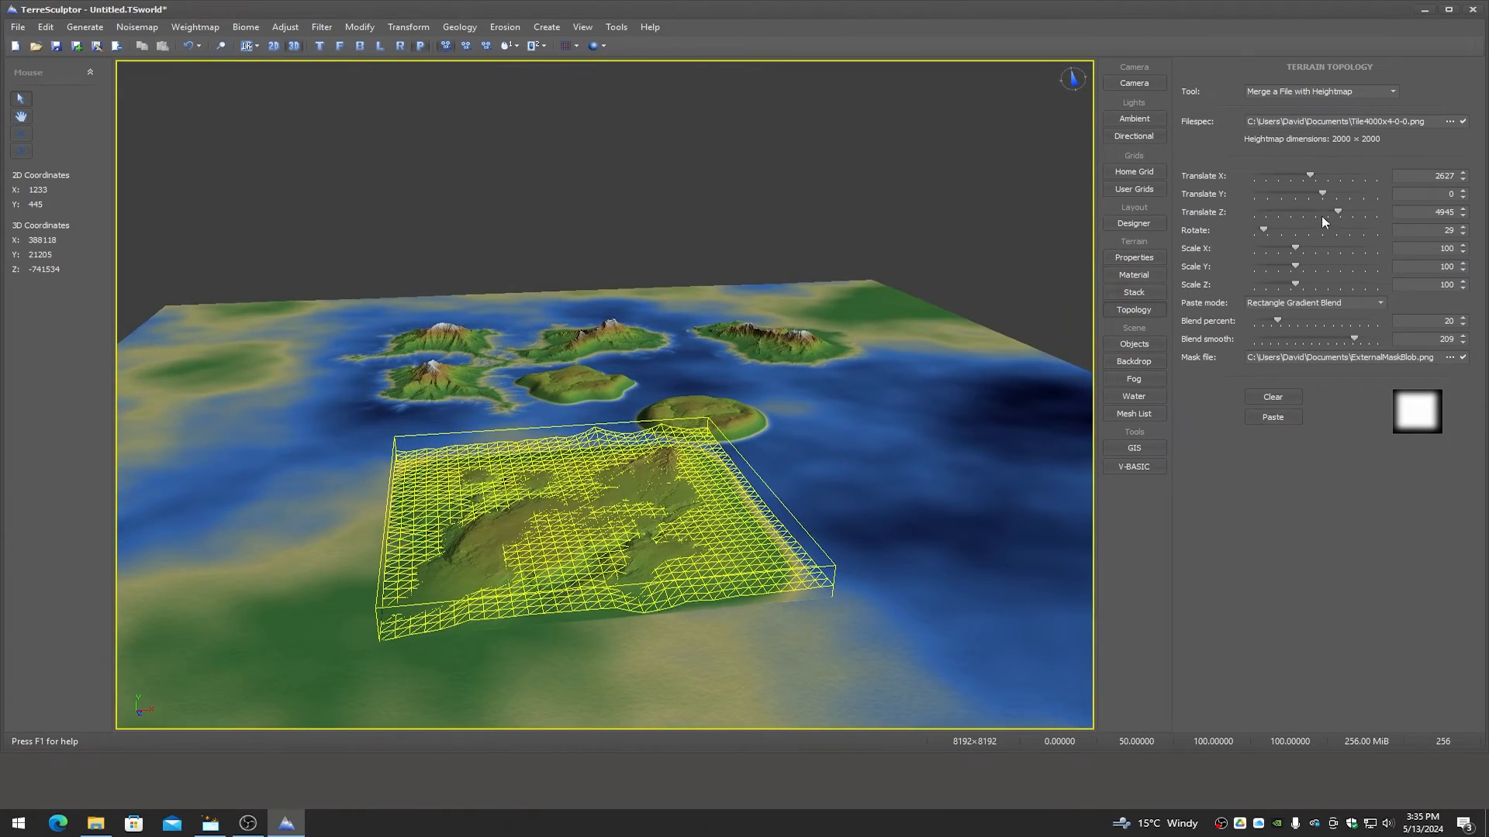
click(199, 45)
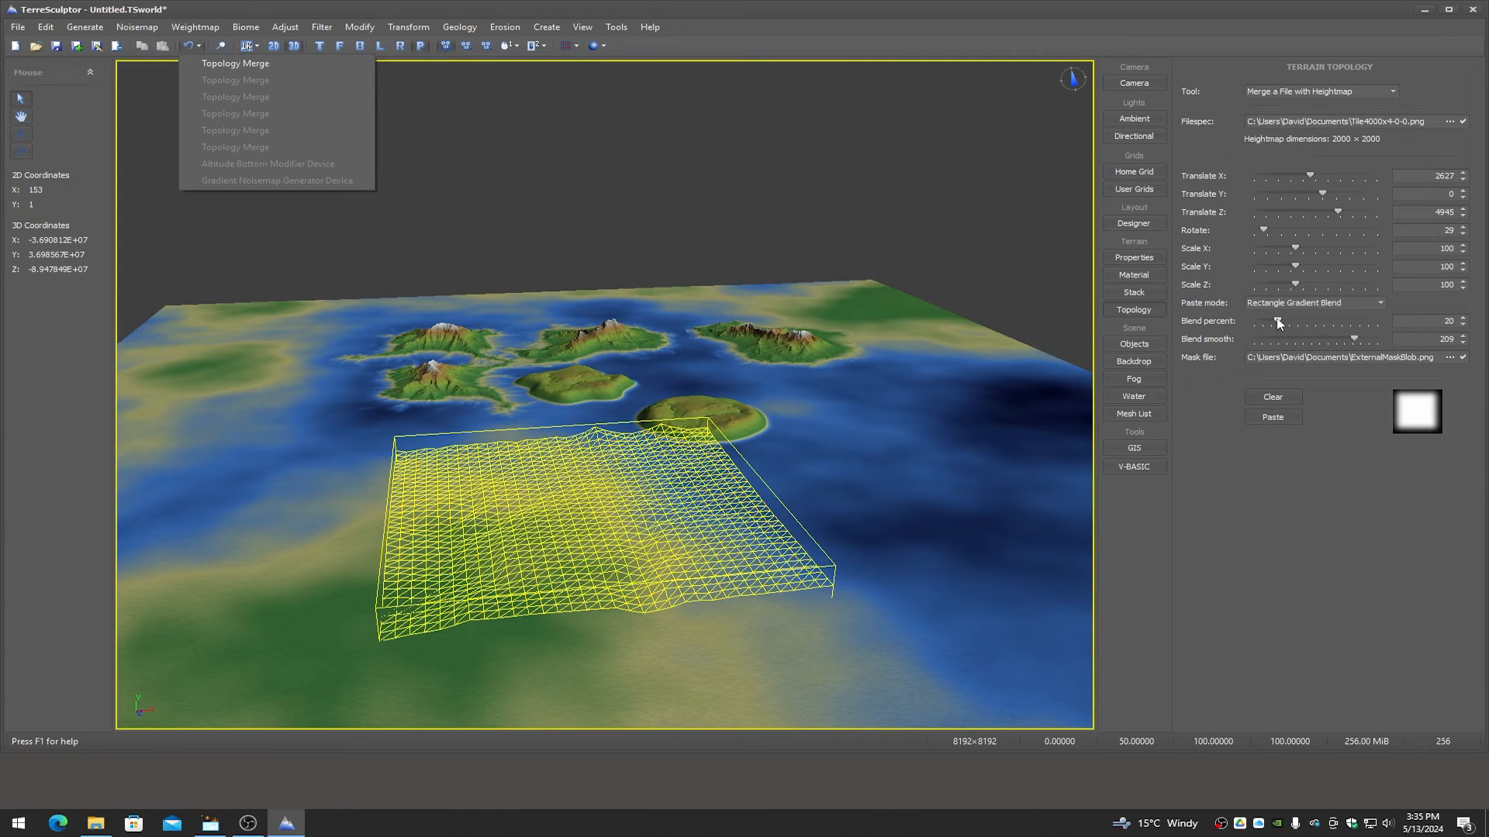
click(1310, 302)
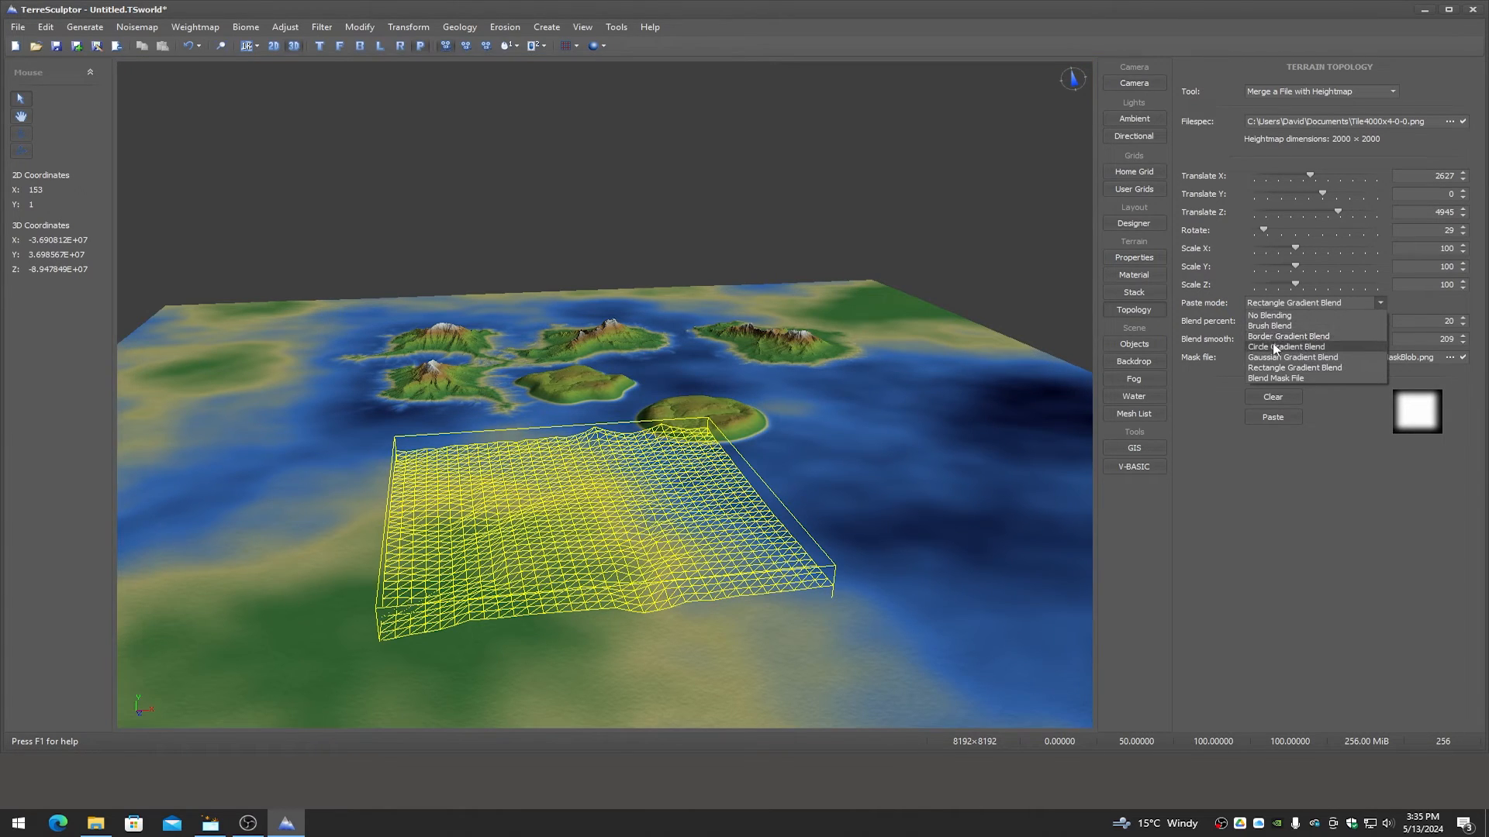
click(1338, 349)
drag(1277, 320, 1384, 337)
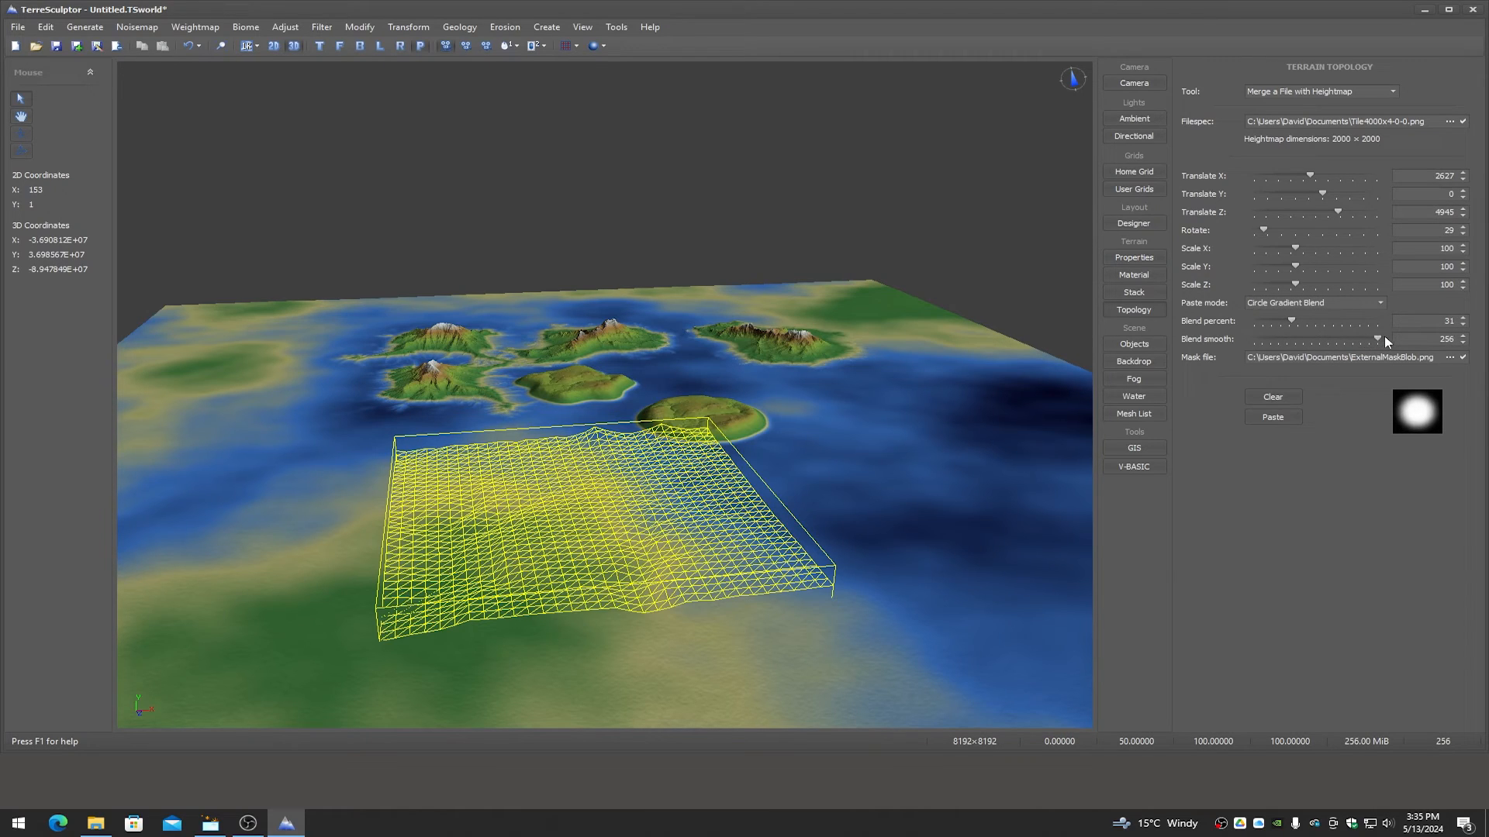
click(1272, 417)
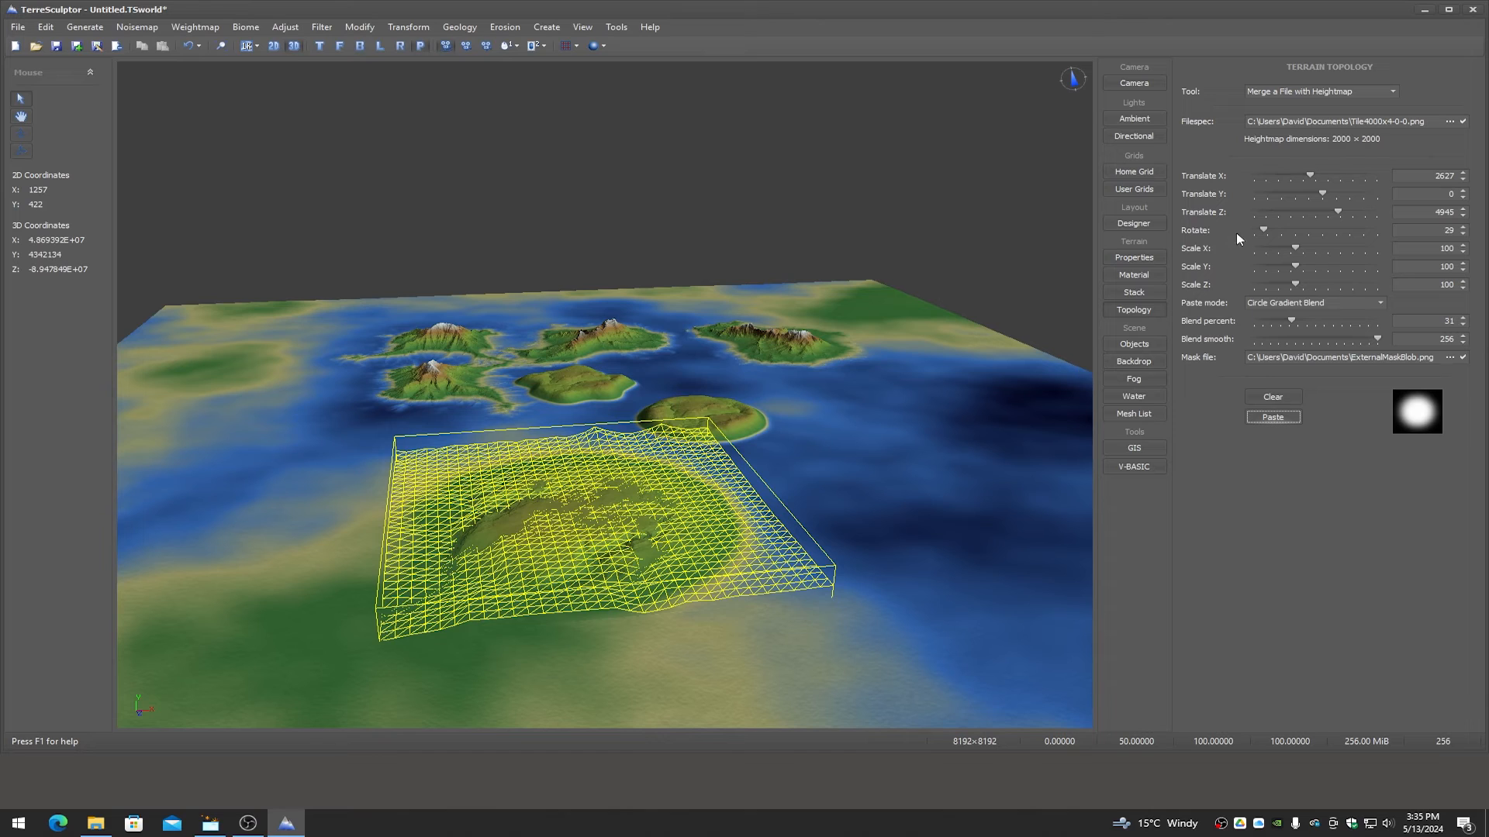
Move the tile preview off the pasted landmass to Translate Z 7742 and inspect the circular blend from the side
drag(1338, 213, 1371, 211)
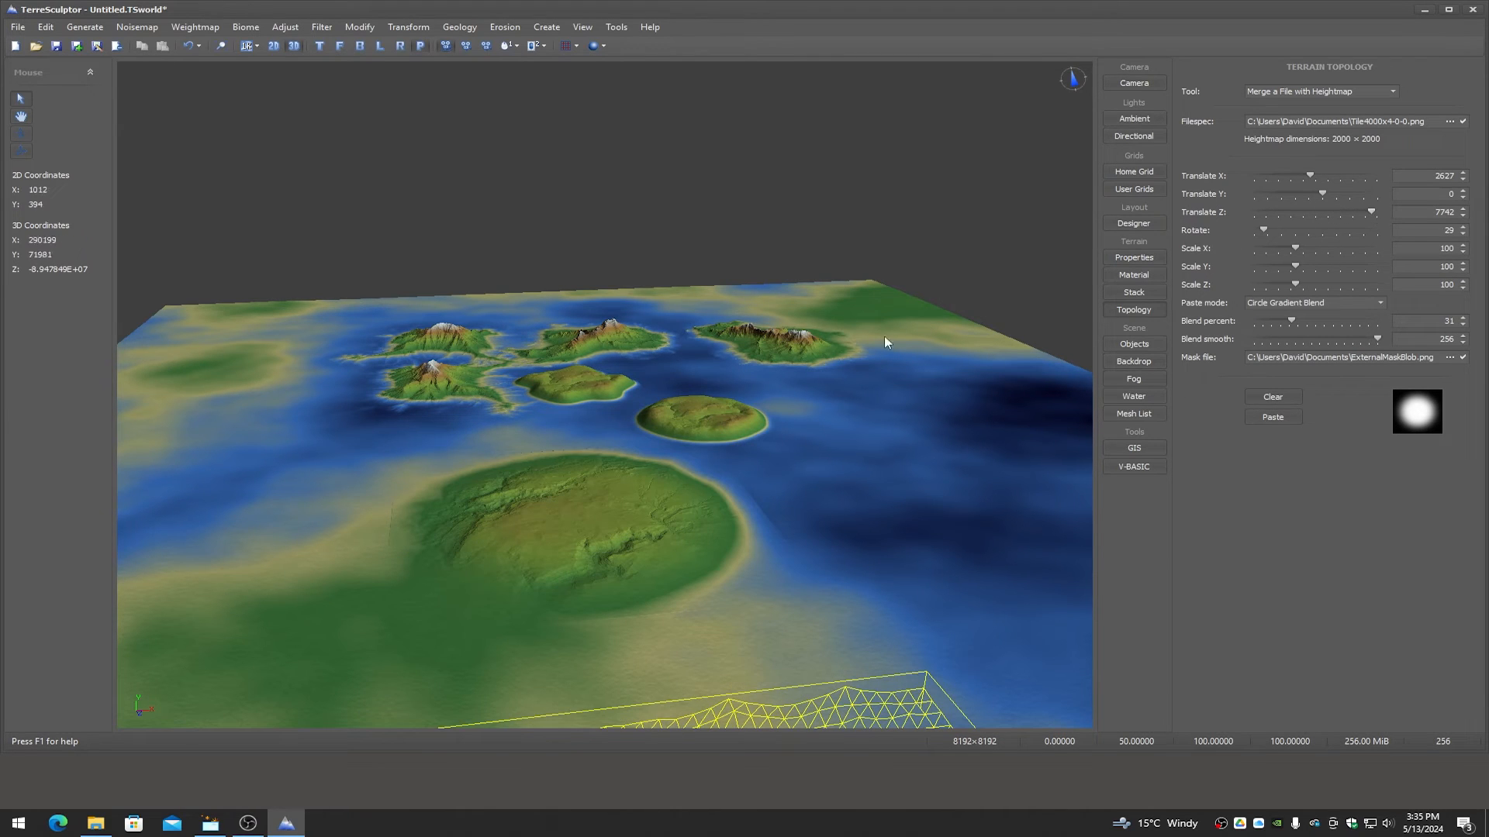
middle_drag(606, 435, 795, 406)
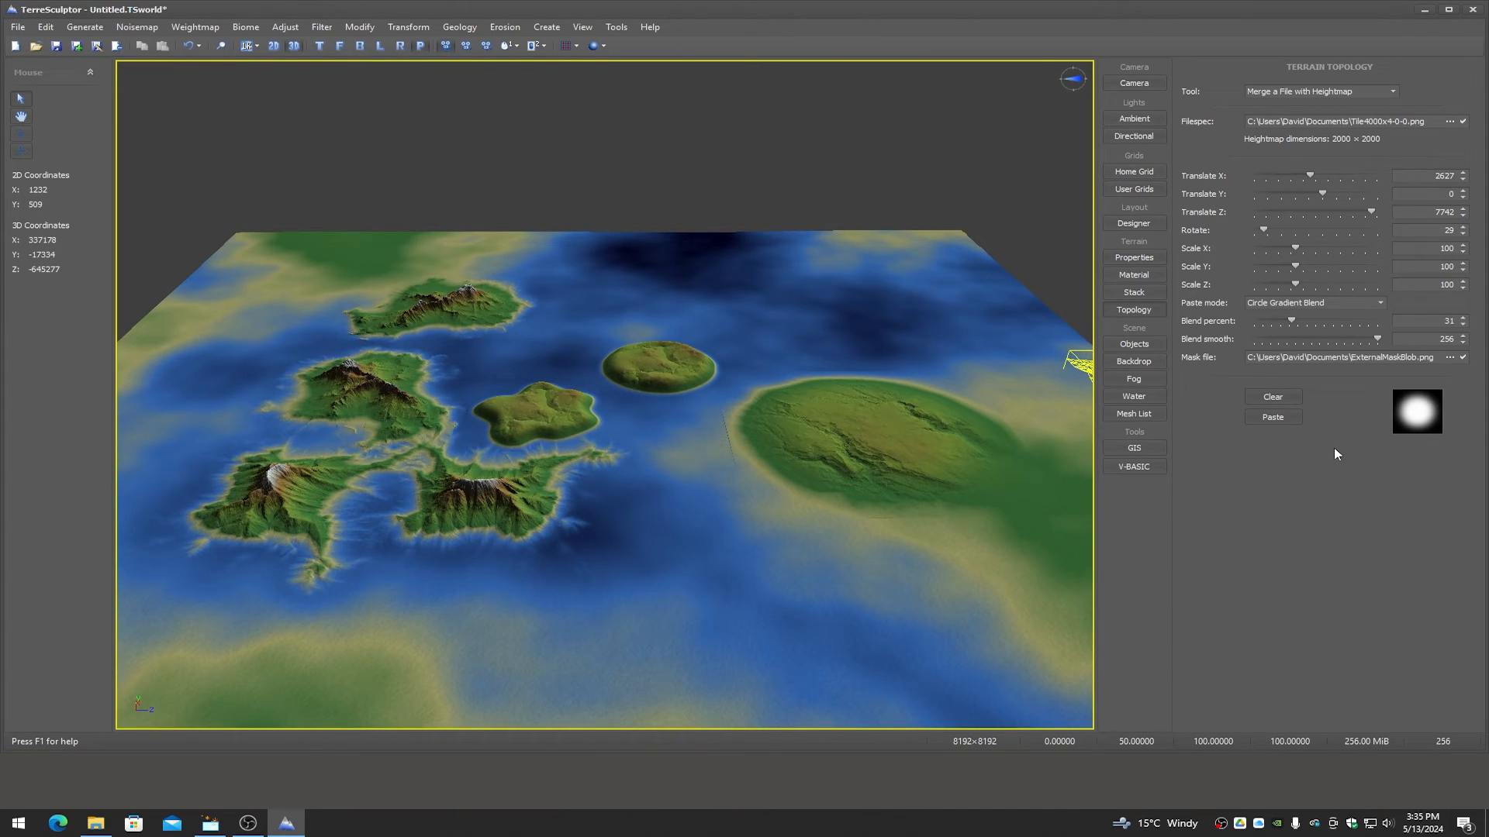
click(1289, 303)
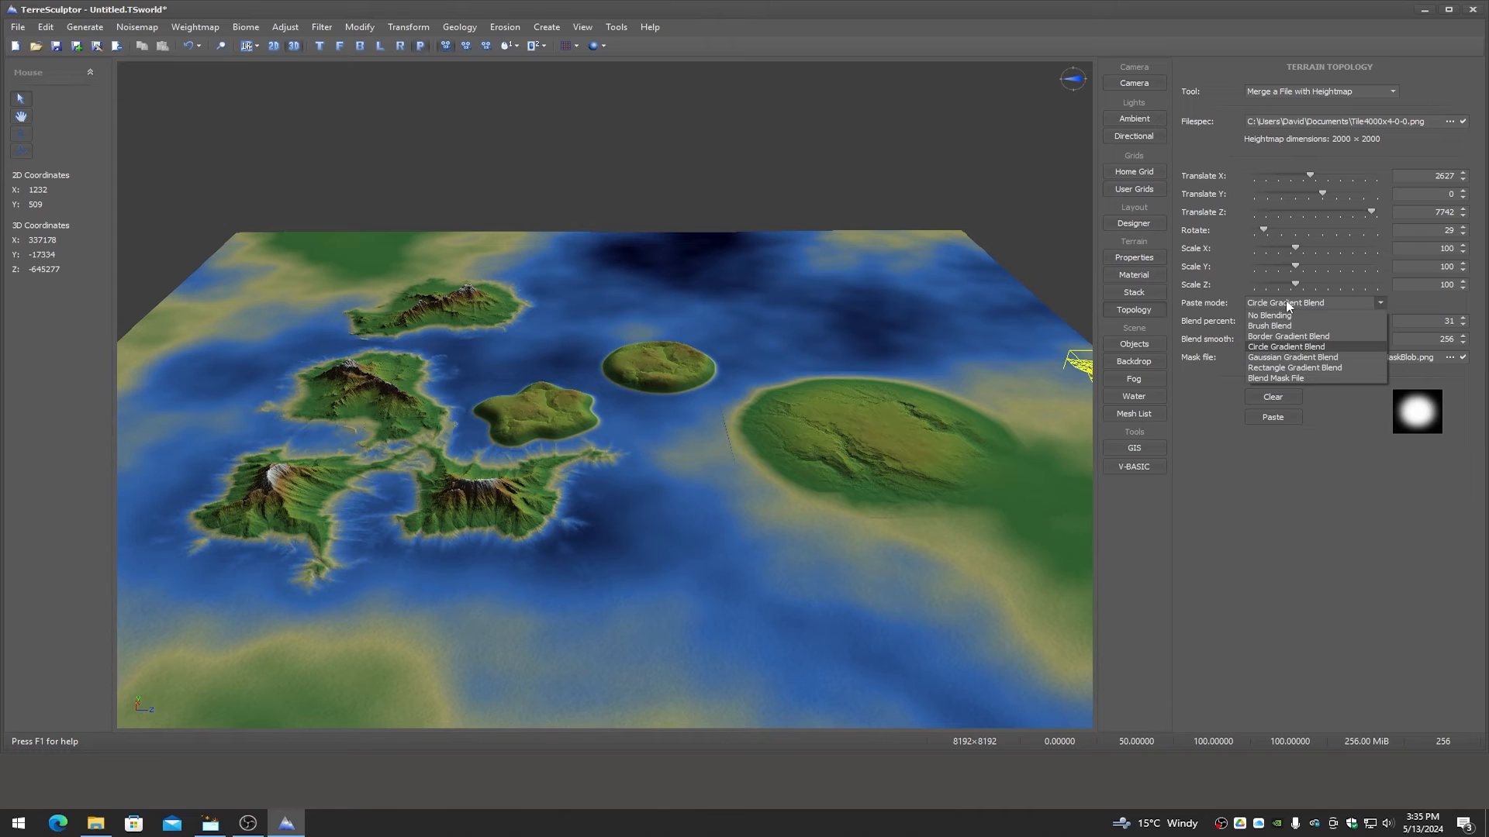
click(1289, 304)
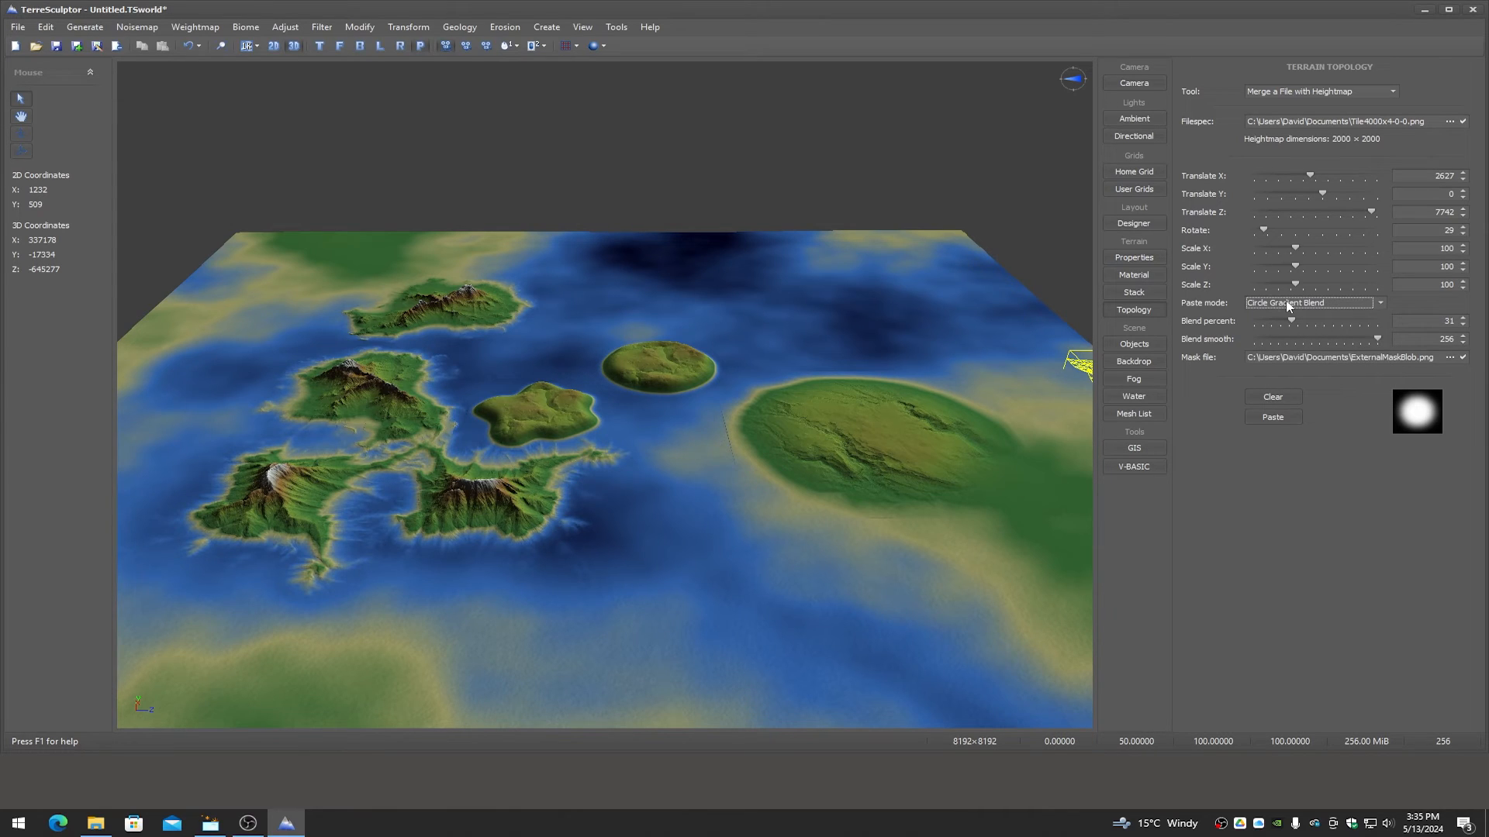
click(1289, 303)
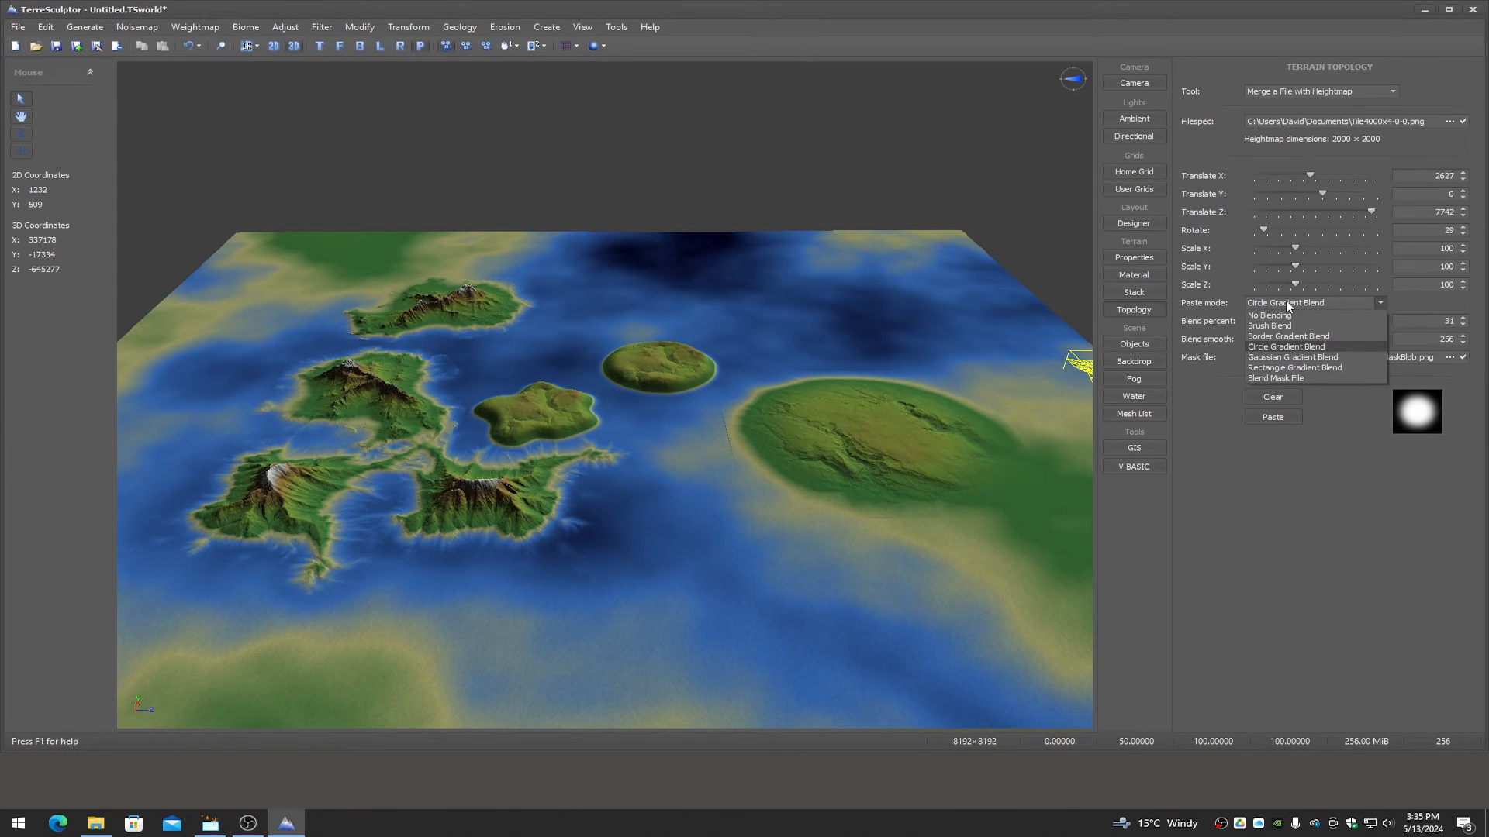
click(1289, 304)
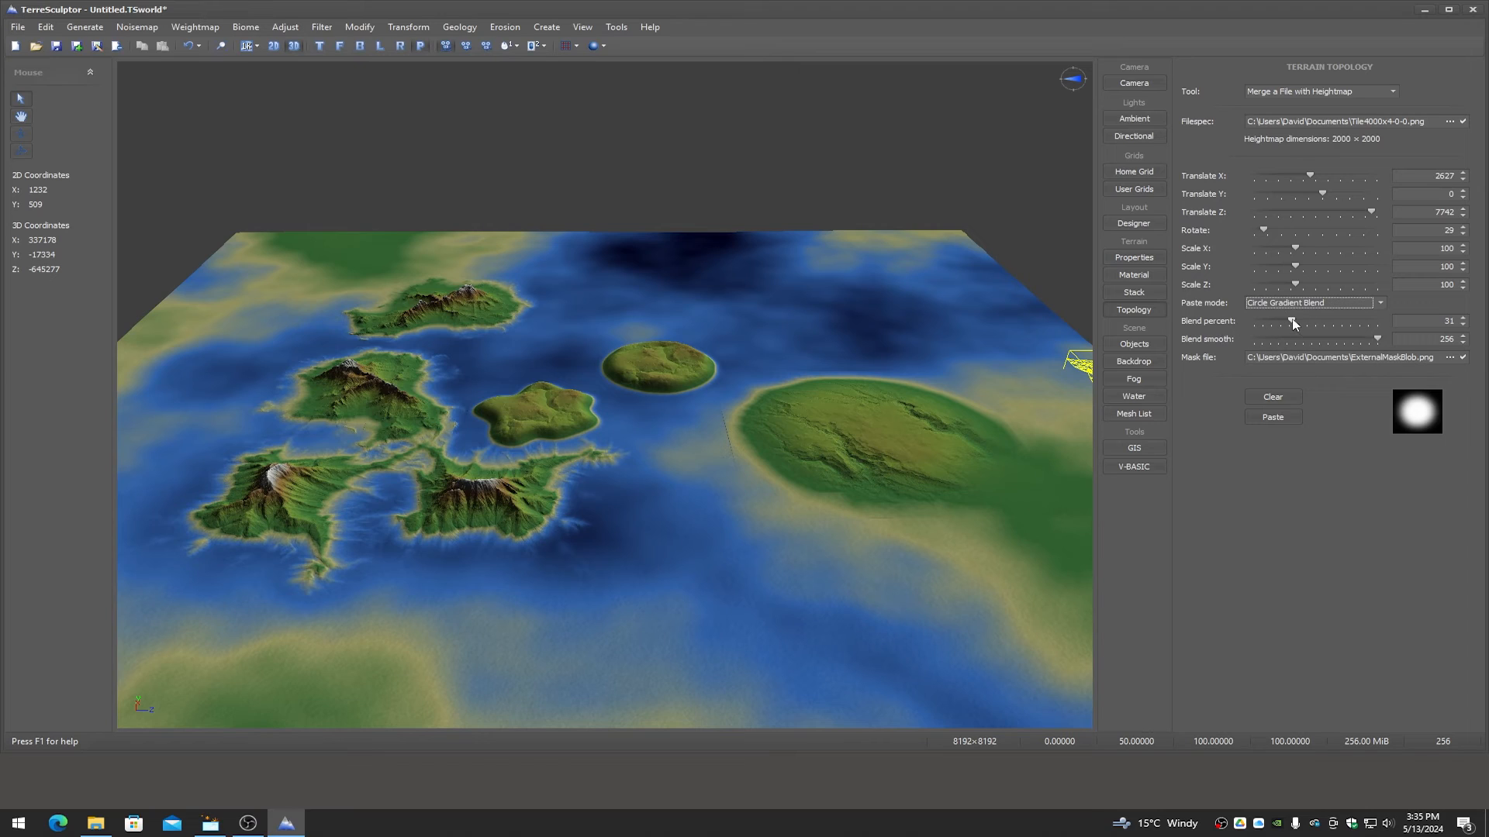
Compare the Circle and Rectangle Gradient Blend masks at blend percent 42, ending on Circle Gradient Blend at 40 percent
mouse_move(1292, 321)
mouse_down()
mouse_move(1258, 326)
mouse_move(1352, 318)
mouse_move(1272, 324)
mouse_move(1324, 319)
mouse_move(1306, 324)
mouse_up()
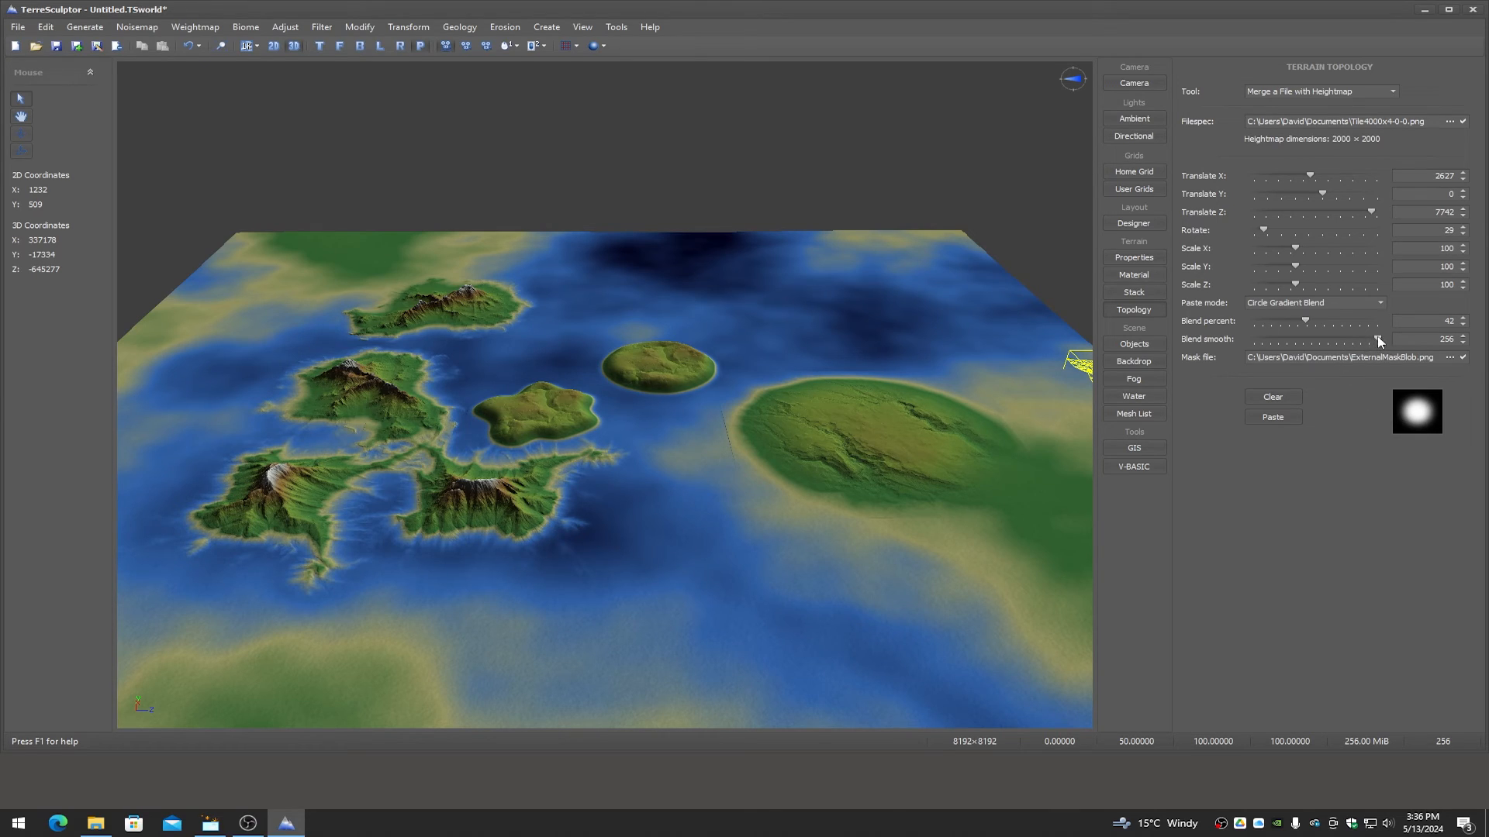
mouse_move(1379, 341)
mouse_down()
mouse_move(1240, 341)
mouse_move(1400, 341)
mouse_up()
click(1380, 302)
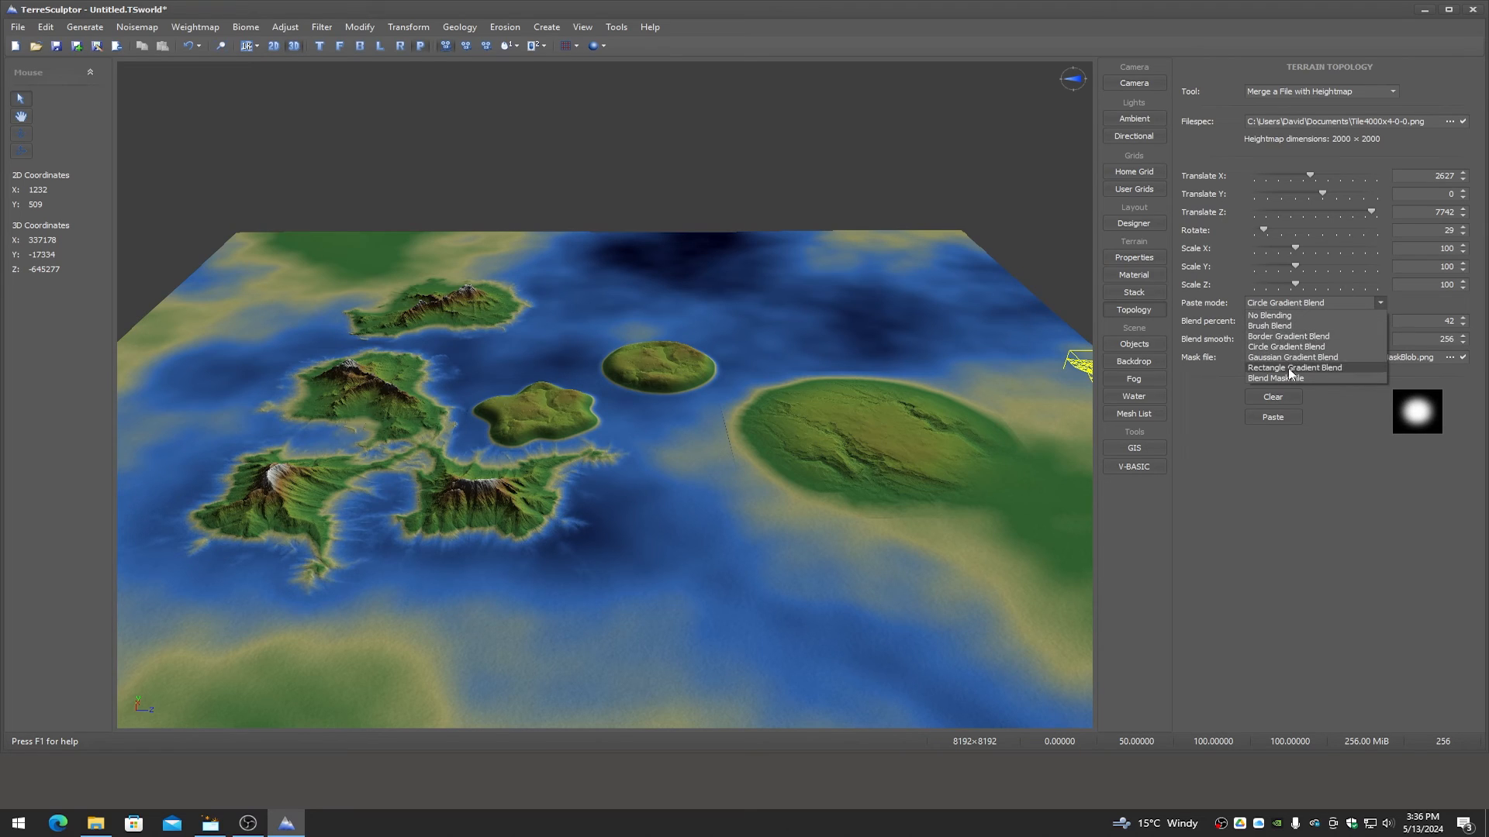
click(1377, 357)
drag(1378, 339, 1408, 337)
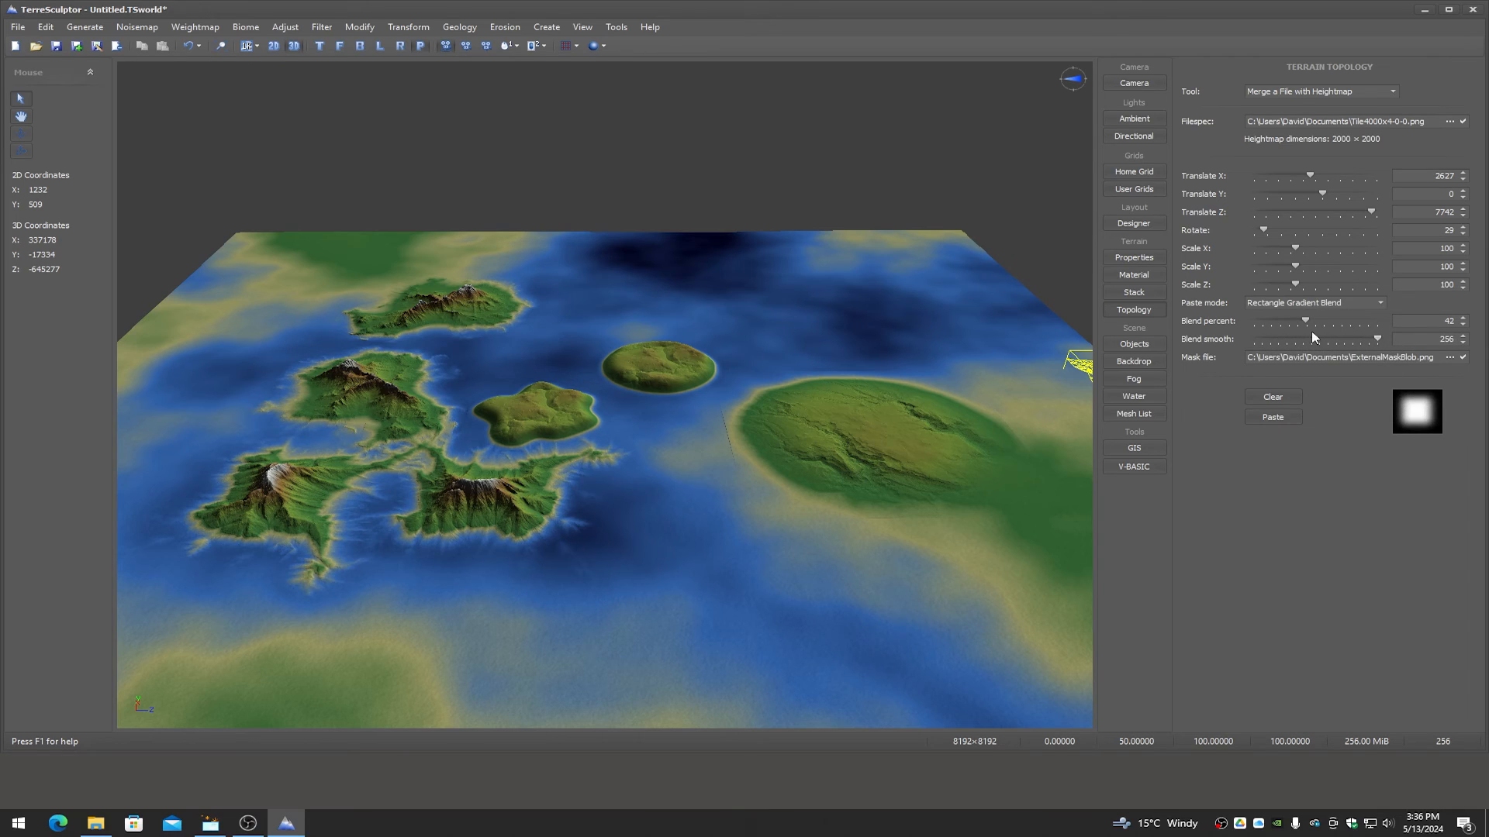
click(1305, 304)
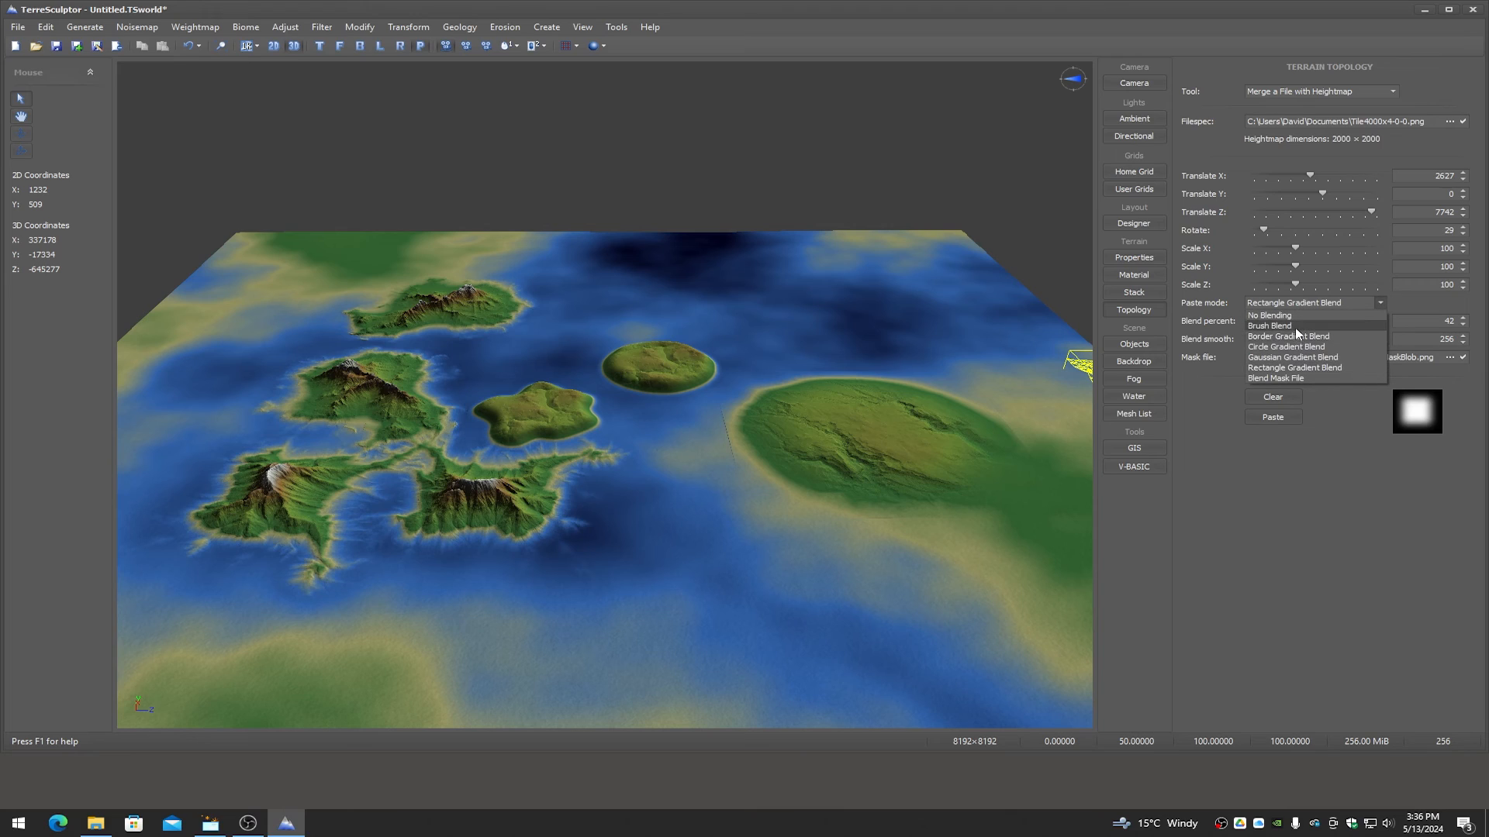
click(1293, 346)
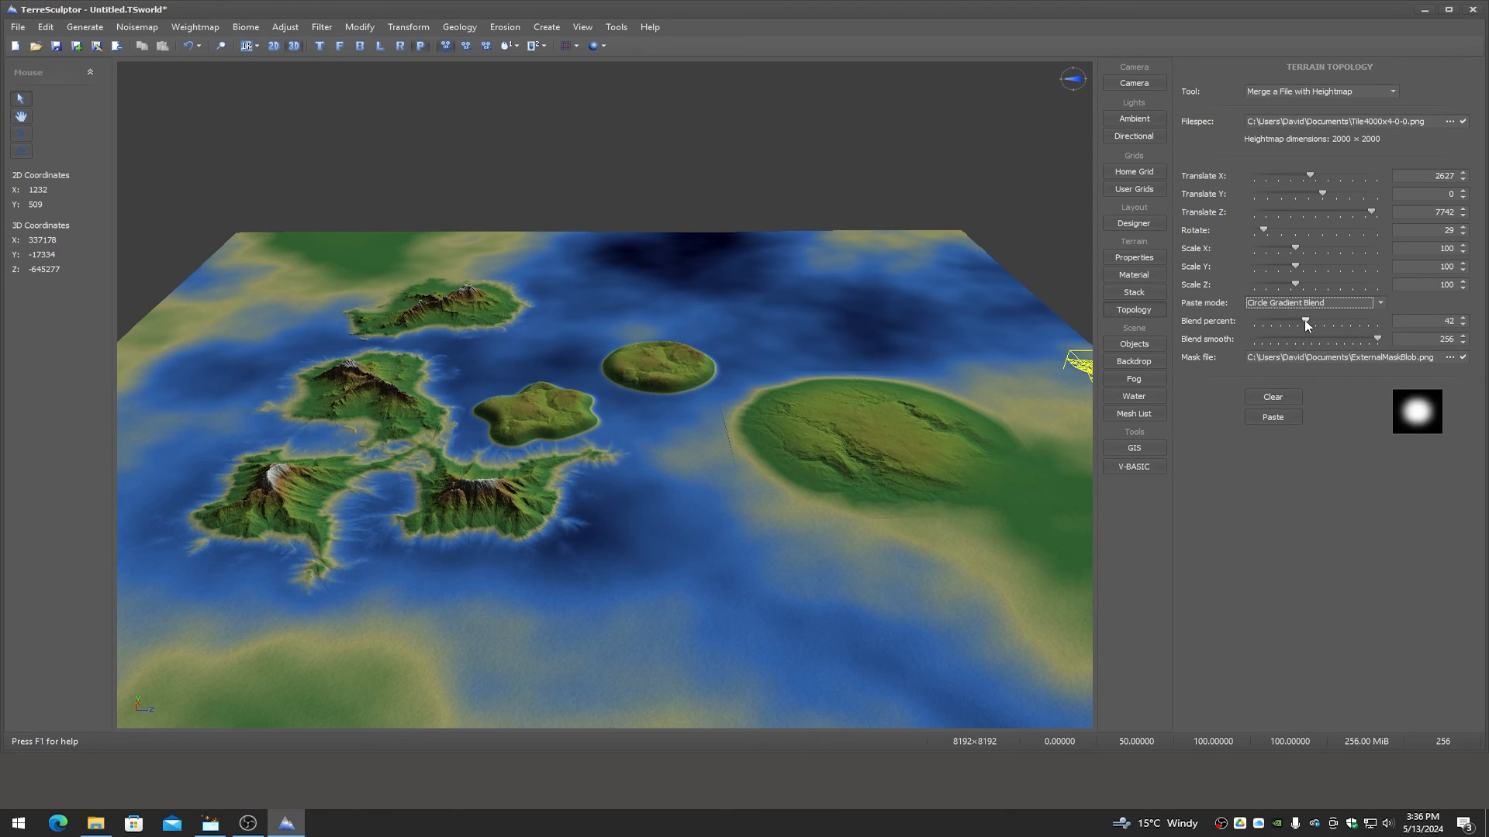
drag(1307, 326, 1304, 326)
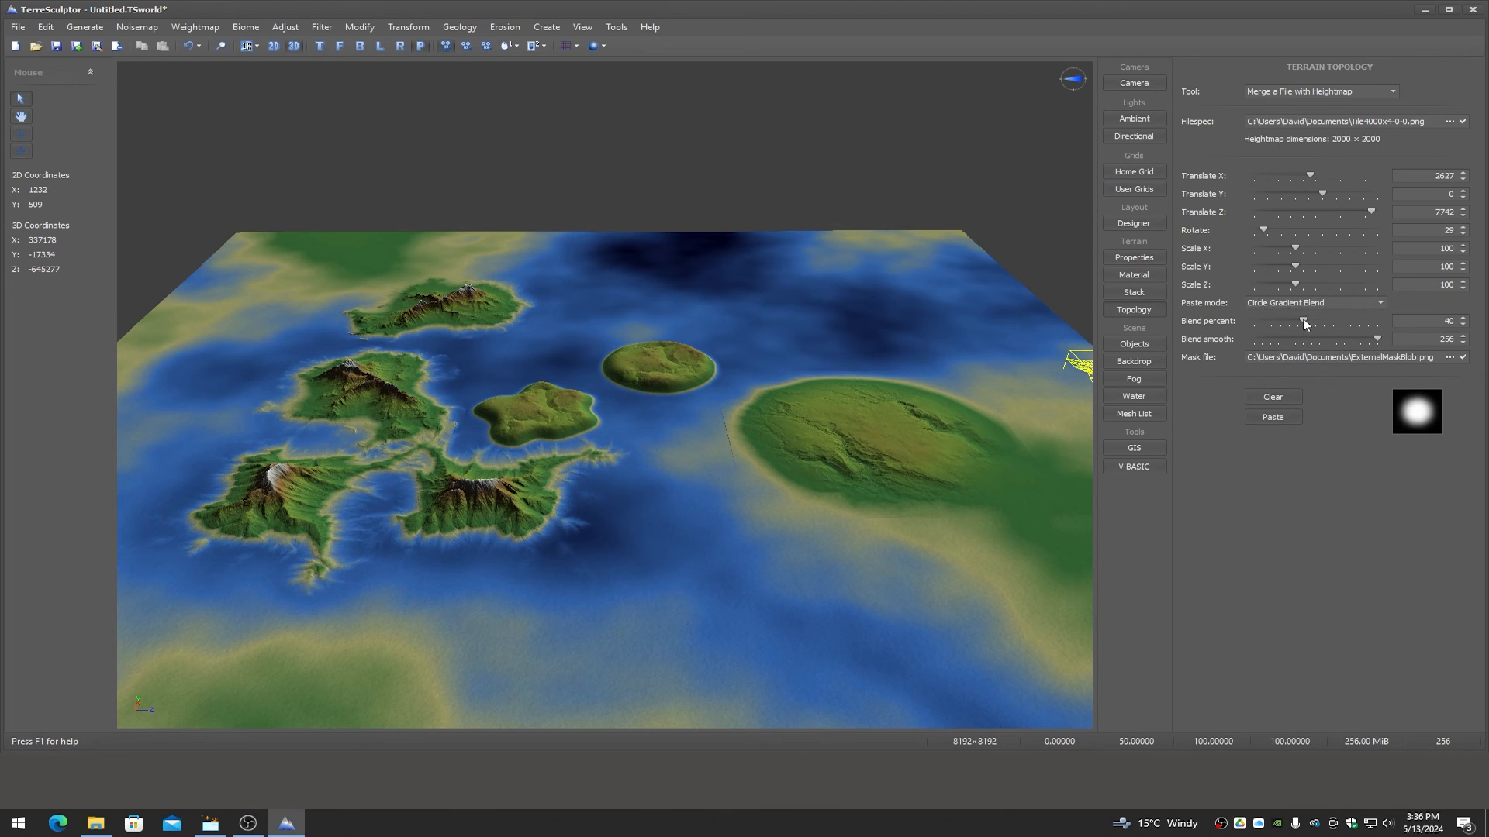
Undo the last topology merge and paste the tile again at Translate Z 4538 with a blend percent of 43
click(187, 46)
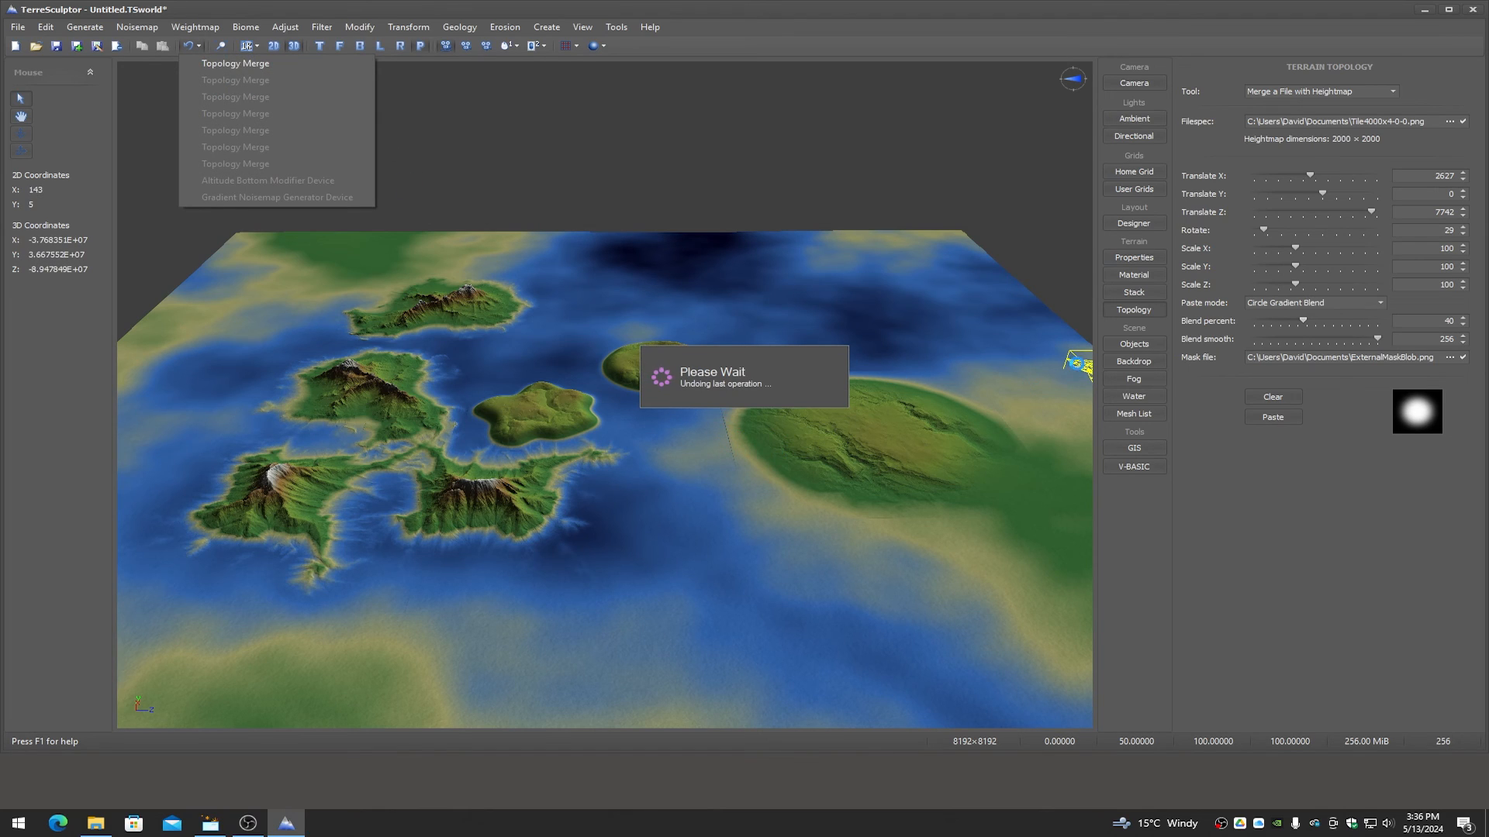
click(1361, 214)
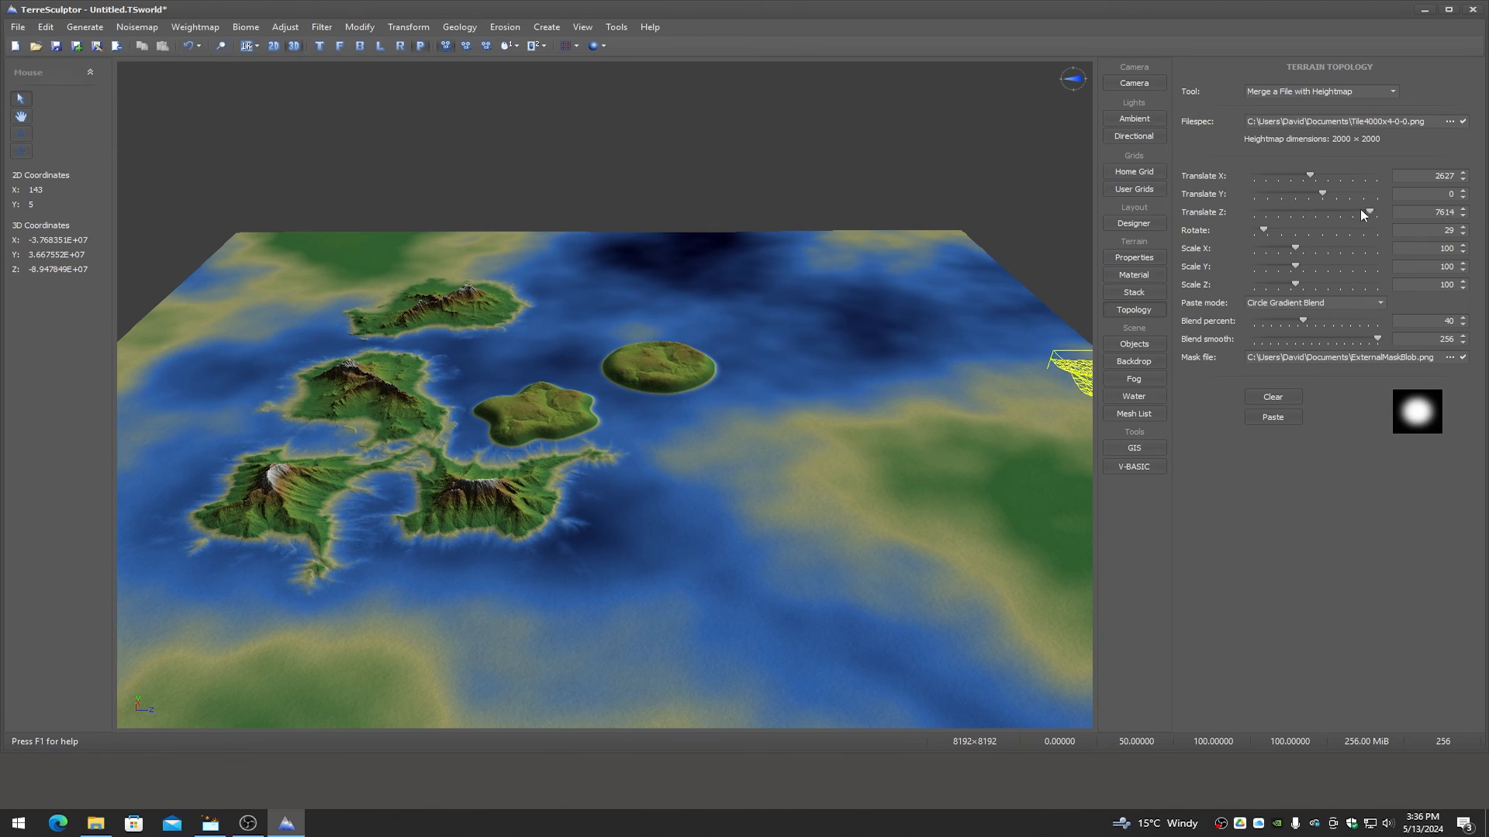
drag(1360, 211, 1334, 211)
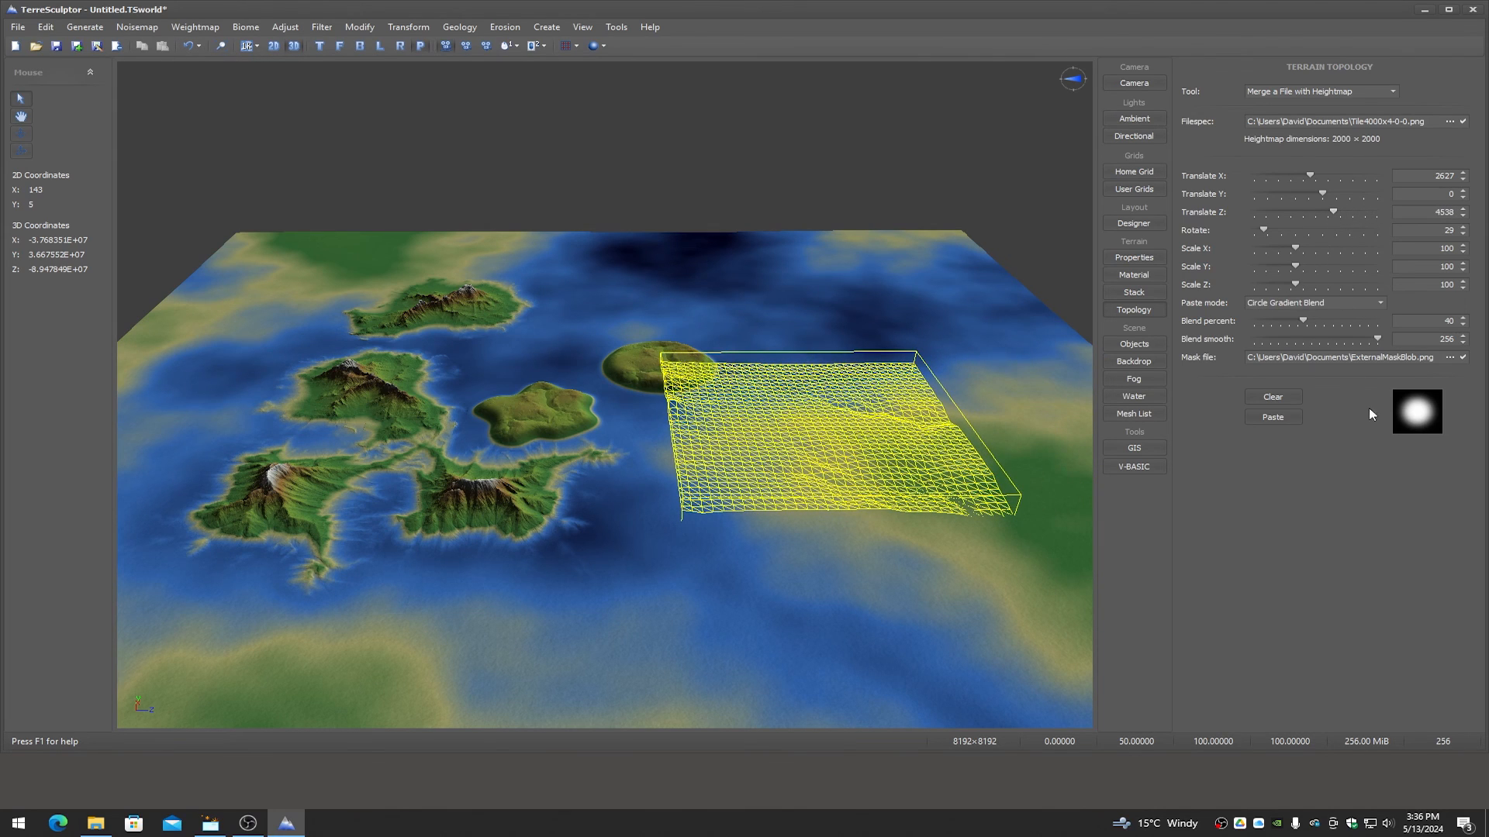
drag(1304, 323, 1308, 323)
click(1273, 418)
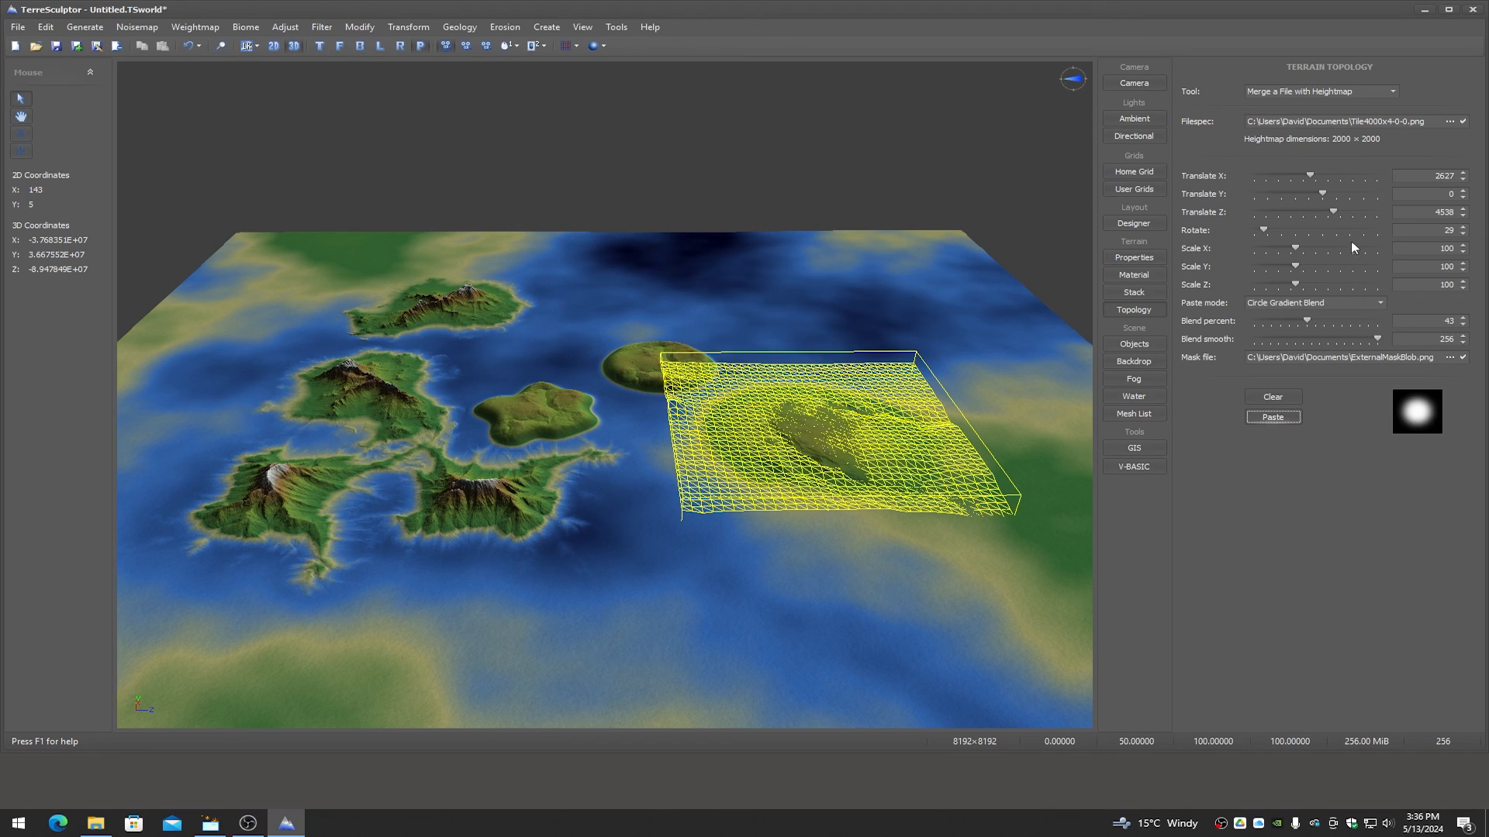
Move the tile preview off the new landmass to Translate Z 1974 and view the whole terrain
drag(1333, 215, 1302, 212)
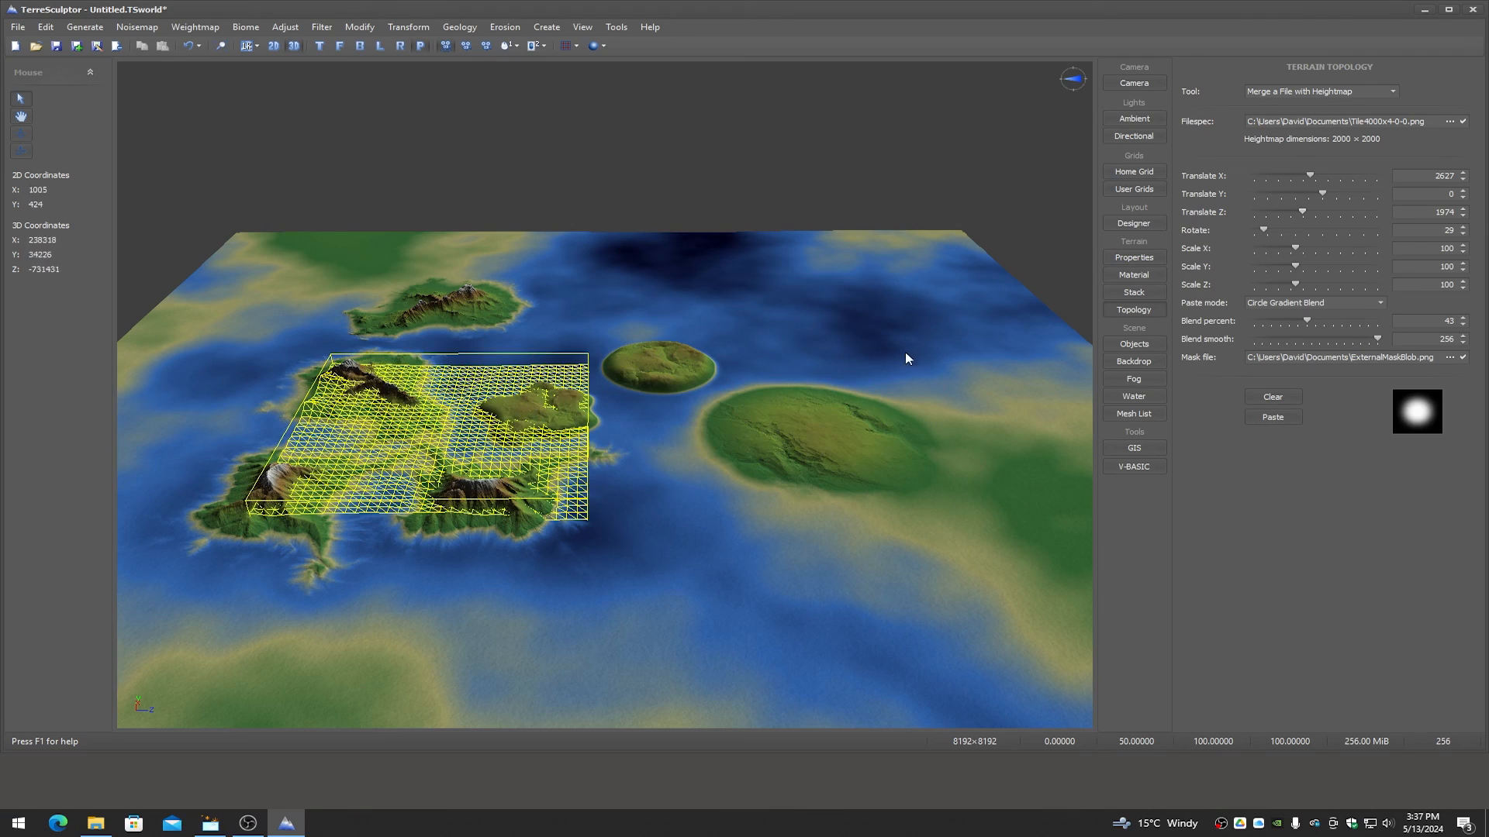
drag(905, 352, 604, 431)
scroll(893, 346, down, 3)
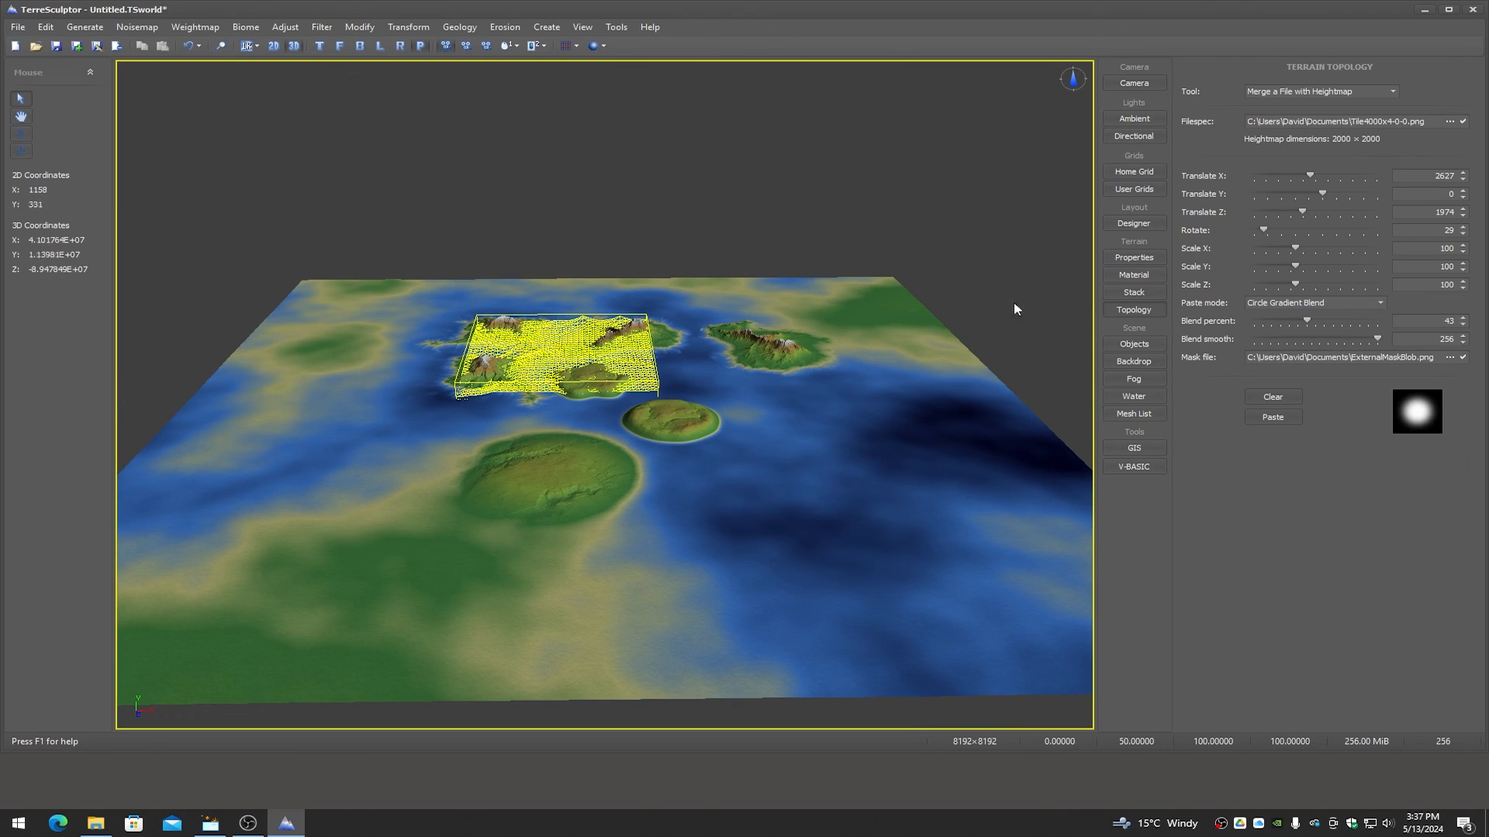
right_click(1240, 822)
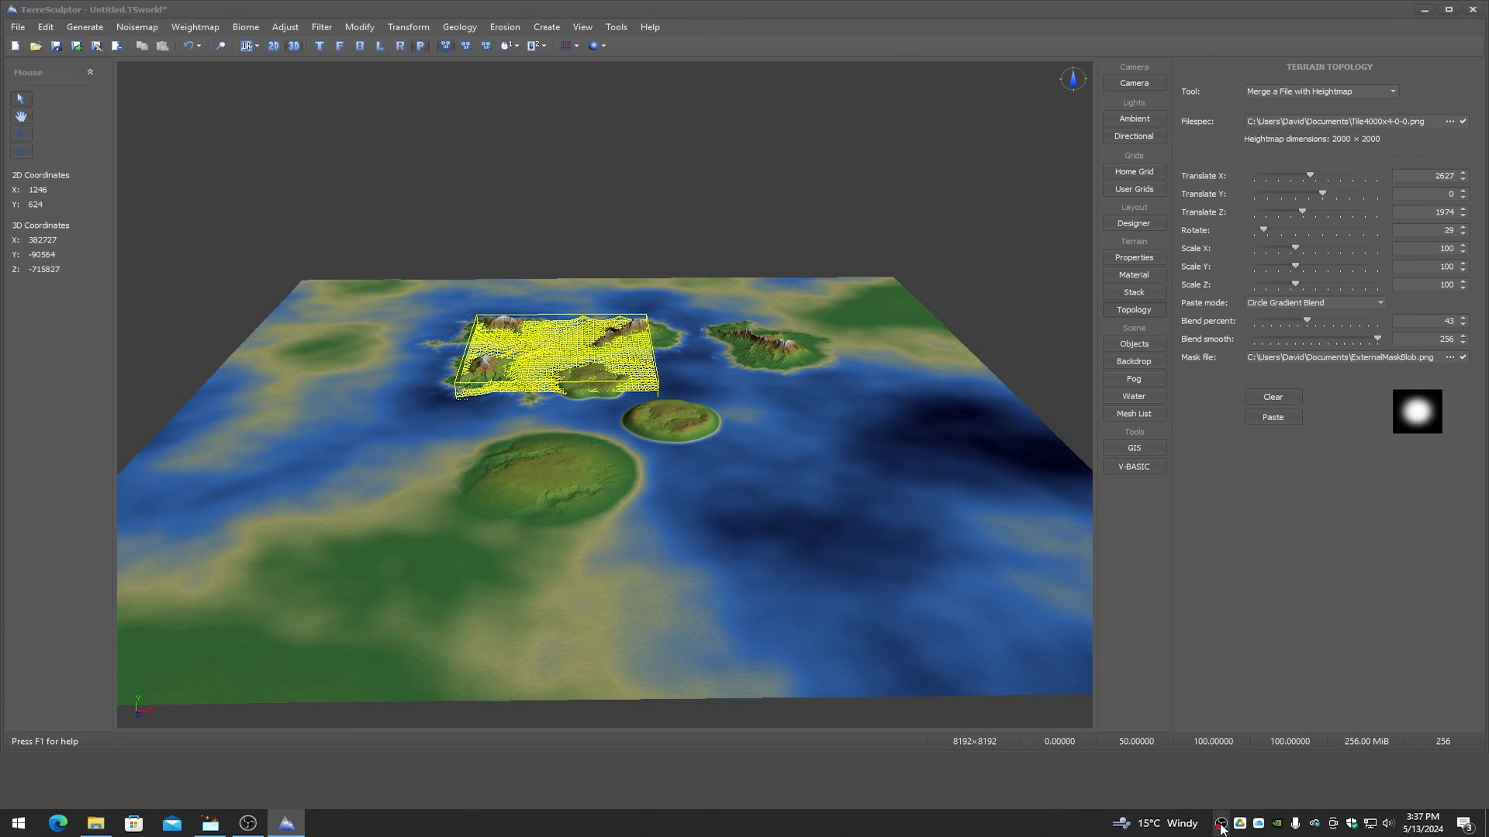